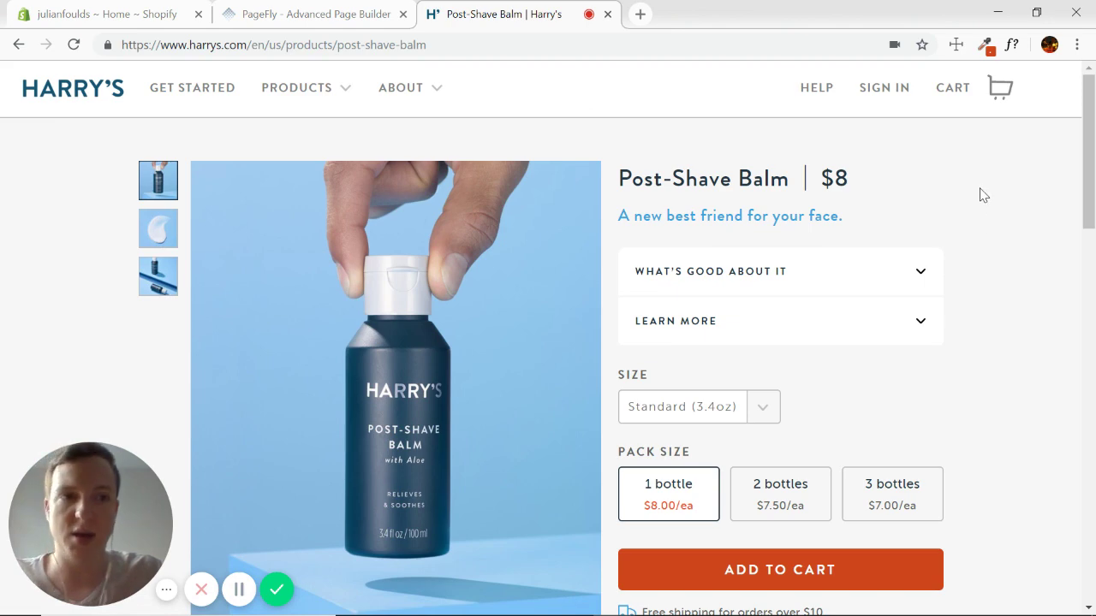
# - Scroll through the Harry's Post-Shave Balm product page and back up to the top
pyautogui.scroll(-9, 982, 195)
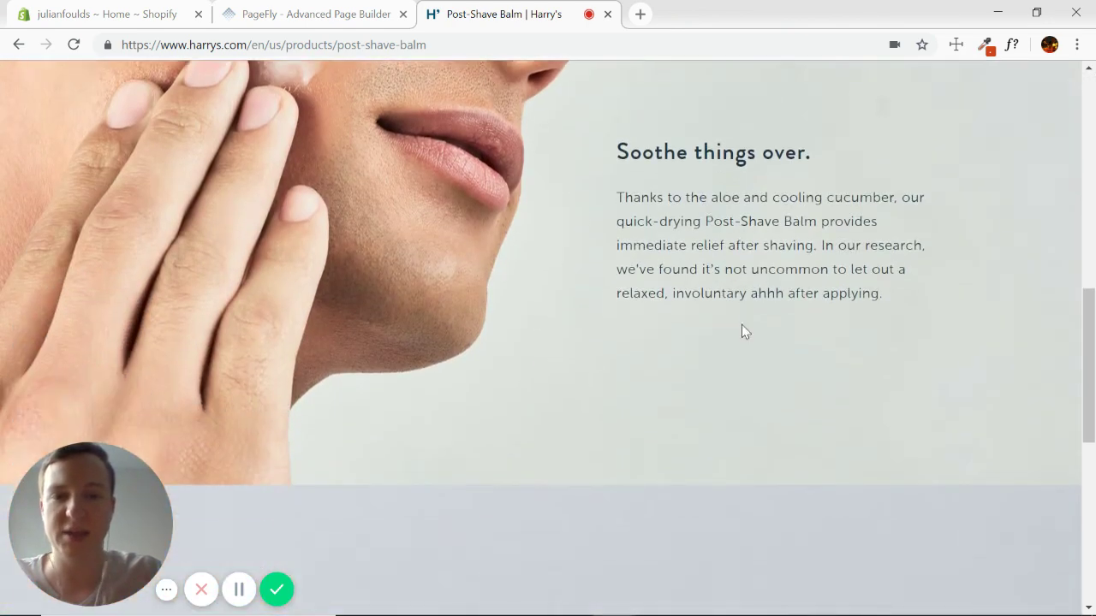
pyautogui.scroll(-5, 483, 282)
pyautogui.scroll(6, 685, 261)
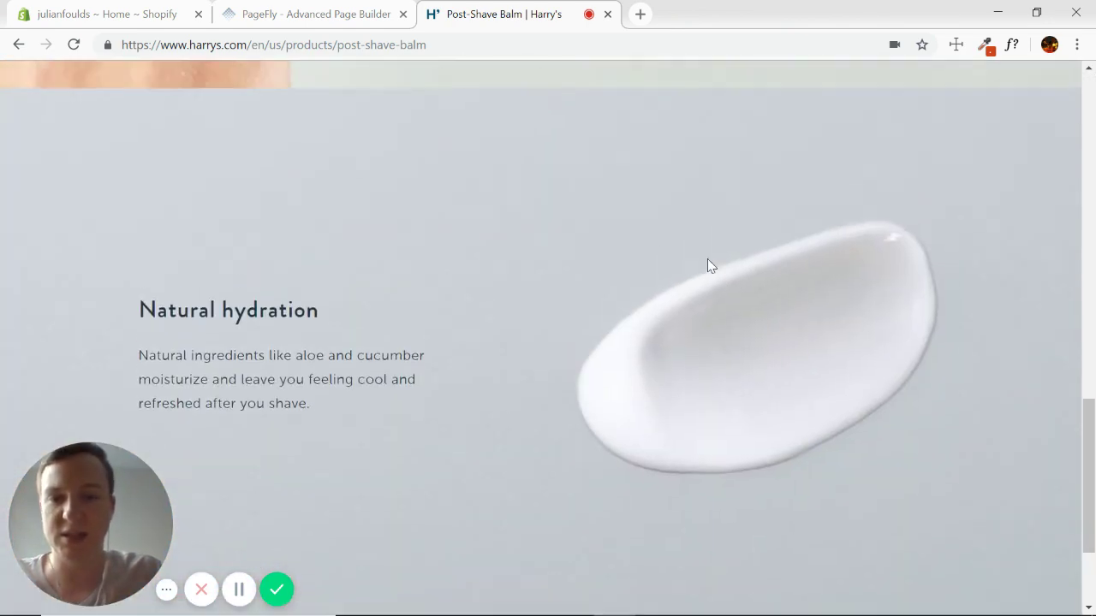
pyautogui.scroll(3, 574, 386)
pyautogui.scroll(-4, 419, 245)
pyautogui.scroll(2, 817, 330)
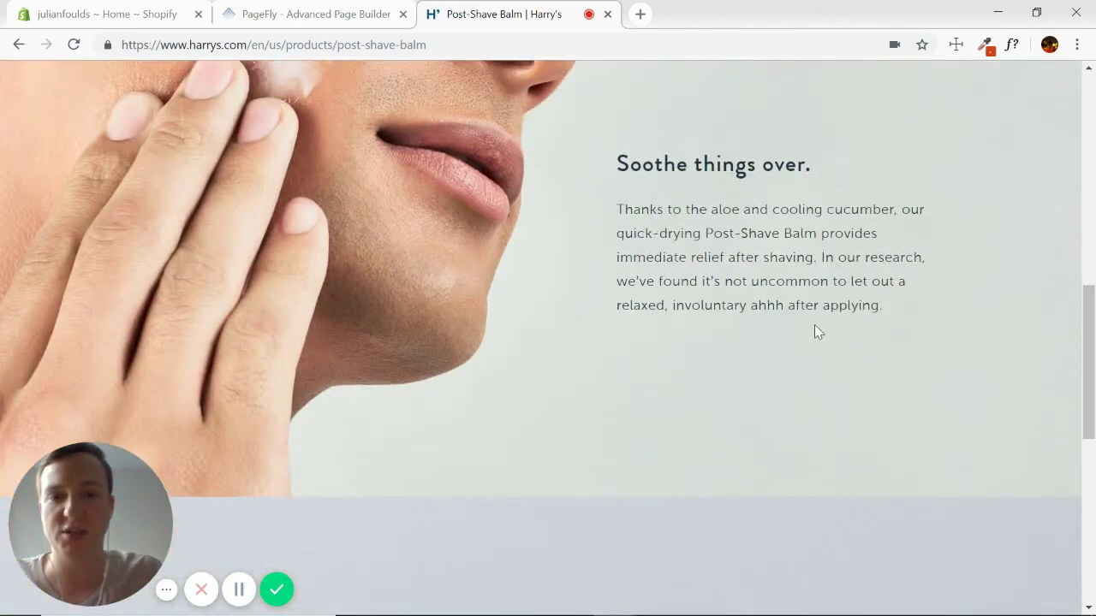
pyautogui.scroll(-2, 448, 397)
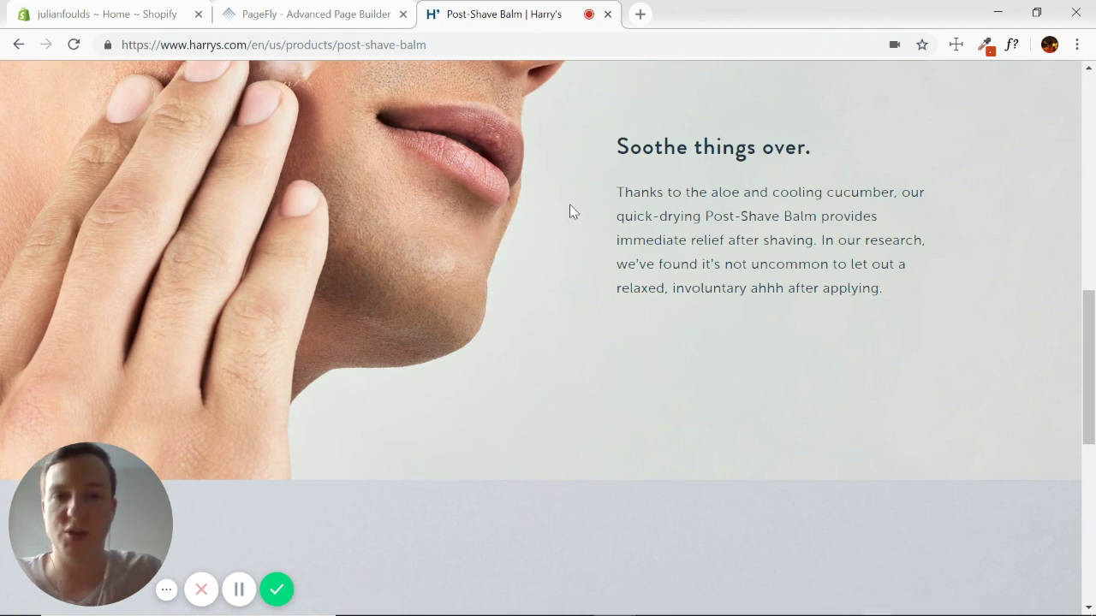
pyautogui.scroll(-7, 569, 206)
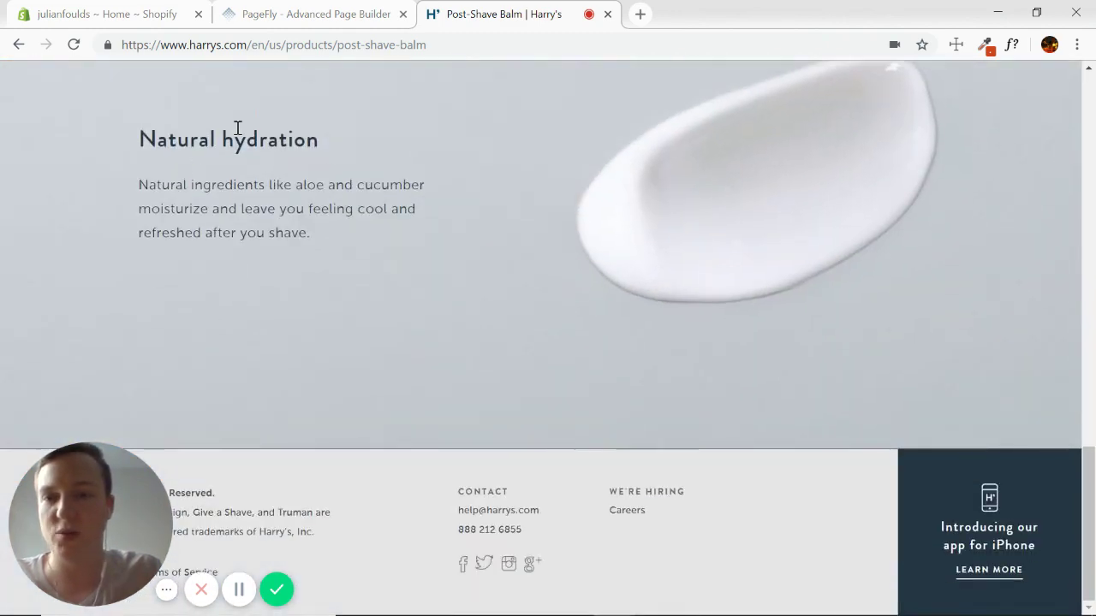
pyautogui.scroll(4, 549, 283)
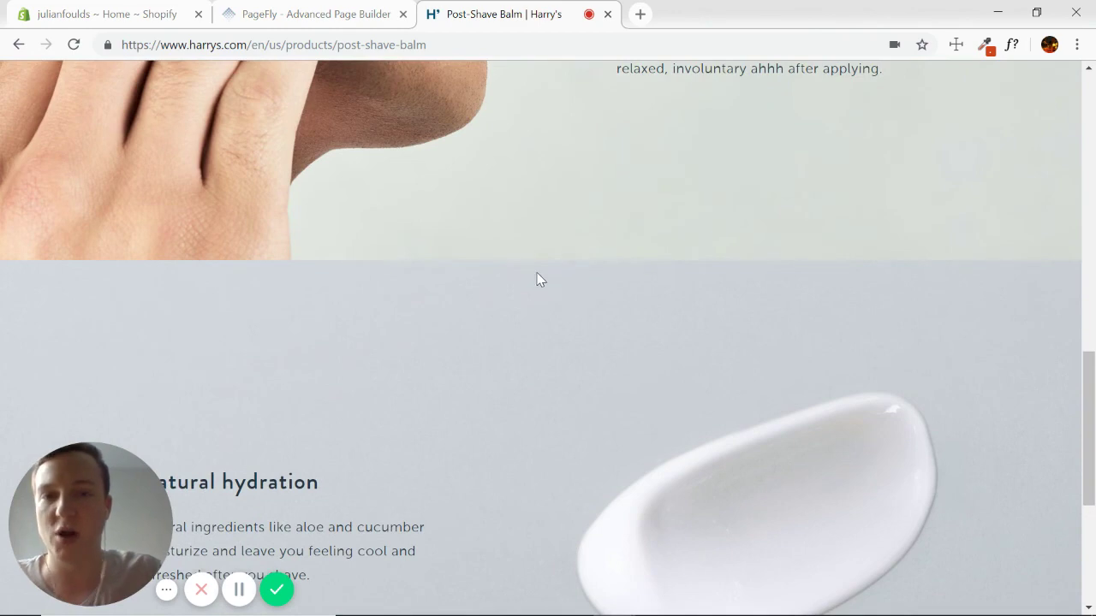
pyautogui.scroll(5, 539, 227)
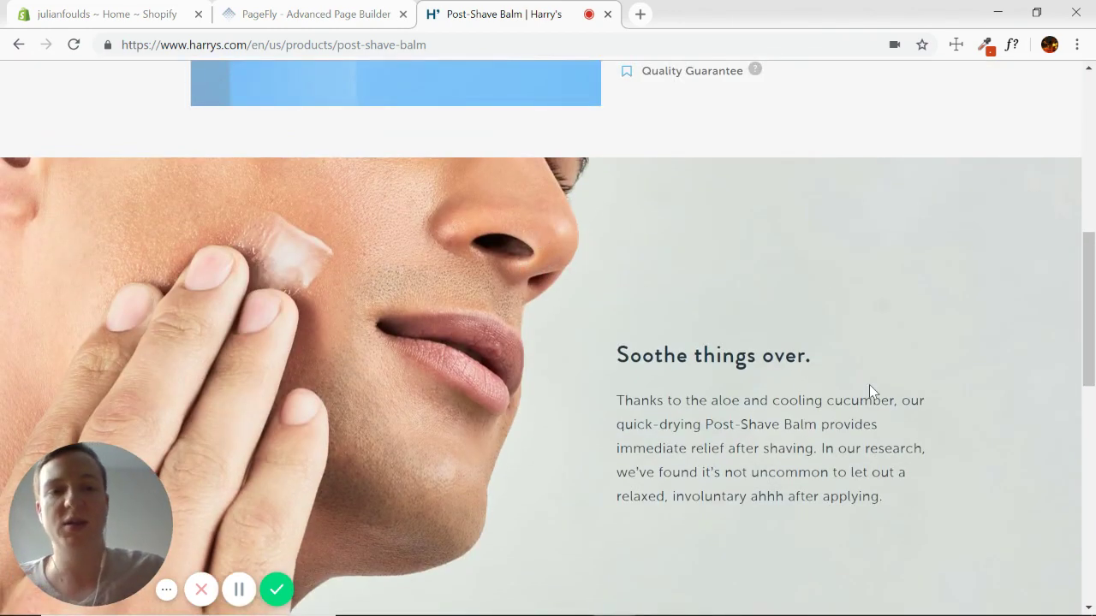
pyautogui.scroll(6, 941, 402)
pyautogui.scroll(-1, 975, 343)
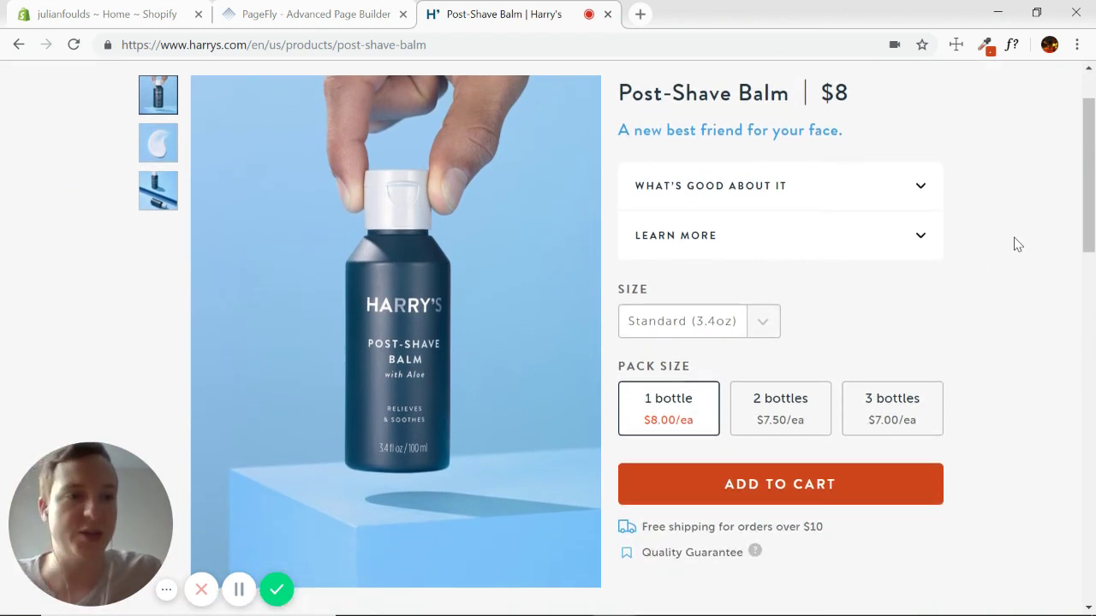
pyautogui.scroll(1, 1018, 286)
pyautogui.scroll(-1, 1018, 285)
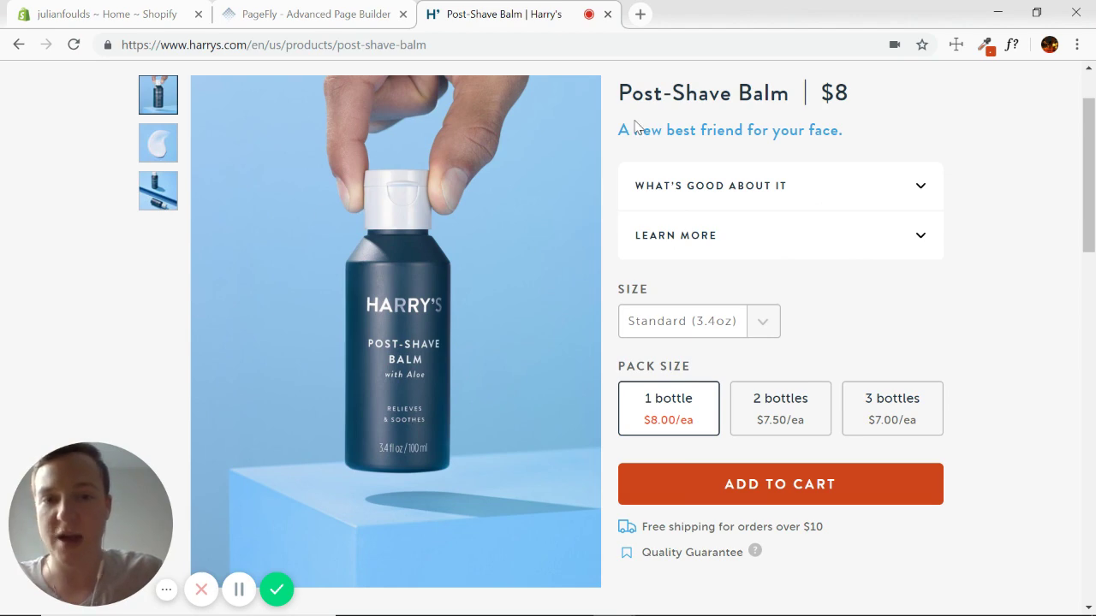
# - Switch the slideshow to the cream swatch and back to the bottle, then expand and collapse What's Good About It
pyautogui.click(158, 142)
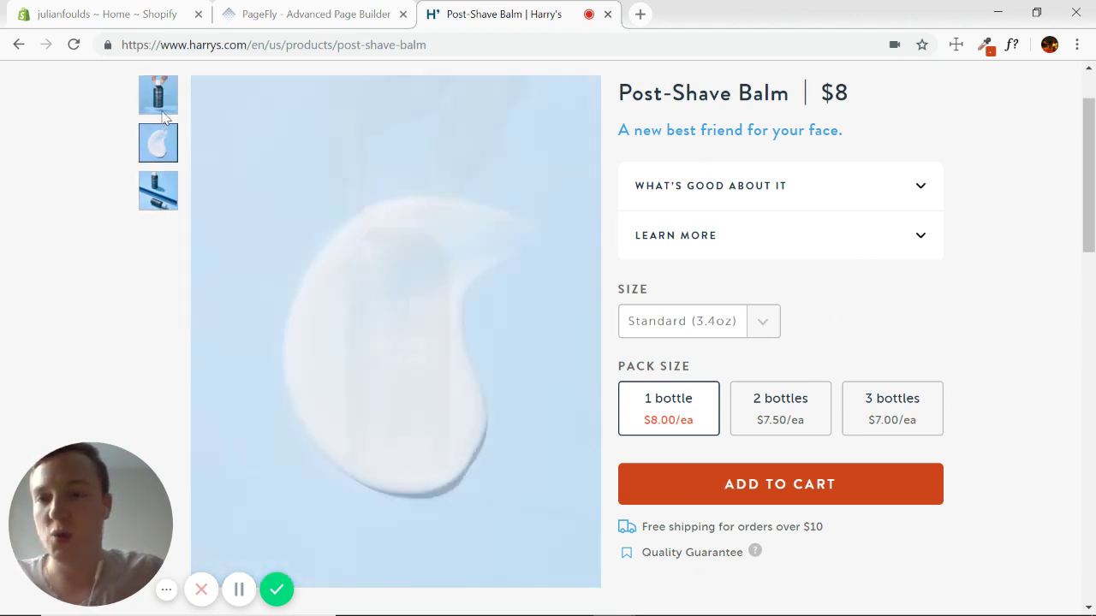
pyautogui.click(153, 199)
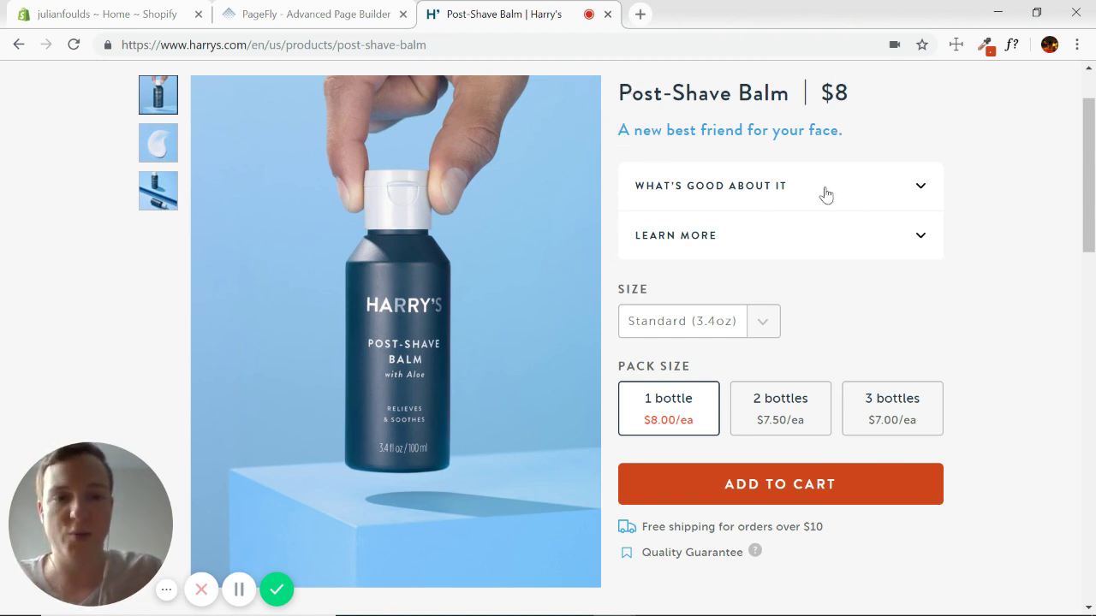
pyautogui.click(922, 190)
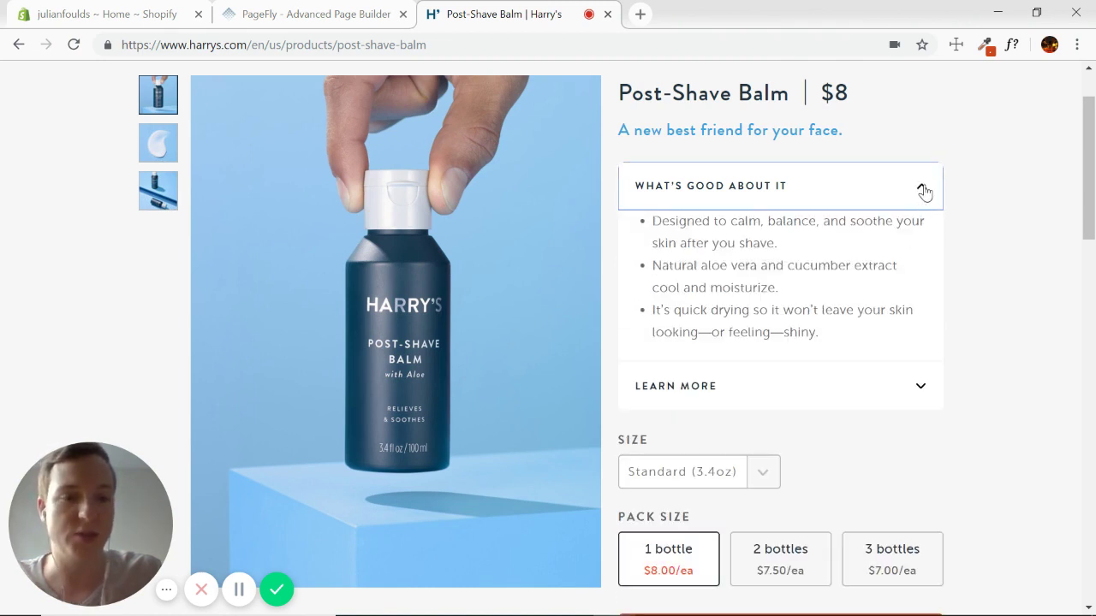
pyautogui.click(923, 190)
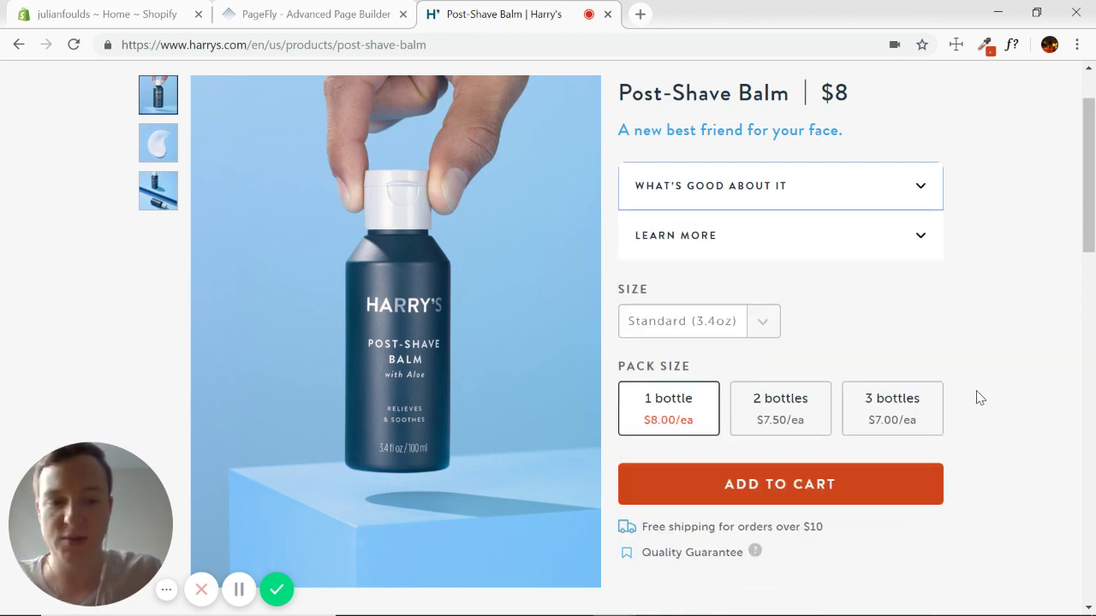
pyautogui.scroll(-2, 1010, 368)
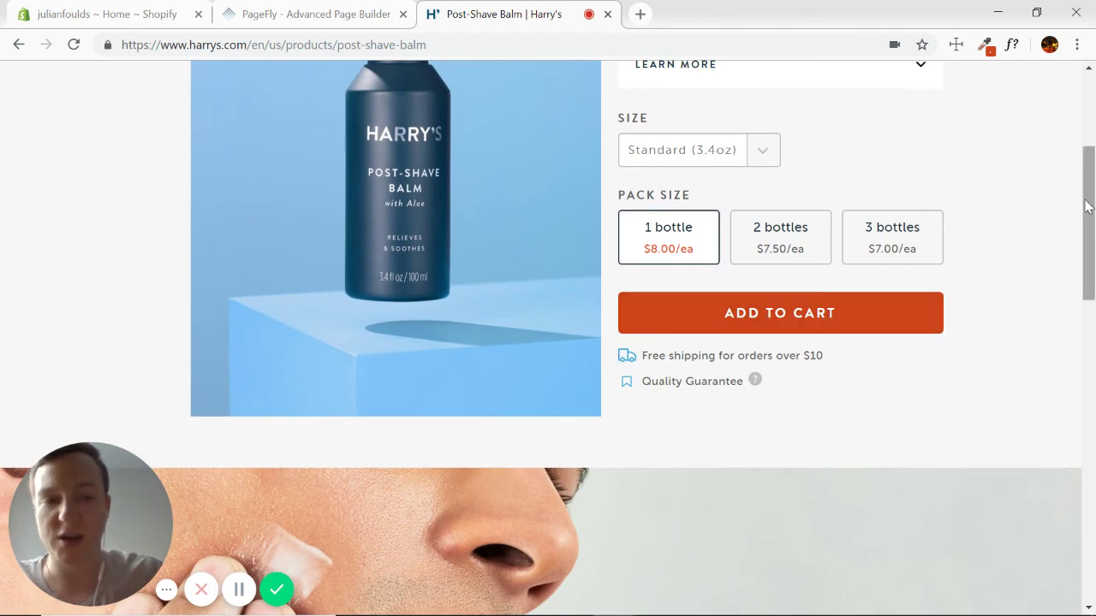
pyautogui.scroll(-5, 1010, 262)
pyautogui.scroll(1, 993, 213)
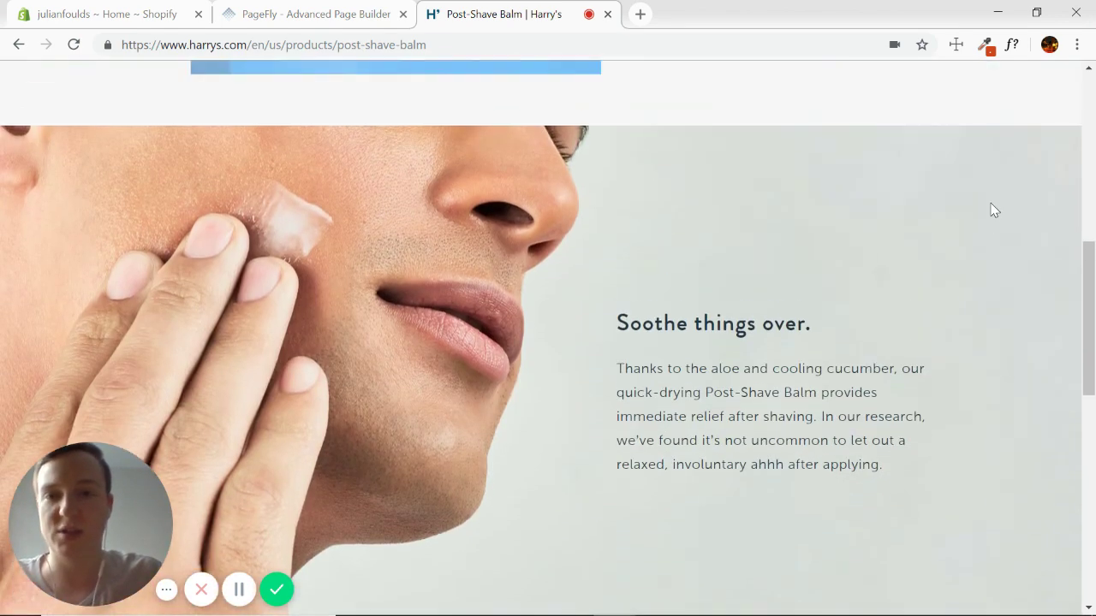
pyautogui.scroll(-4, 993, 213)
pyautogui.scroll(-5, 502, 282)
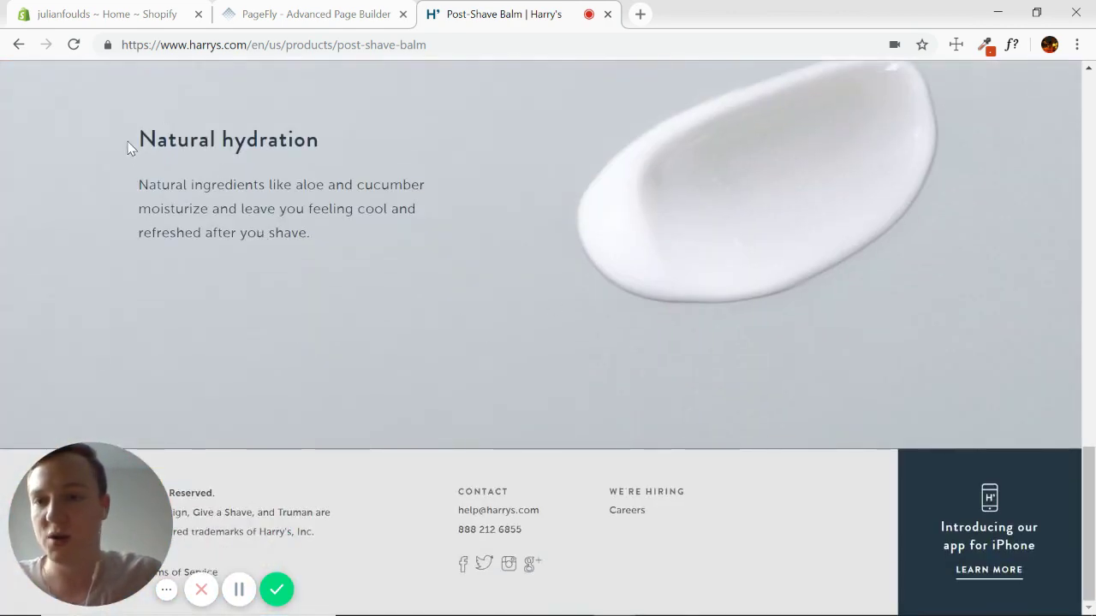
pyautogui.scroll(8, 405, 257)
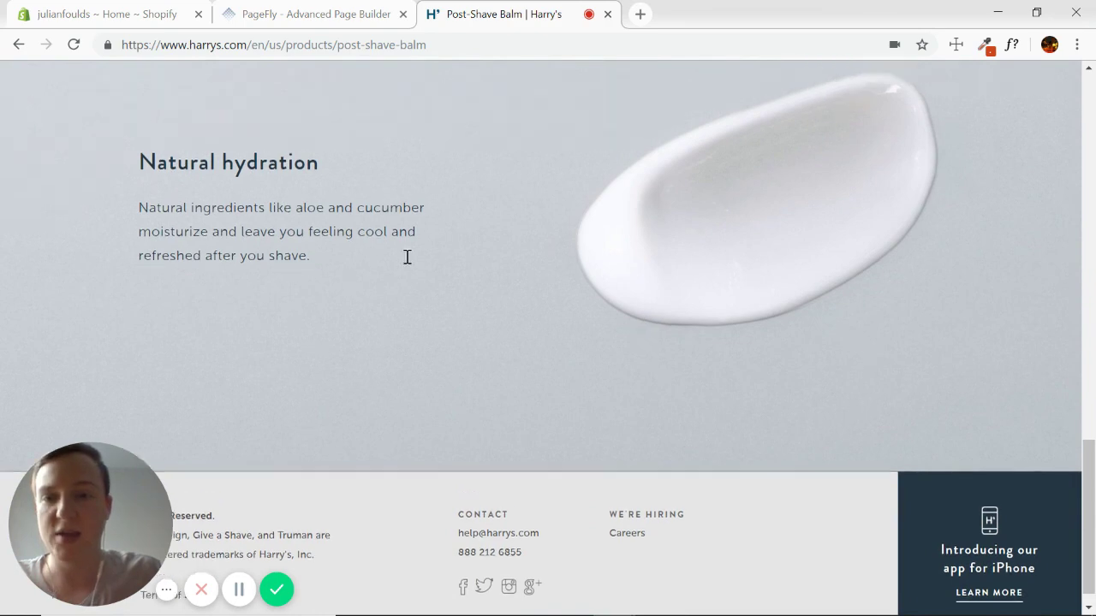
pyautogui.scroll(-1, 454, 282)
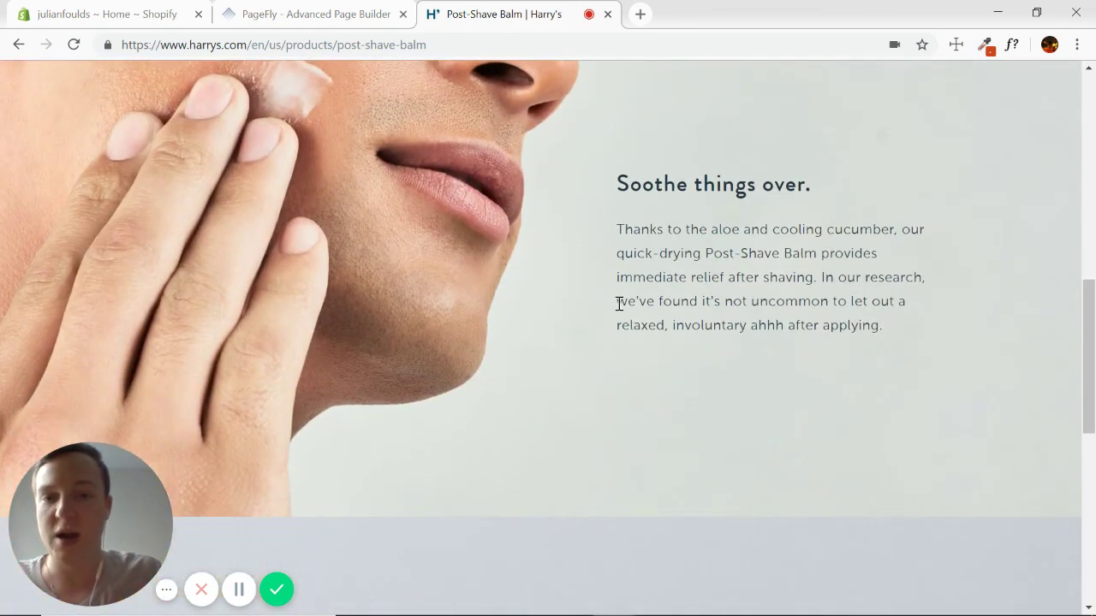
pyautogui.scroll(1, 455, 379)
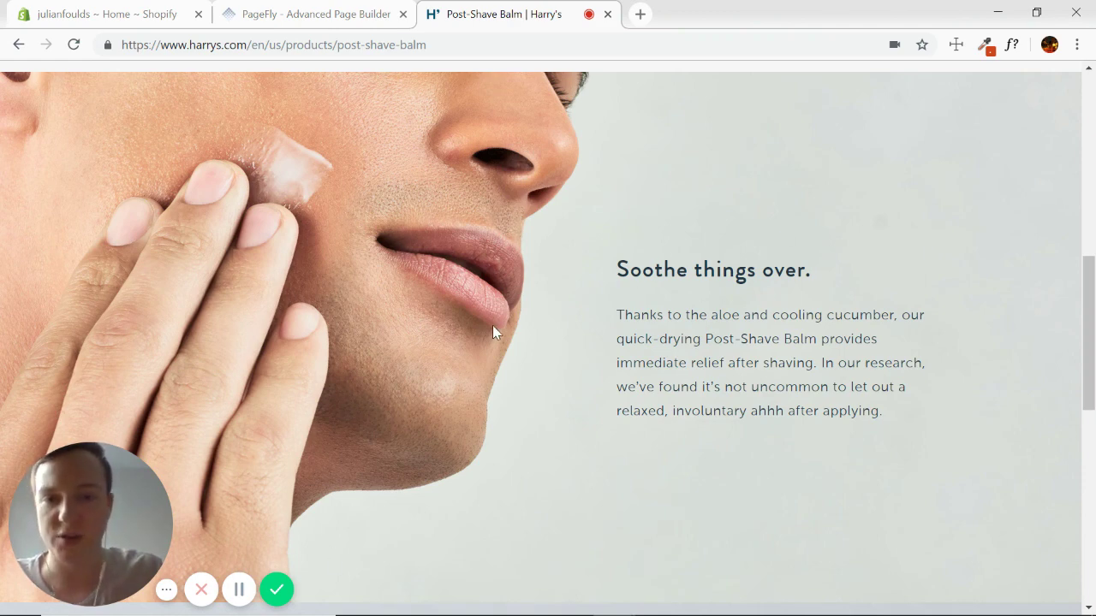
pyautogui.scroll(-7, 594, 296)
pyautogui.scroll(4, 464, 296)
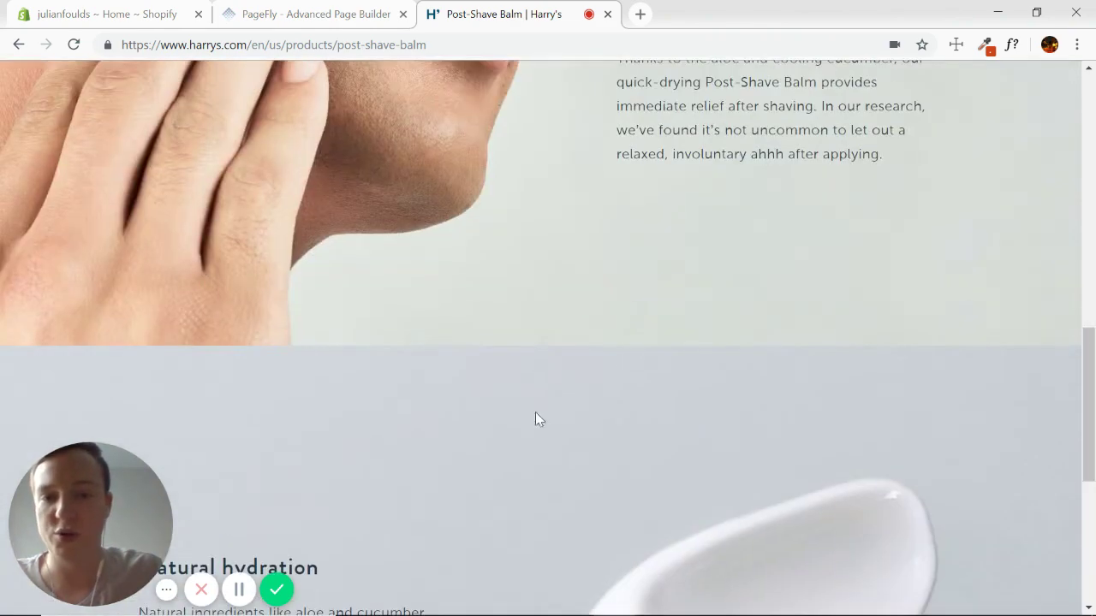
pyautogui.scroll(-3, 627, 292)
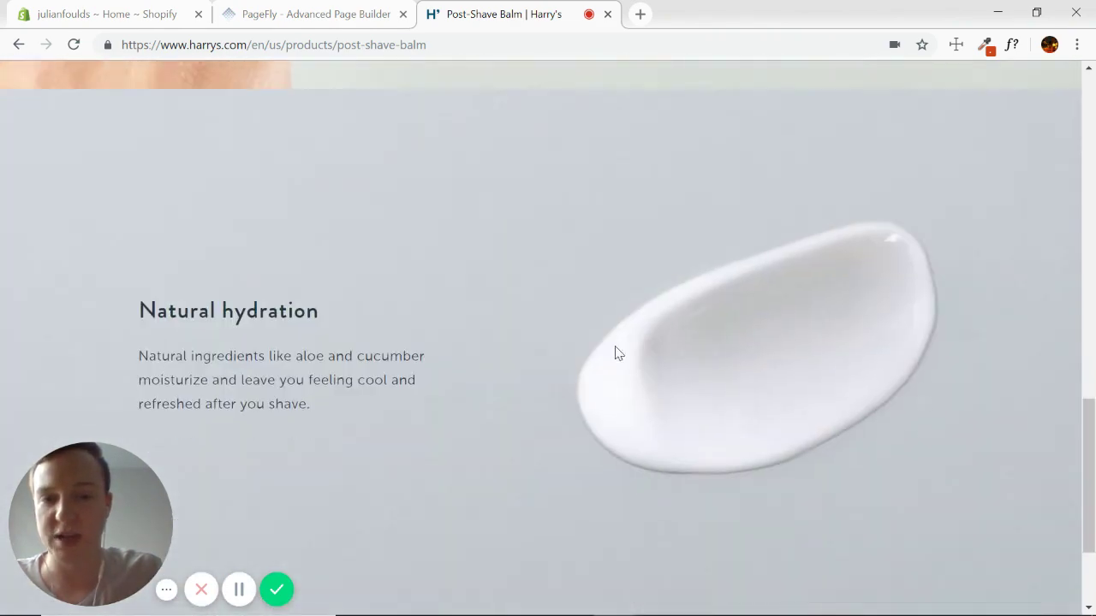
pyautogui.scroll(12, 519, 374)
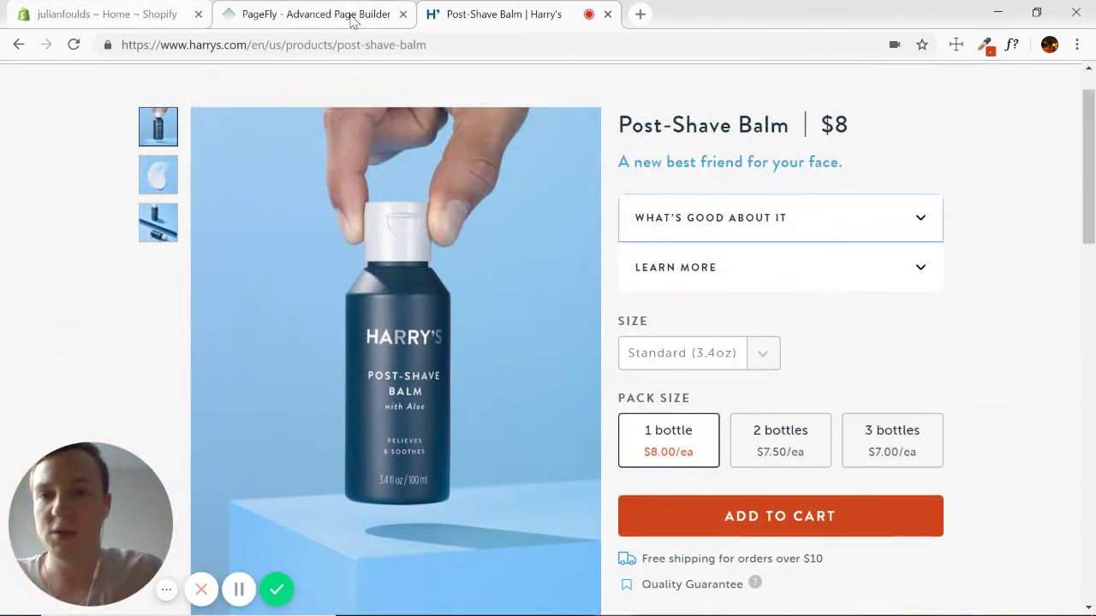
# - In PageFly, add a Full Section and drop a 1/2 two-column row into it
pyautogui.click(352, 18)
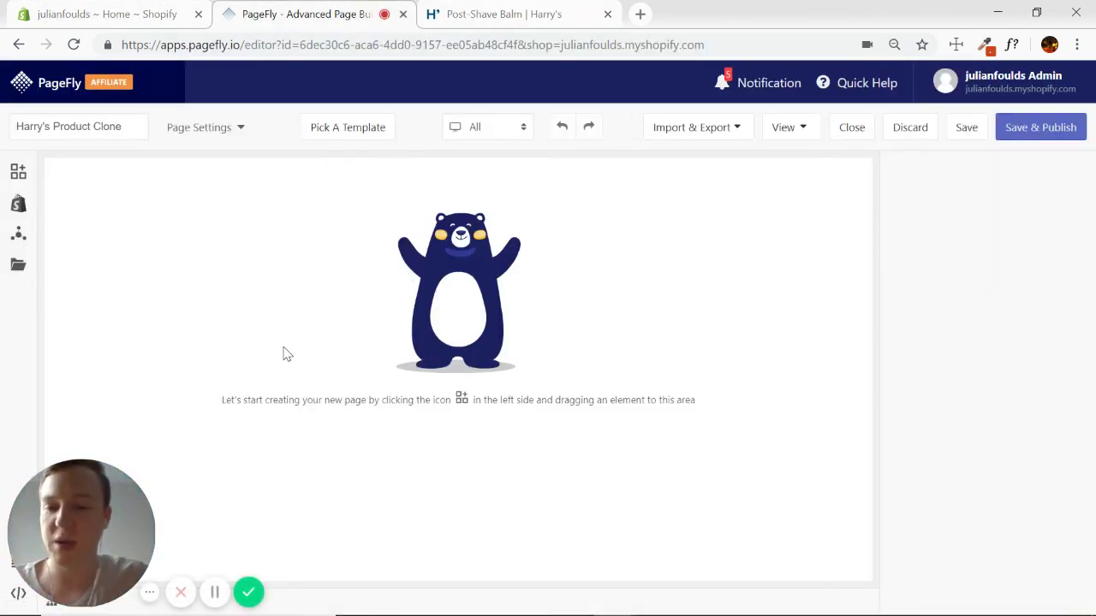
pyautogui.click(18, 174)
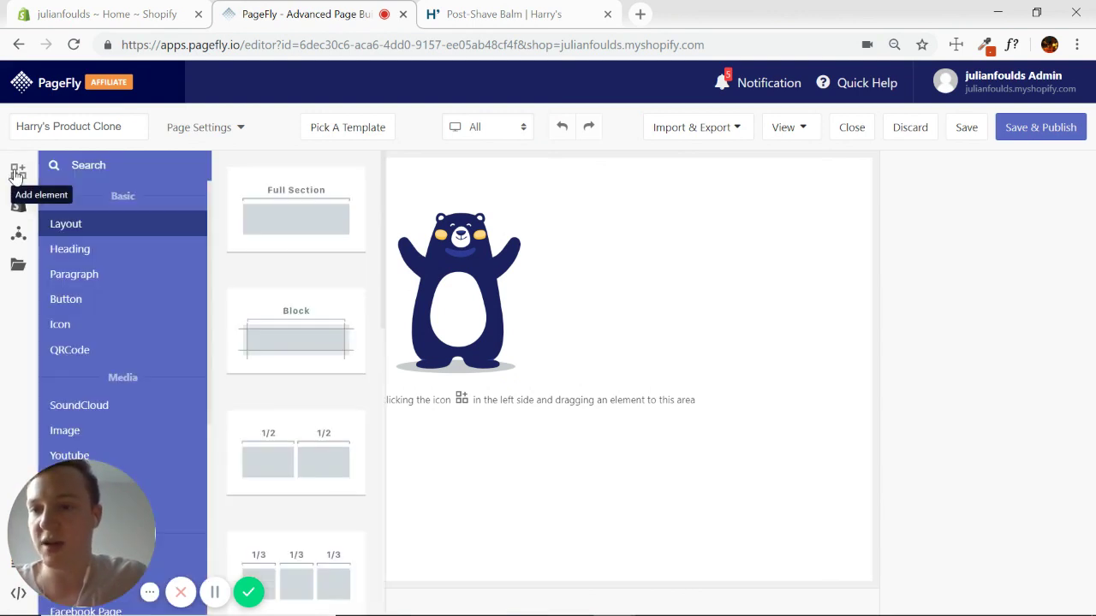
pyautogui.moveTo(278, 208); pyautogui.dragTo(454, 263)
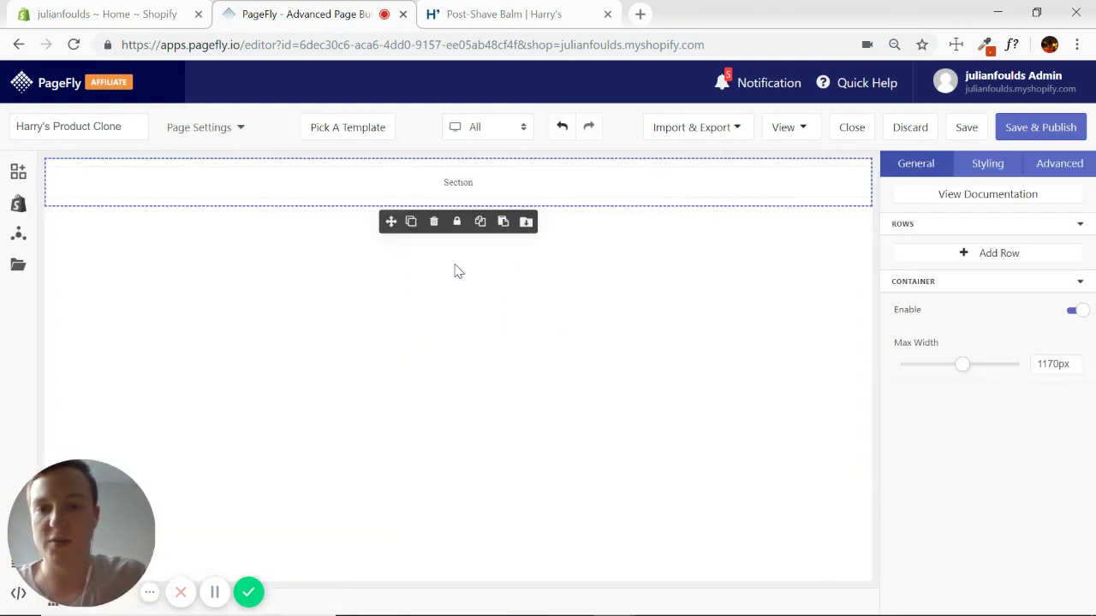
pyautogui.click(17, 172)
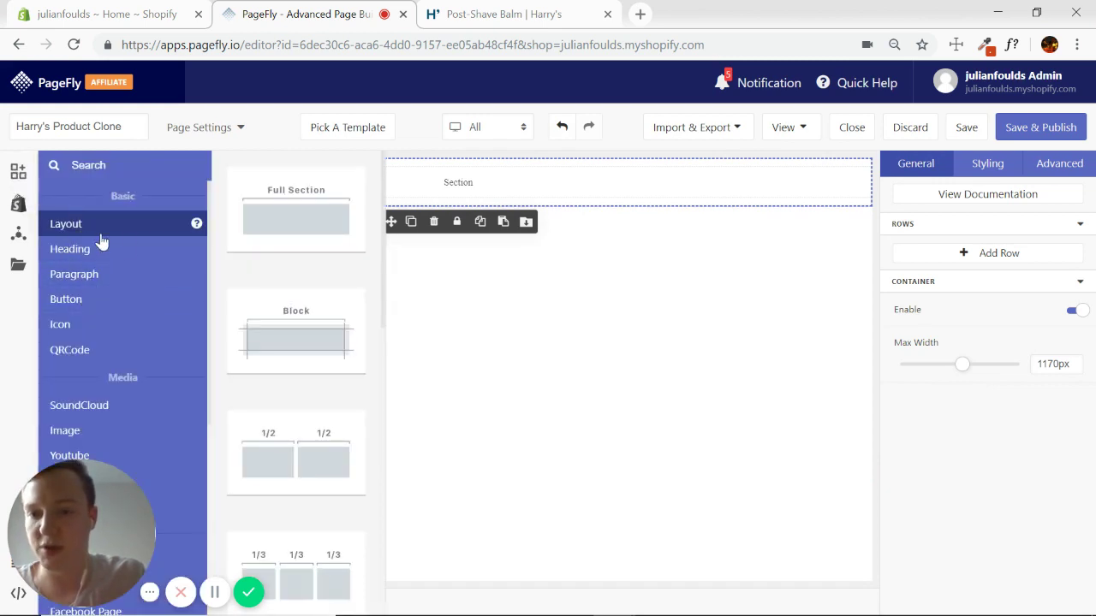
pyautogui.moveTo(283, 471); pyautogui.dragTo(455, 191)
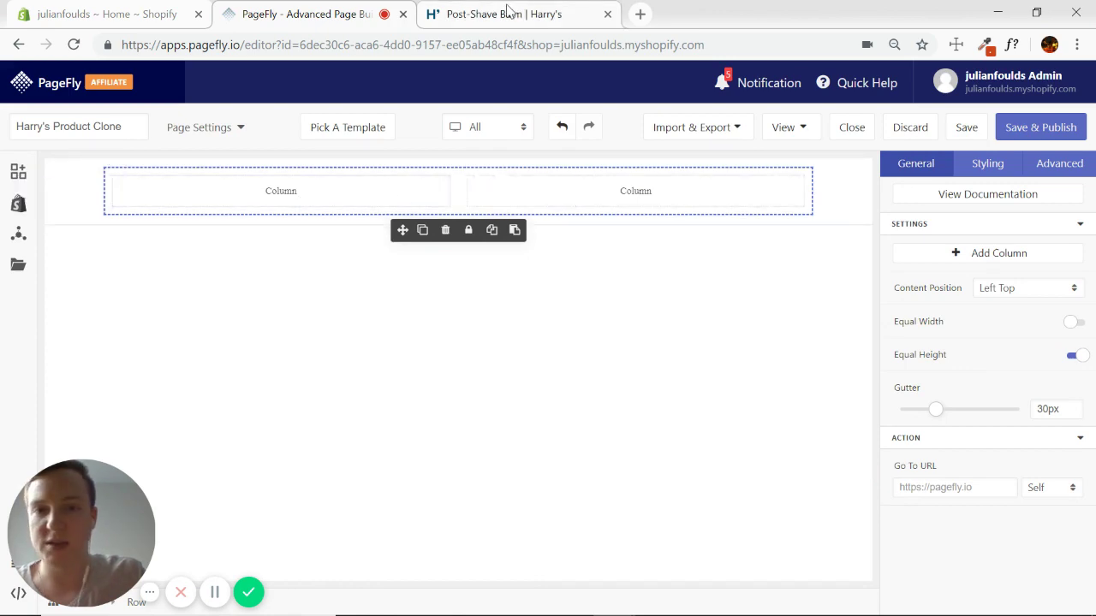
pyautogui.click(509, 13)
# - Add another 1/2 layout to the canvas and delete the extra empty Section
pyautogui.scroll(-15, 548, 223)
pyautogui.scroll(15, 548, 223)
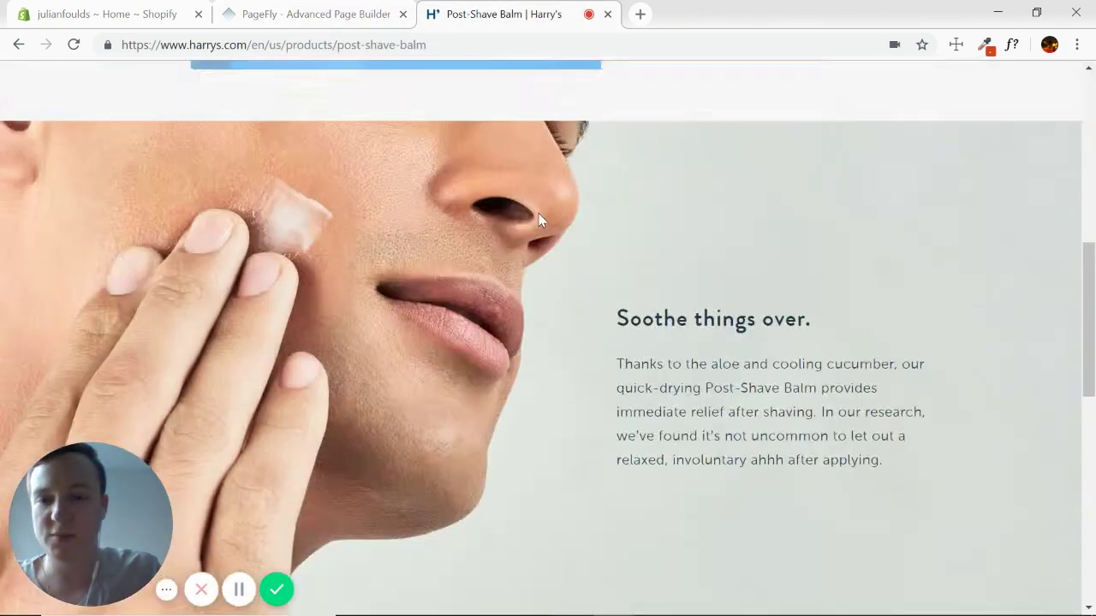
pyautogui.click(331, 14)
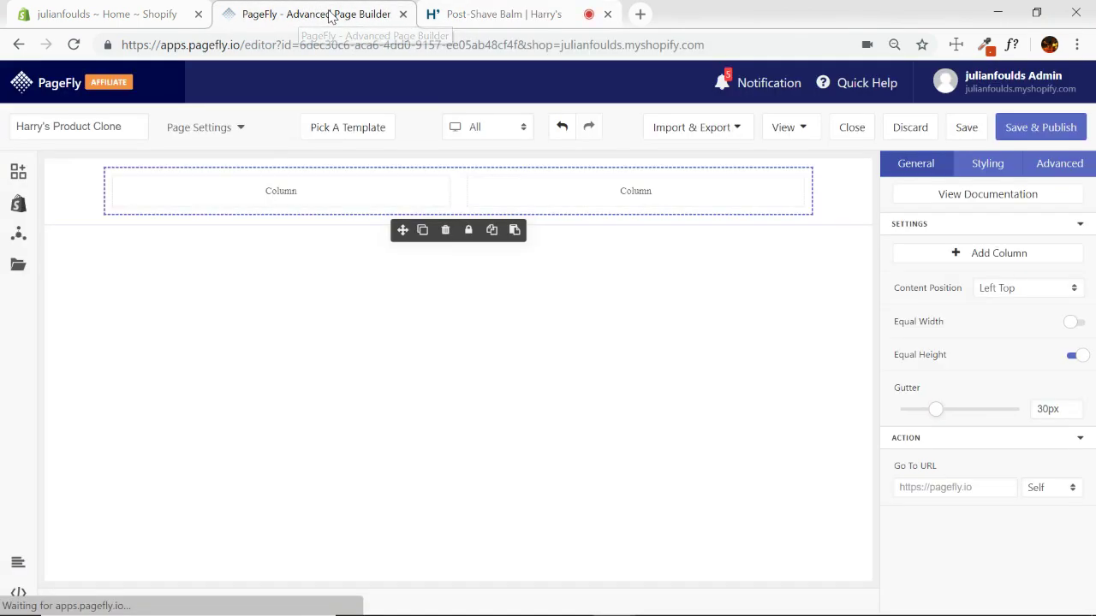
pyautogui.click(18, 170)
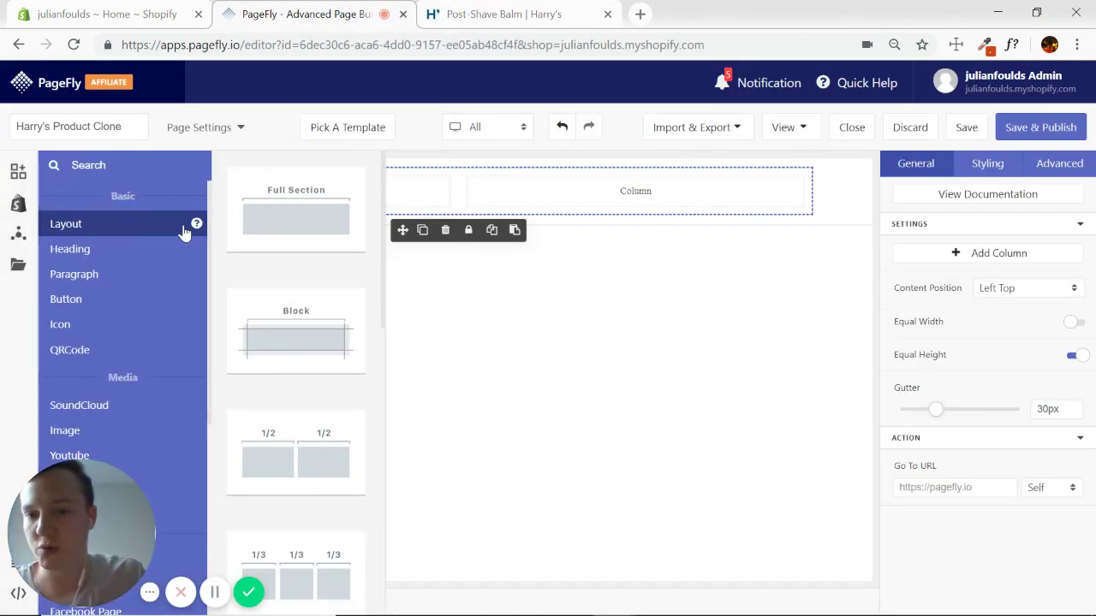
pyautogui.moveTo(291, 214); pyautogui.dragTo(579, 224)
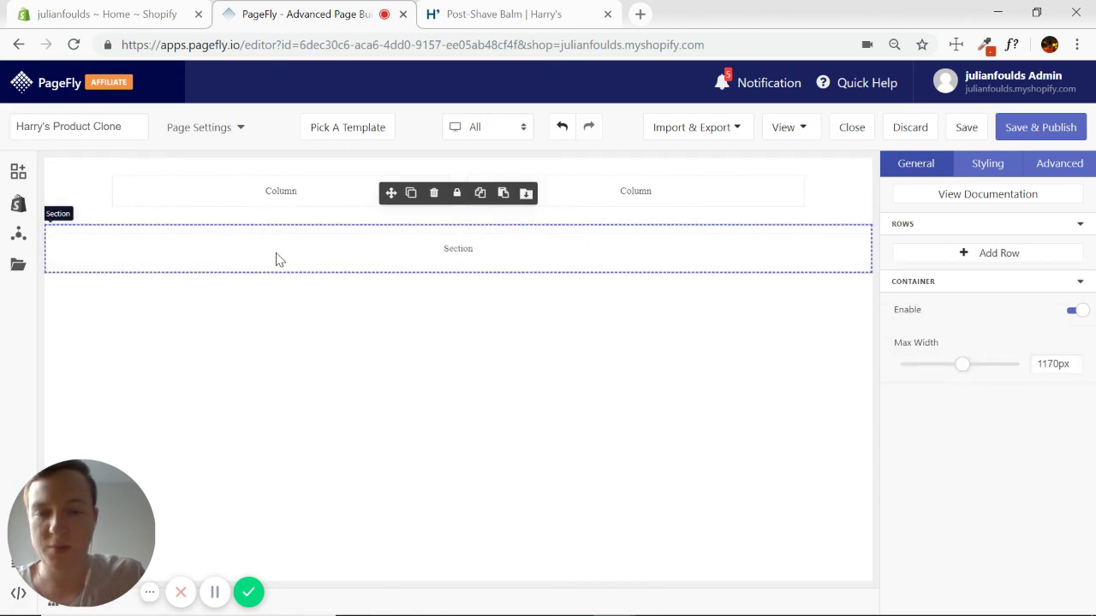
pyautogui.click(434, 195)
# - Duplicate the two-column row twice to make three rows, then select the middle row
pyautogui.click(845, 195)
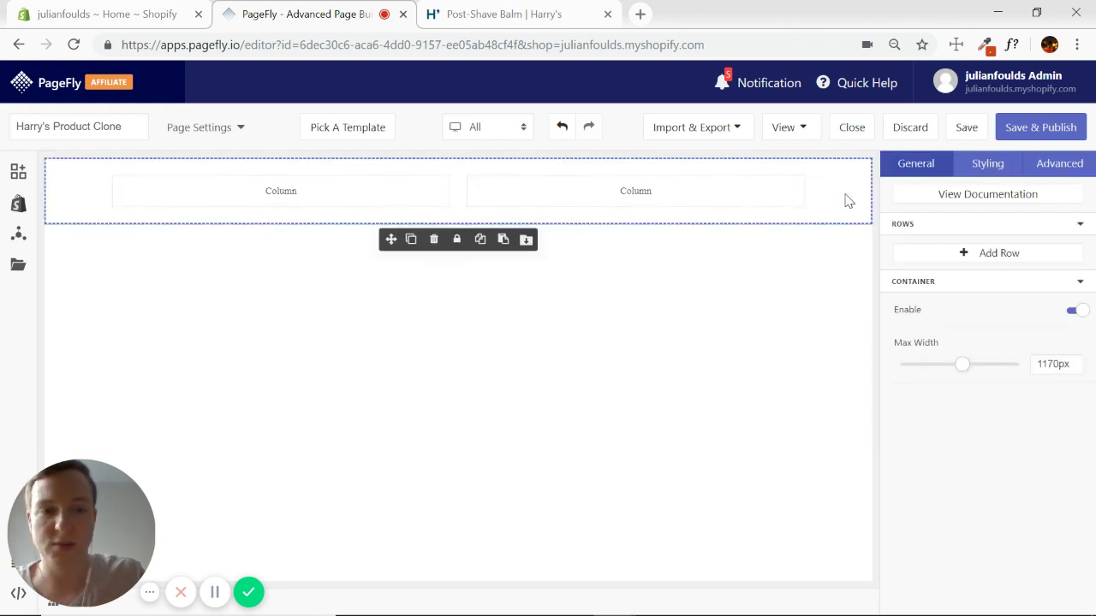
pyautogui.click(413, 240)
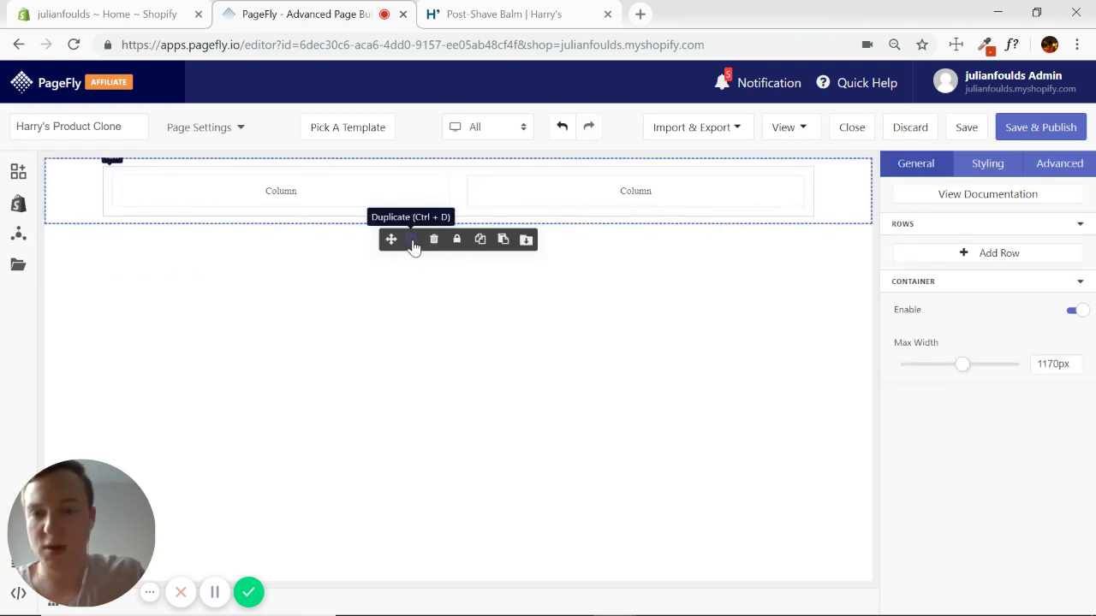
pyautogui.click(412, 241)
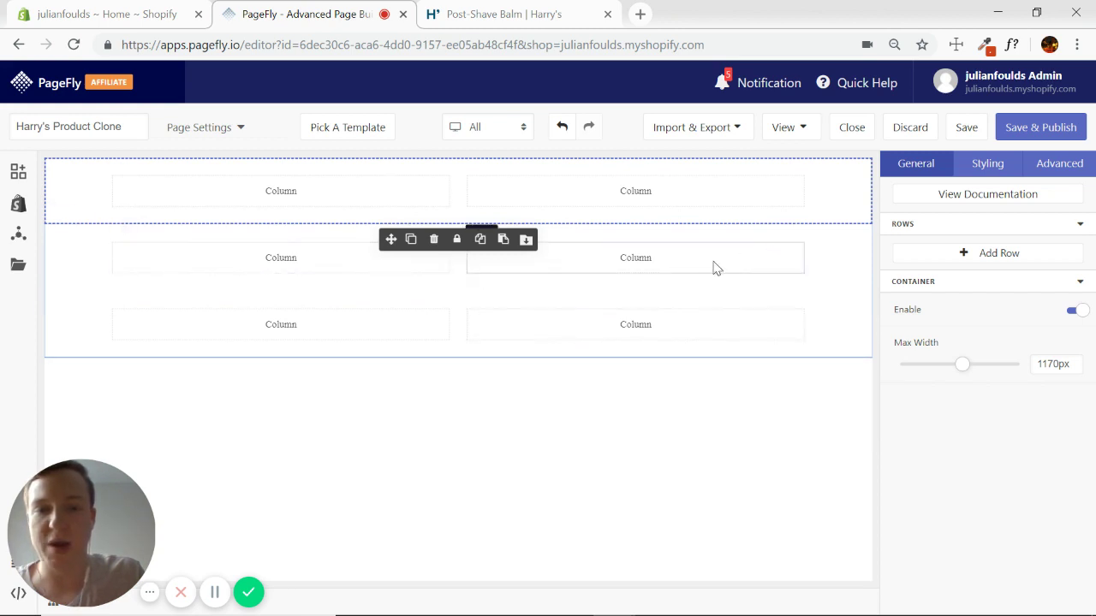
pyautogui.click(853, 269)
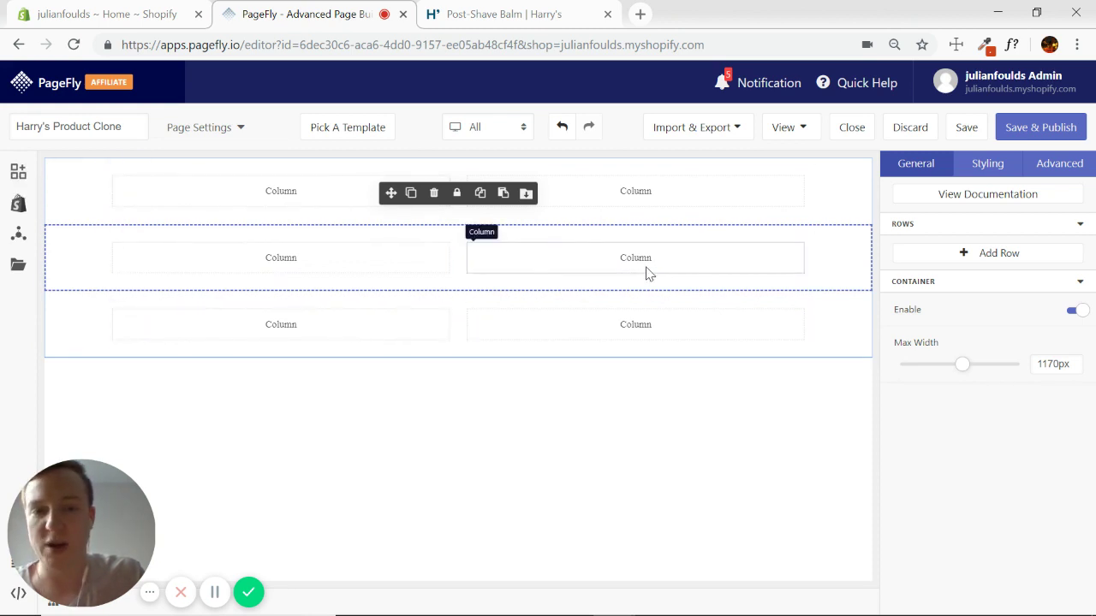
pyautogui.click(18, 171)
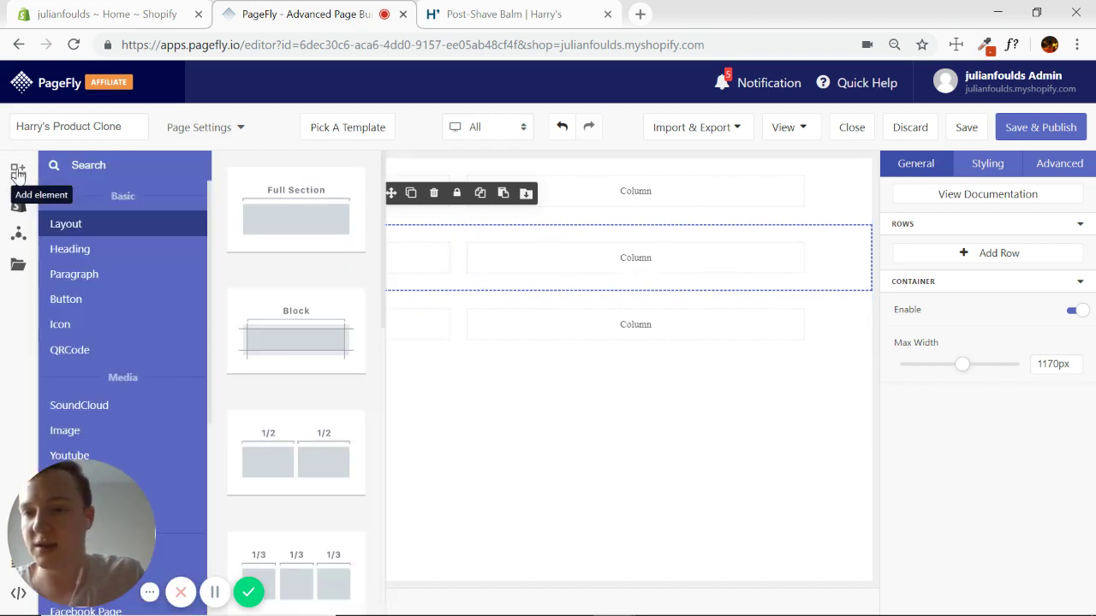
pyautogui.click(92, 248)
# - Place a heading in the second row's right column with a placeholder paragraph beneath it
pyautogui.moveTo(288, 215); pyautogui.dragTo(630, 257)
pyautogui.click(18, 171)
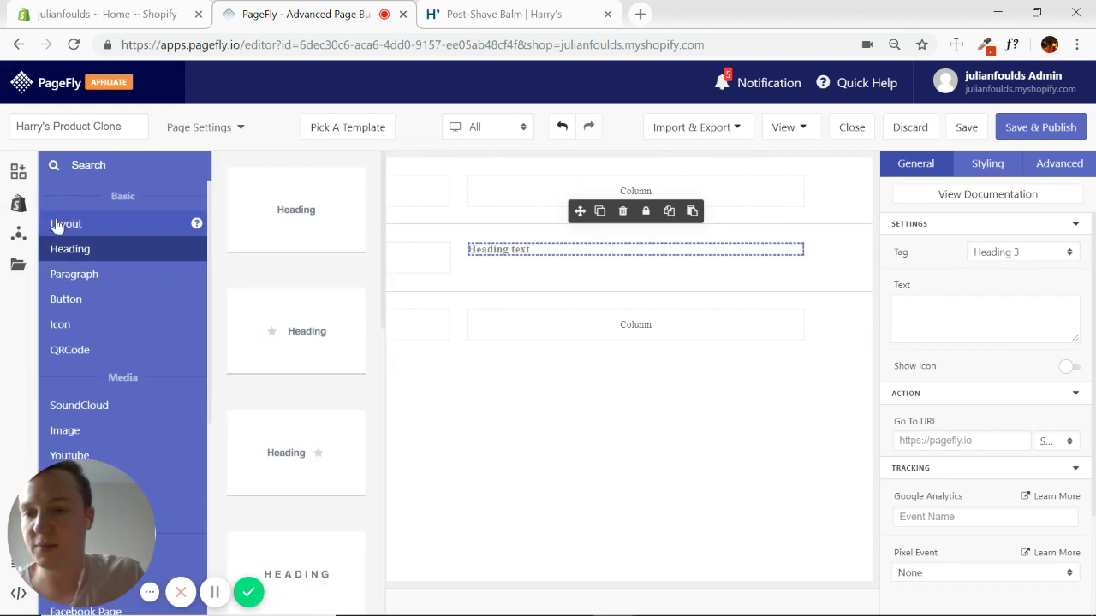
pyautogui.click(77, 281)
pyautogui.moveTo(249, 249); pyautogui.dragTo(511, 268)
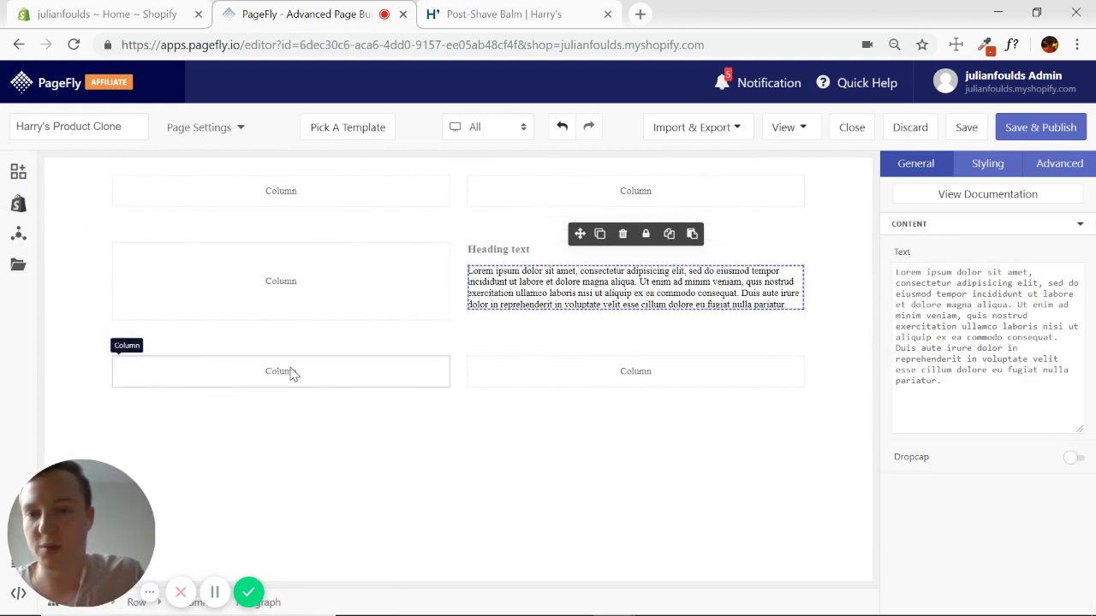
# - Select the section and compare it against the Harry's product page, then return to the editor
pyautogui.click(838, 197)
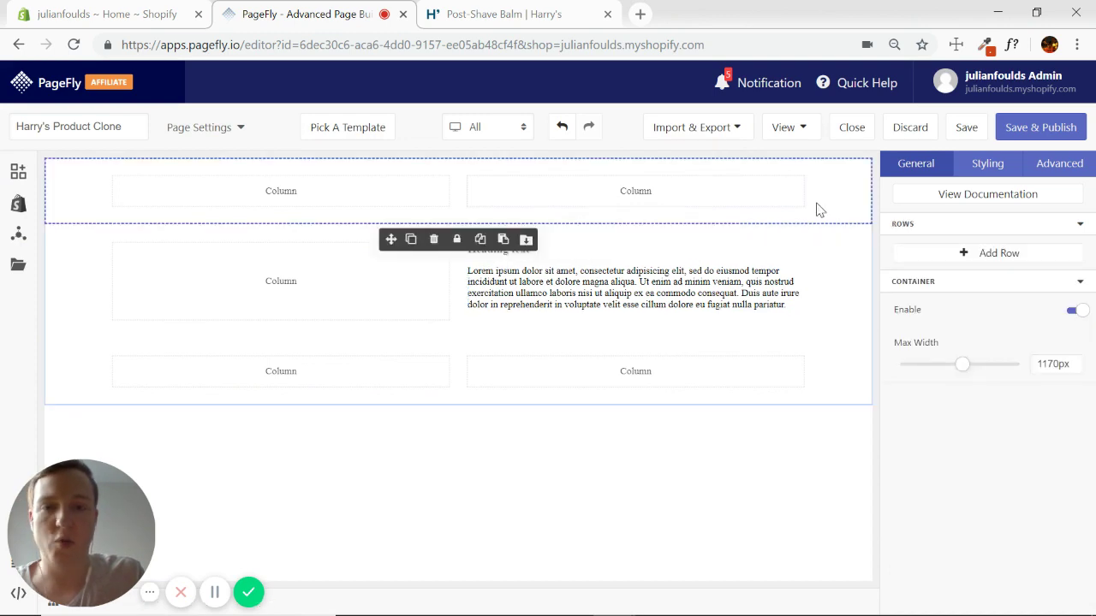
pyautogui.click(511, 16)
pyautogui.scroll(-2, 631, 317)
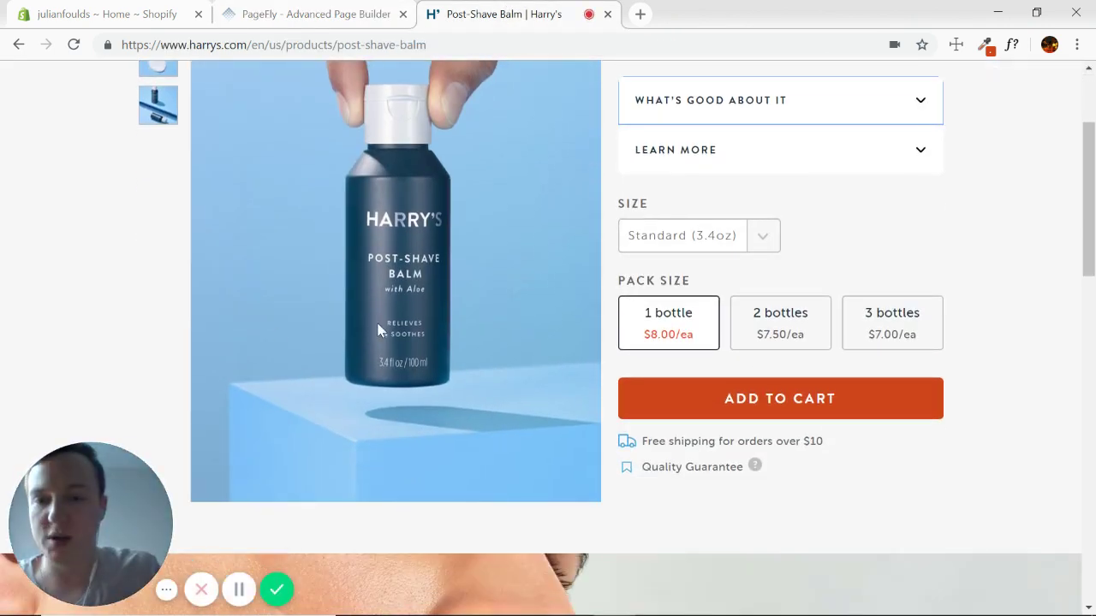
pyautogui.scroll(2, 390, 285)
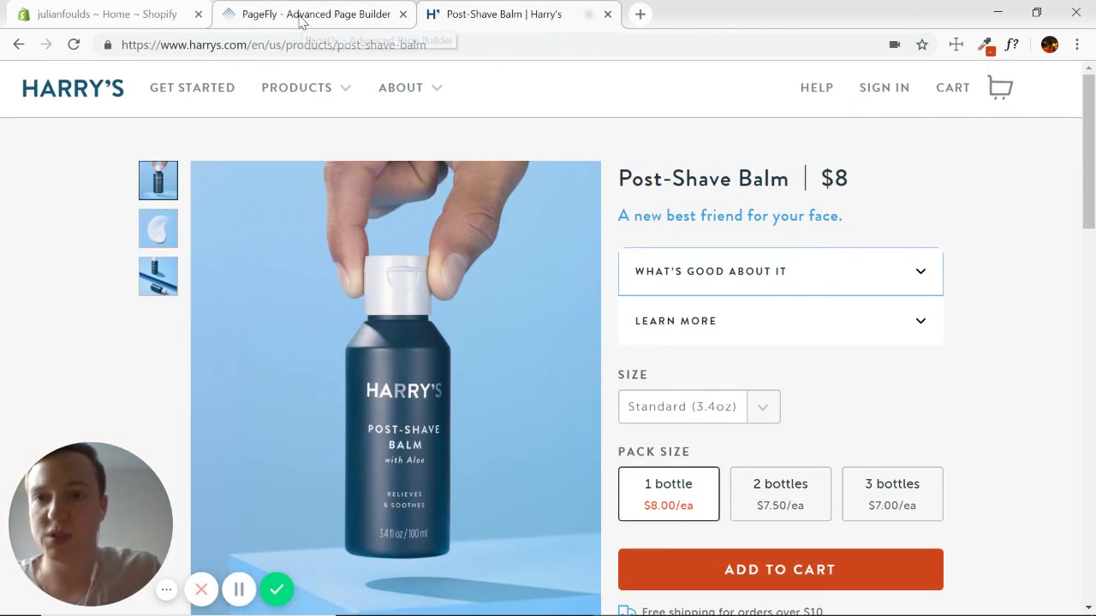
pyautogui.click(307, 15)
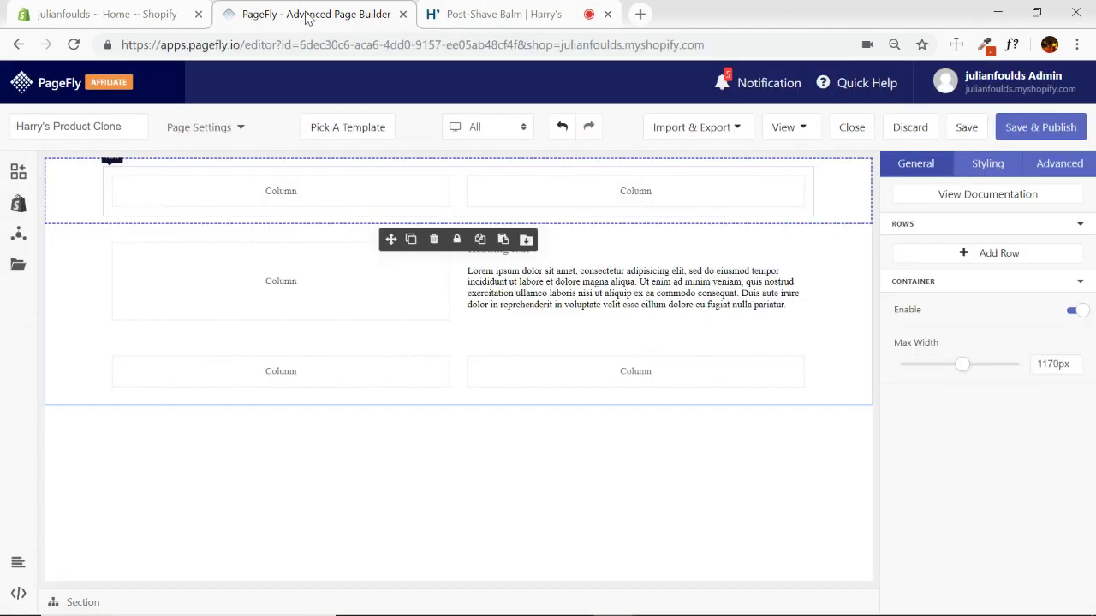
# - Search the elements for 'slidshow' and place a Slideshow in the top row's left column
pyautogui.click(18, 173)
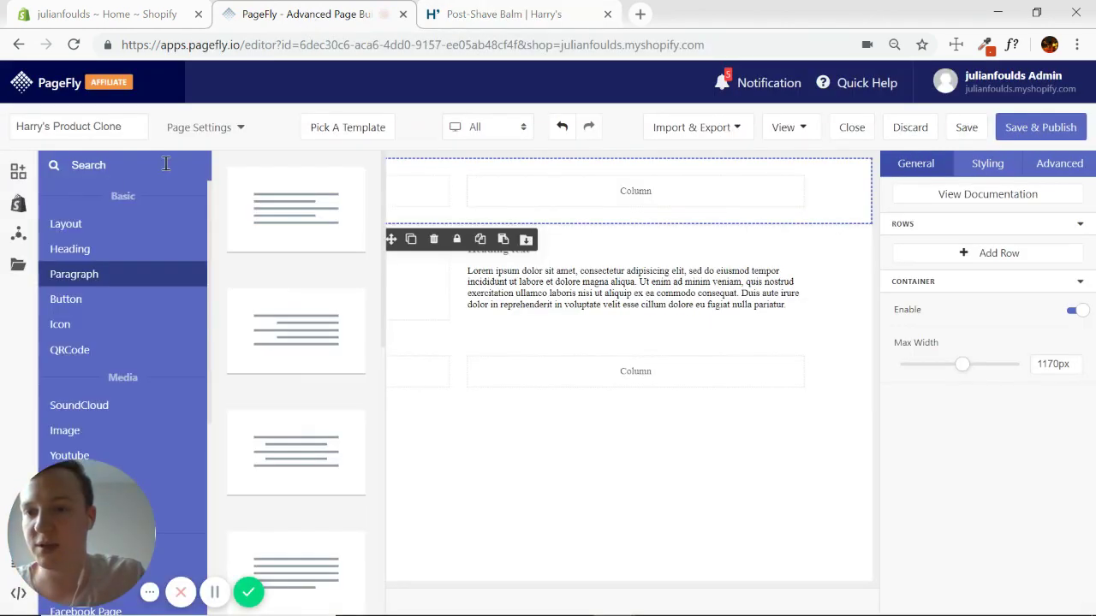
pyautogui.write('slidshow')
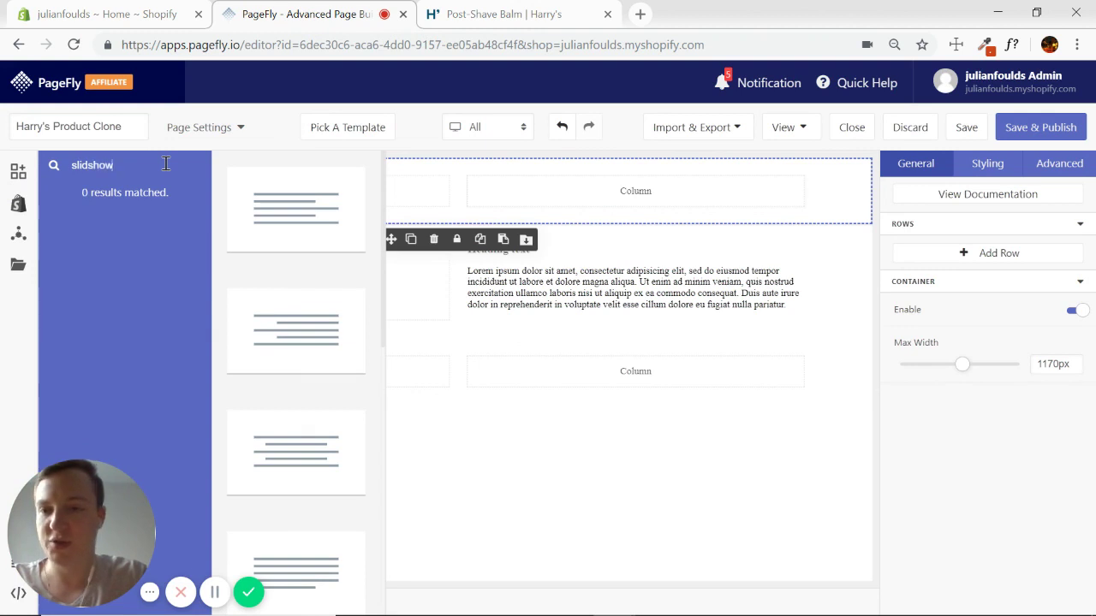
pyautogui.press('BackSpace')
pyautogui.press('BackSpace')
pyautogui.press('BackSpace')
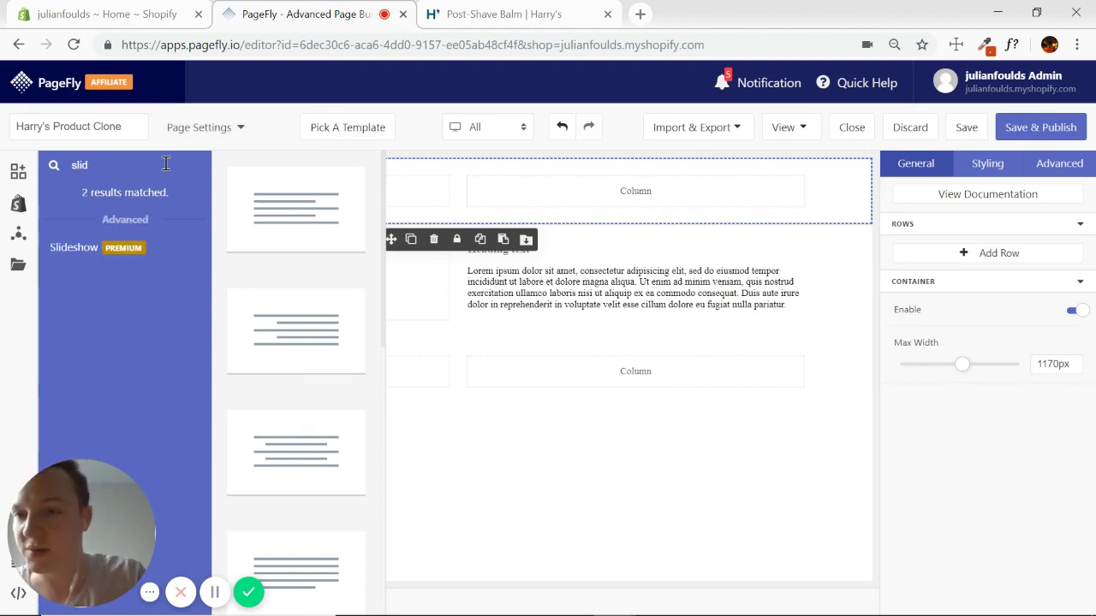
pyautogui.moveTo(85, 248)
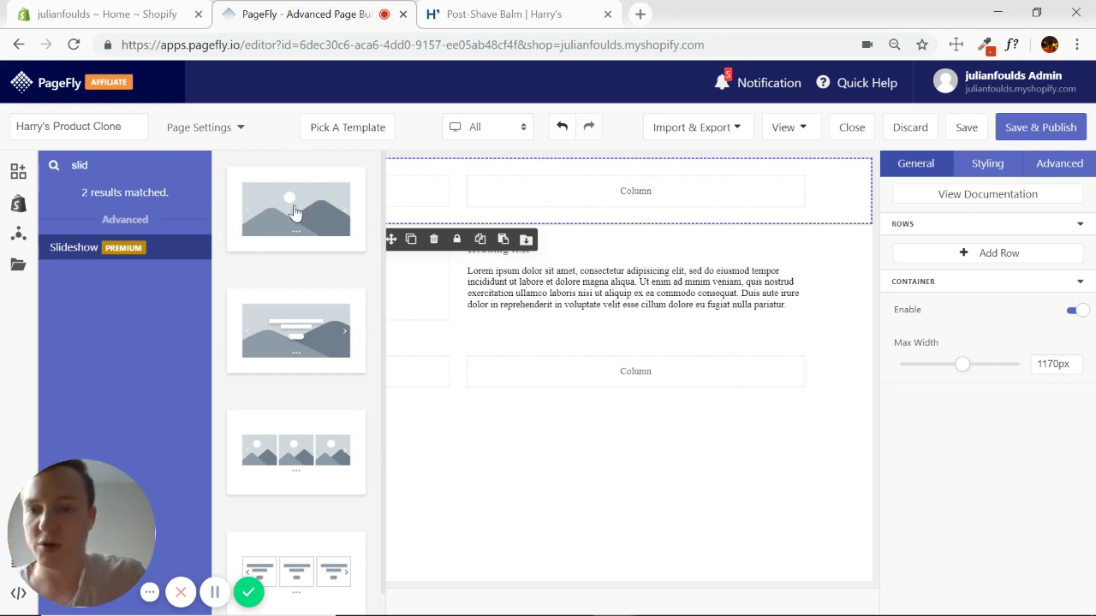
pyautogui.moveTo(293, 213); pyautogui.dragTo(302, 190)
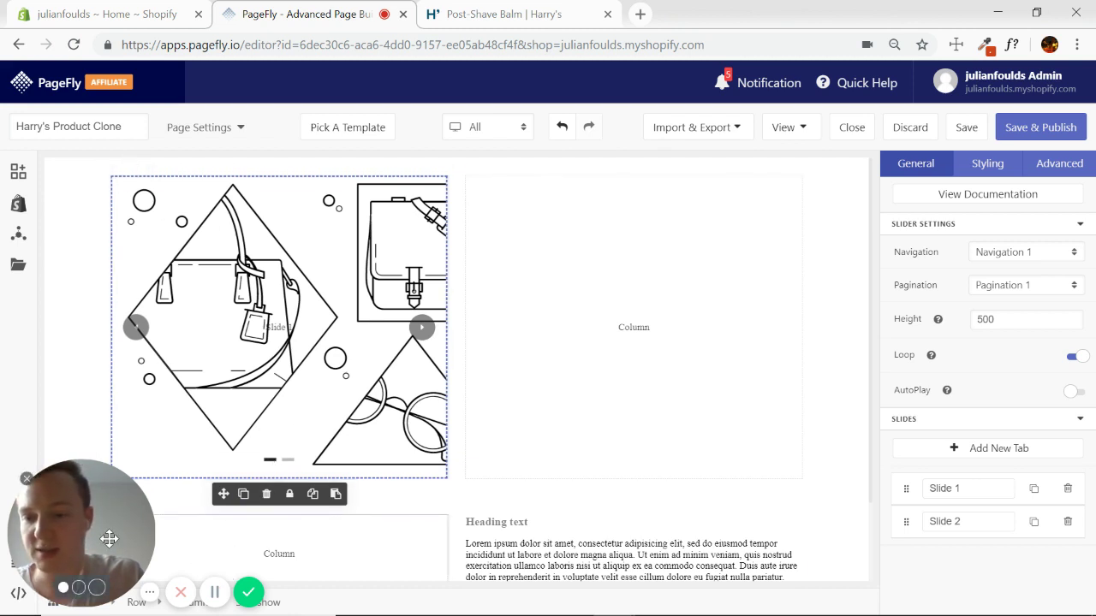
# - Give the slideshow a third slide and select the empty right column
pyautogui.moveTo(109, 537); pyautogui.dragTo(101, 489)
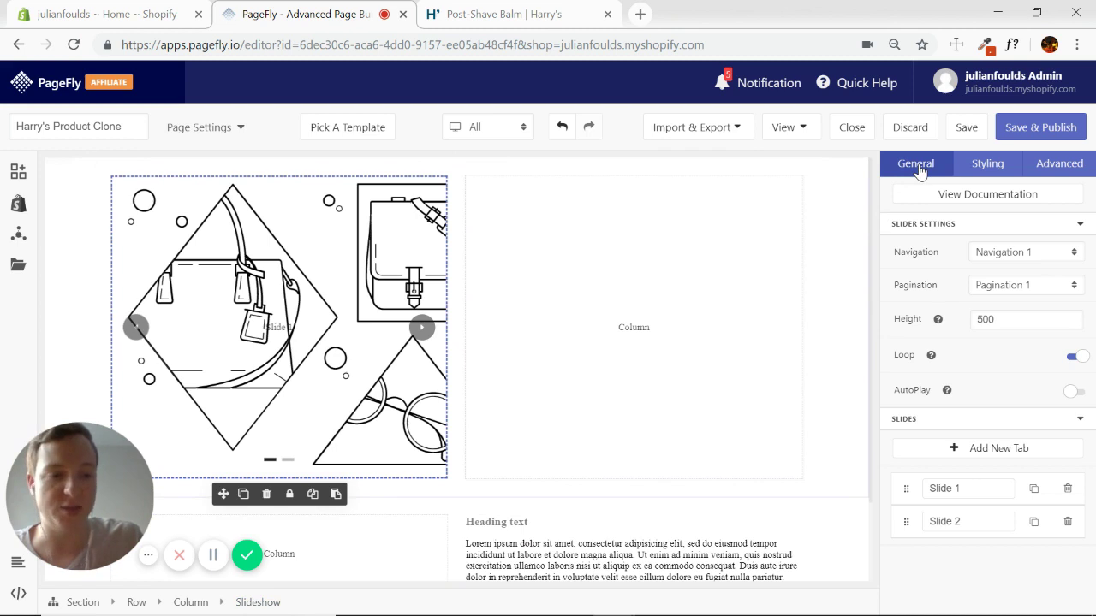
pyautogui.click(1000, 448)
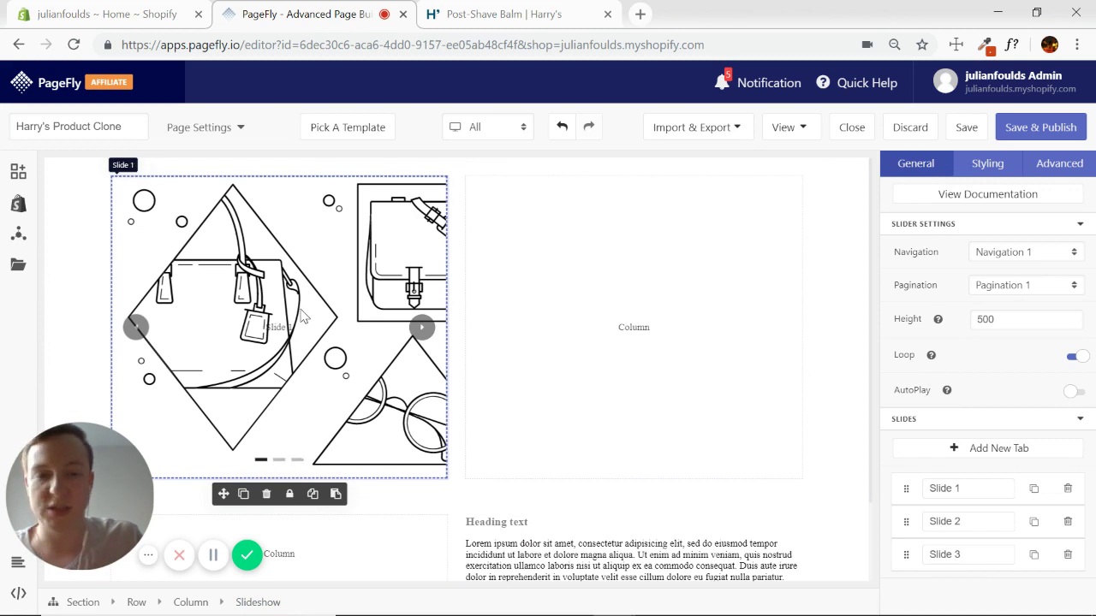
pyautogui.click(552, 305)
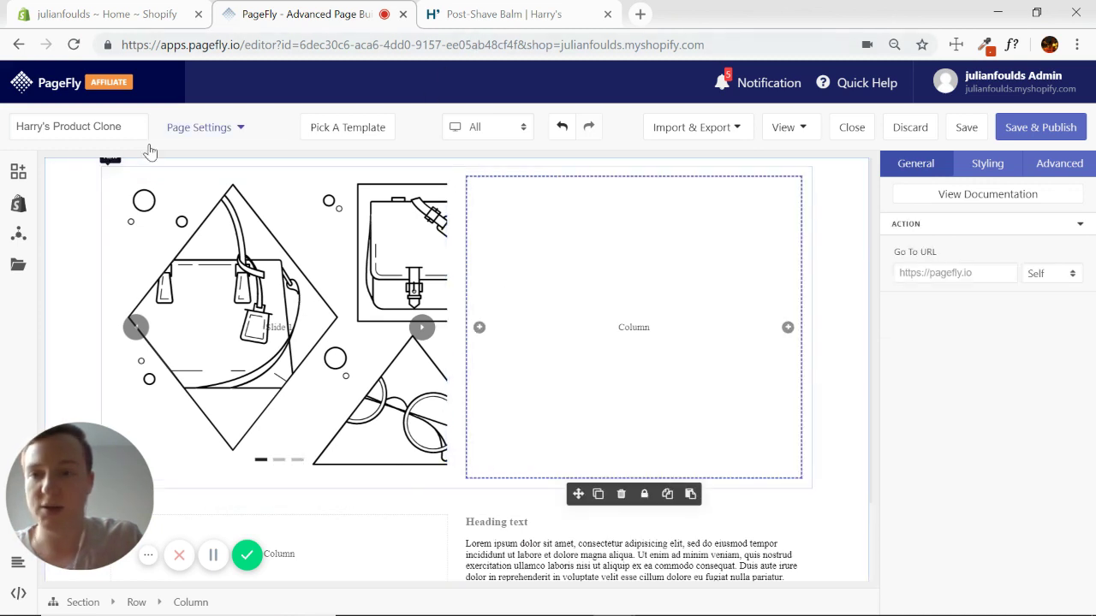
# - Place a heading at the top of the right column with a placeholder paragraph under it
pyautogui.click(18, 175)
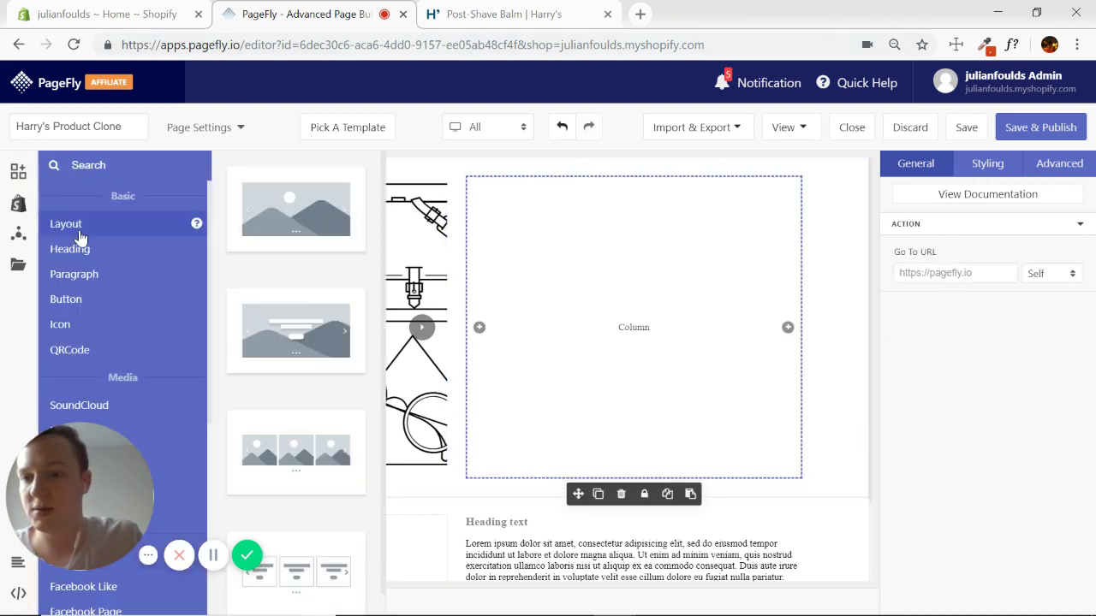
pyautogui.moveTo(81, 248)
pyautogui.moveTo(270, 225); pyautogui.dragTo(529, 195)
pyautogui.click(18, 174)
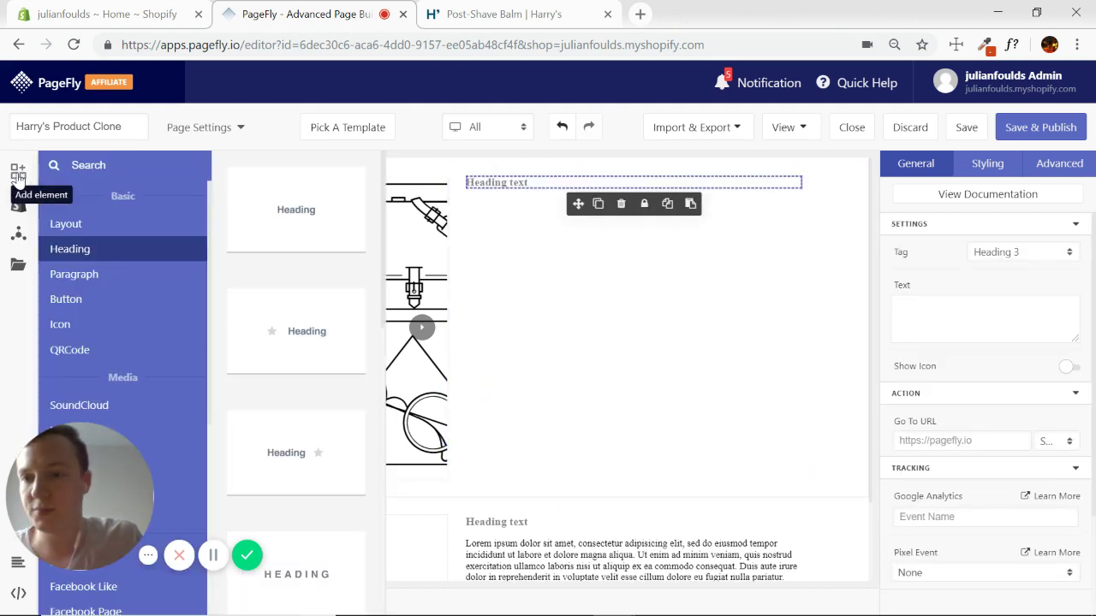
pyautogui.moveTo(101, 276)
pyautogui.moveTo(299, 208); pyautogui.dragTo(490, 210)
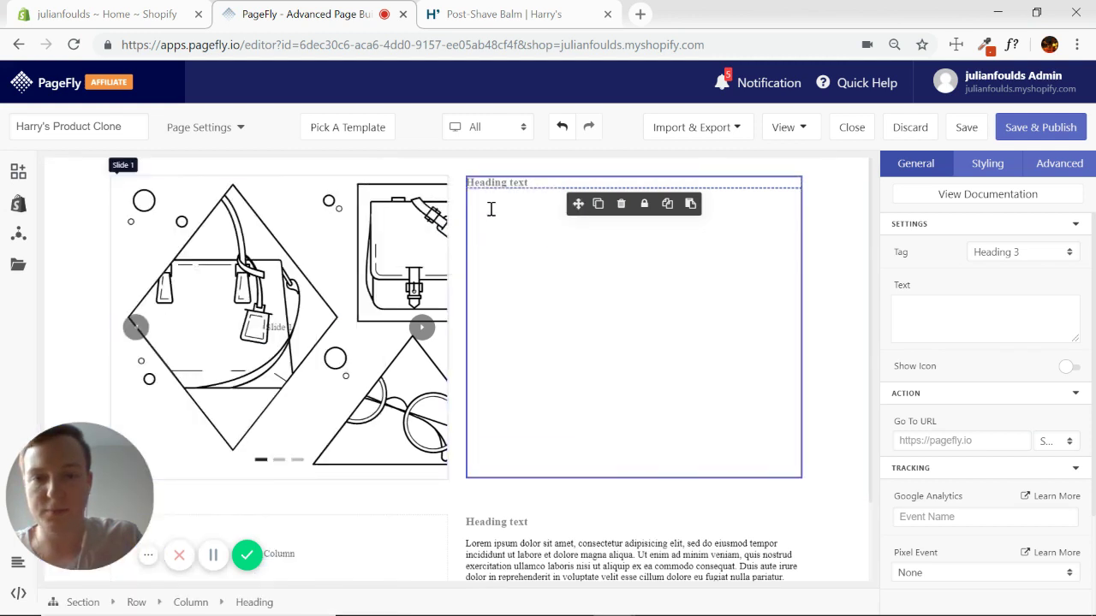
# - Search 'accor' and insert the four-item Accordion below the paragraph
pyautogui.click(18, 172)
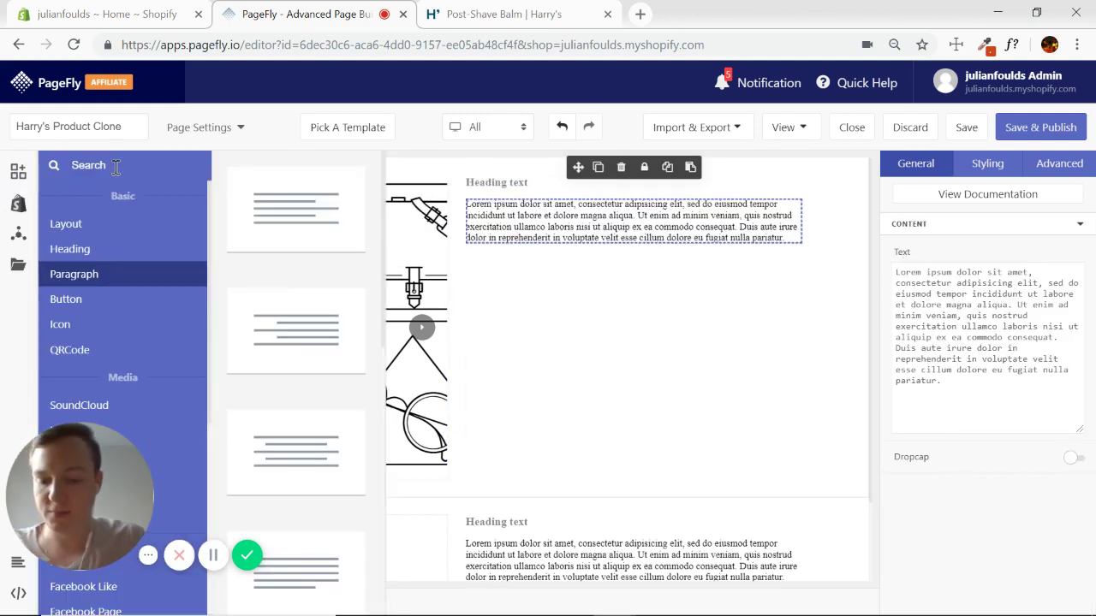
pyautogui.click(115, 165)
pyautogui.write('accorid')
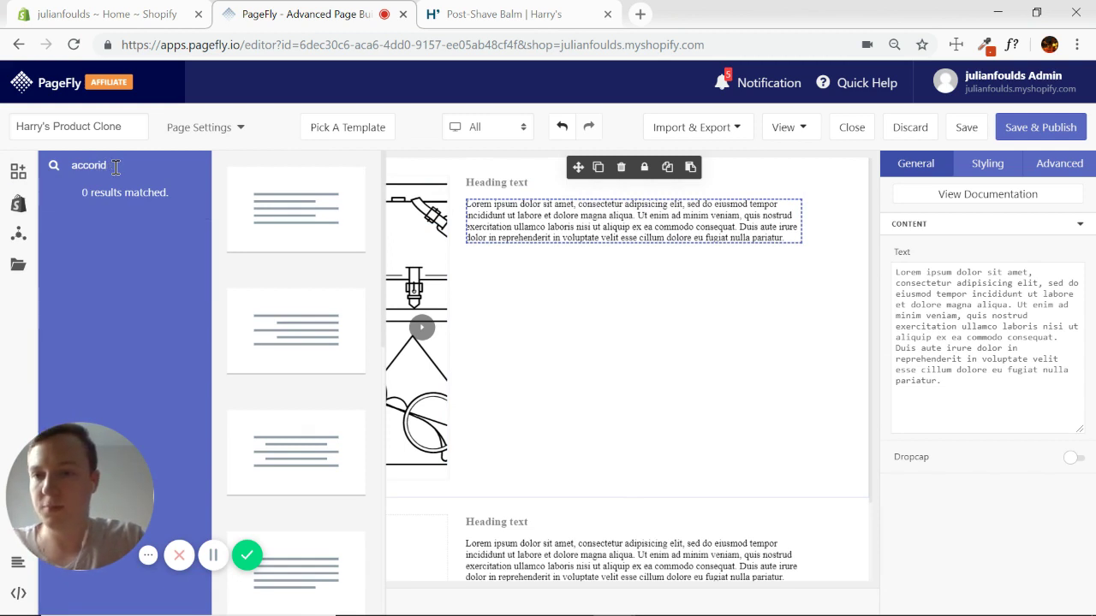
pyautogui.press('BackSpace')
pyautogui.press('BackSpace')
pyautogui.moveTo(81, 248)
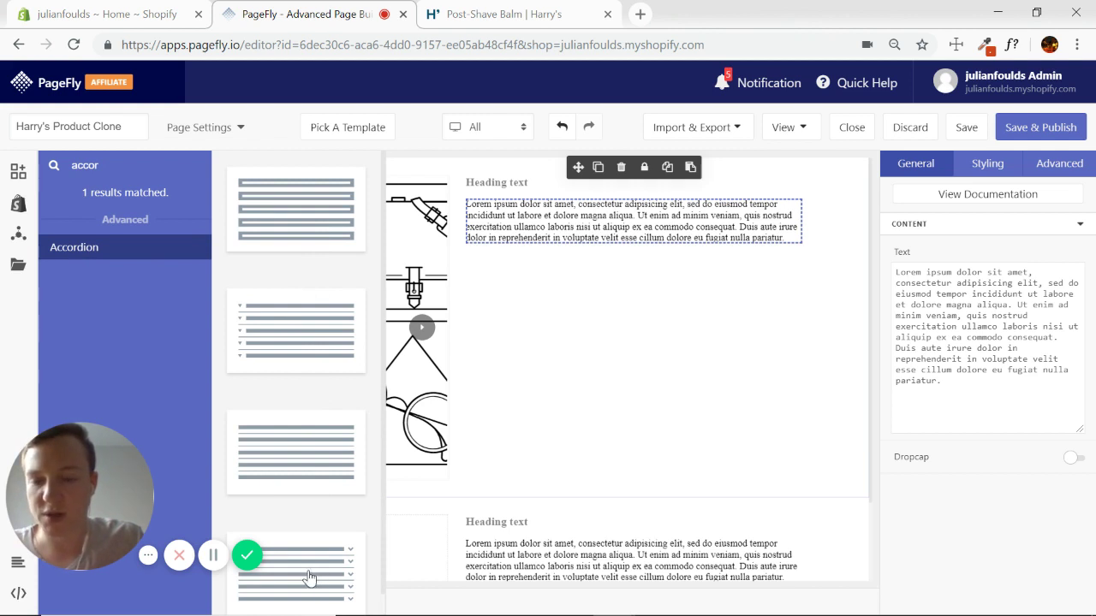
pyautogui.moveTo(299, 580); pyautogui.dragTo(571, 328)
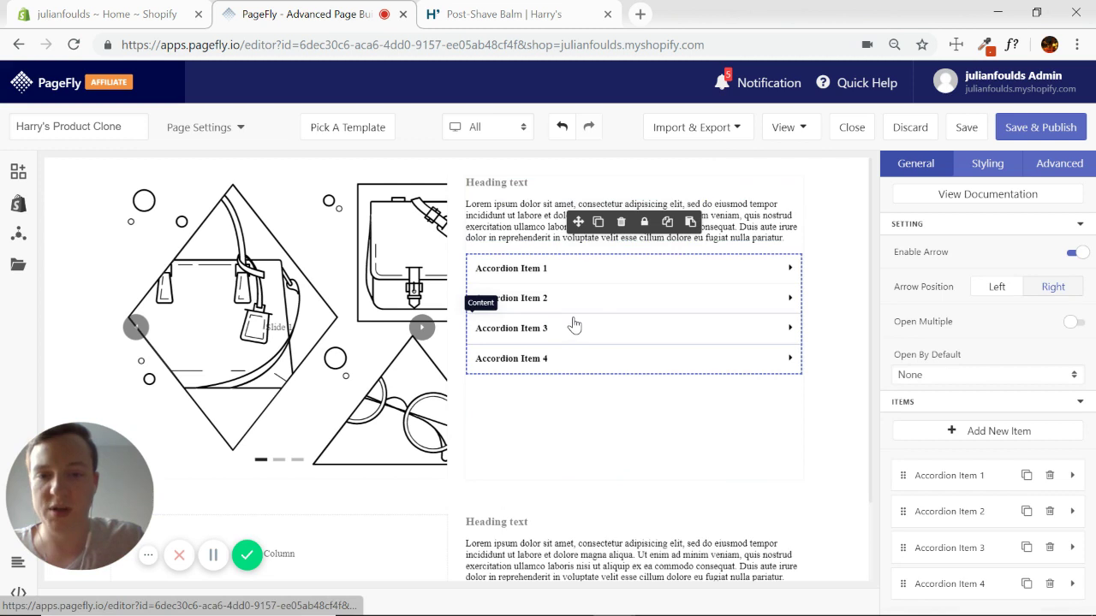
# - Add a Layout block under the accordion and drop the solid default button into it
pyautogui.moveTo(17, 175)
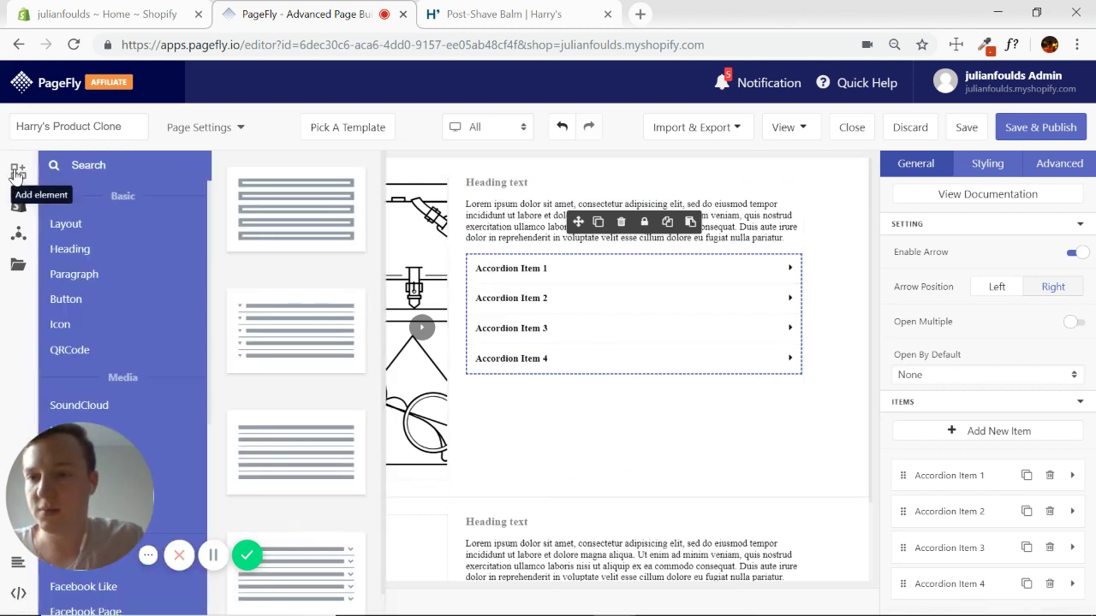
pyautogui.click(63, 223)
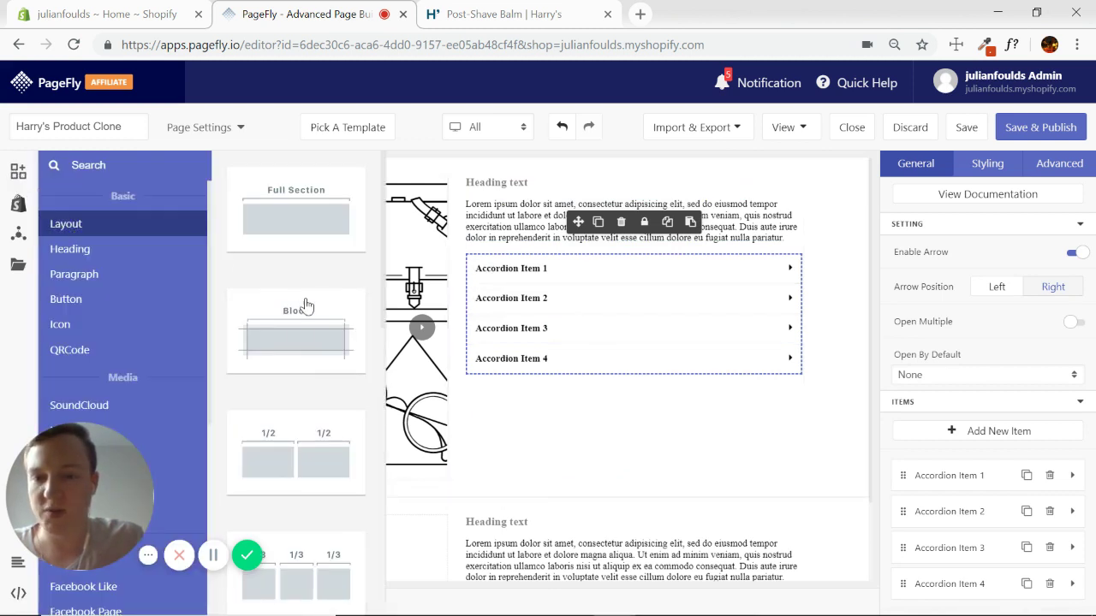
pyautogui.moveTo(280, 349); pyautogui.dragTo(599, 403)
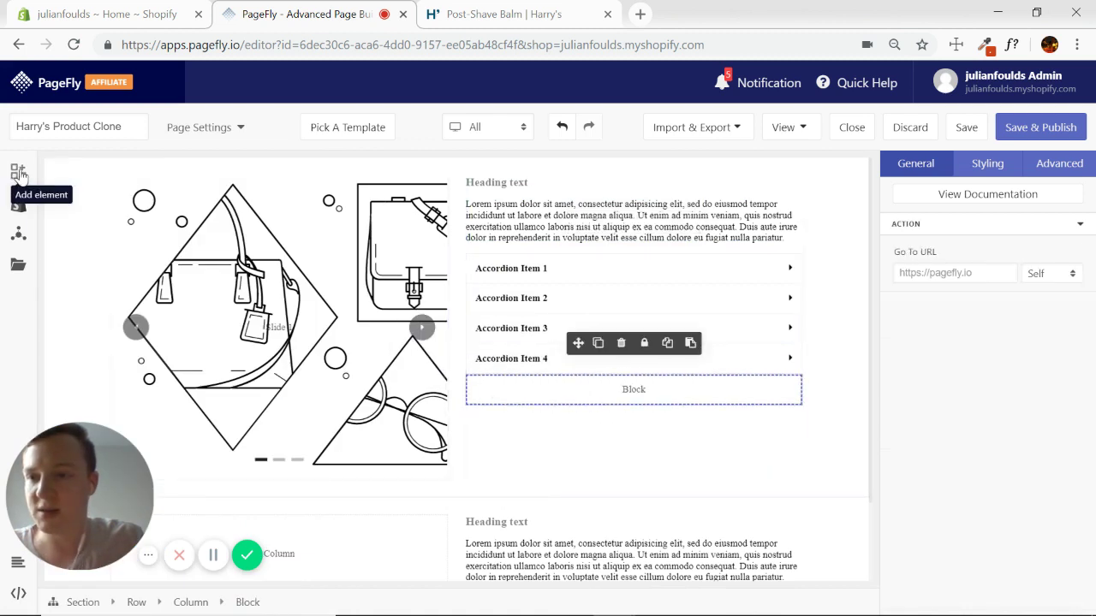
pyautogui.moveTo(19, 175)
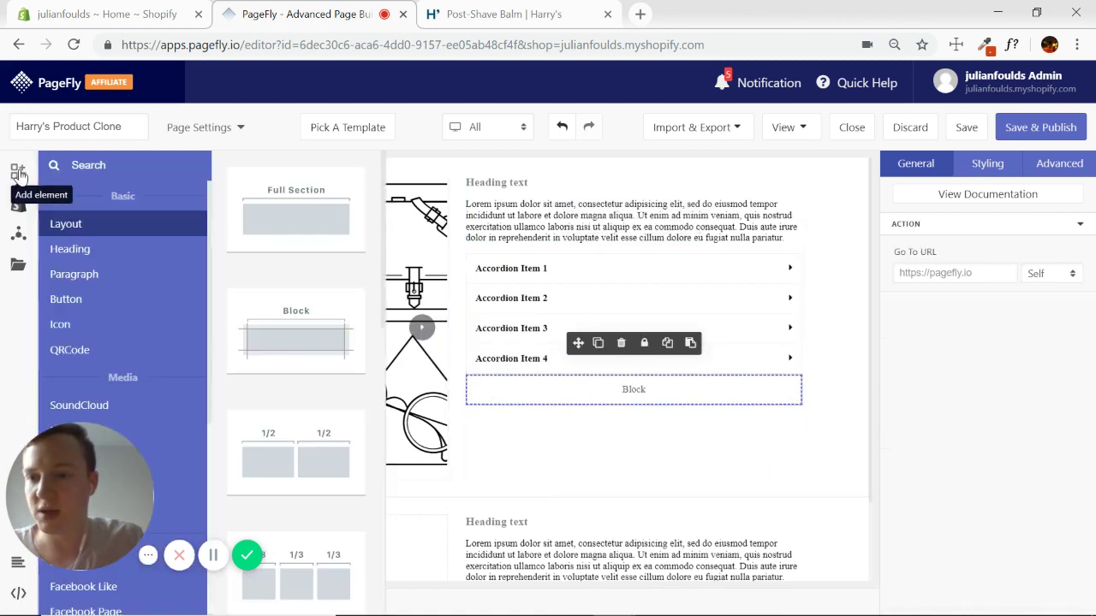
pyautogui.click(92, 308)
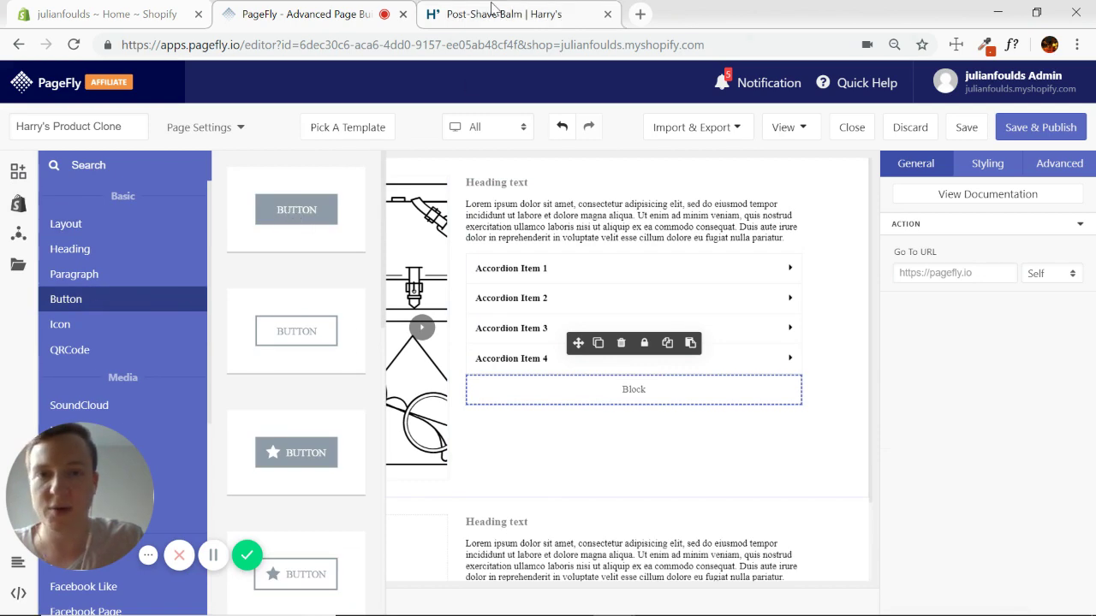
pyautogui.click(490, 14)
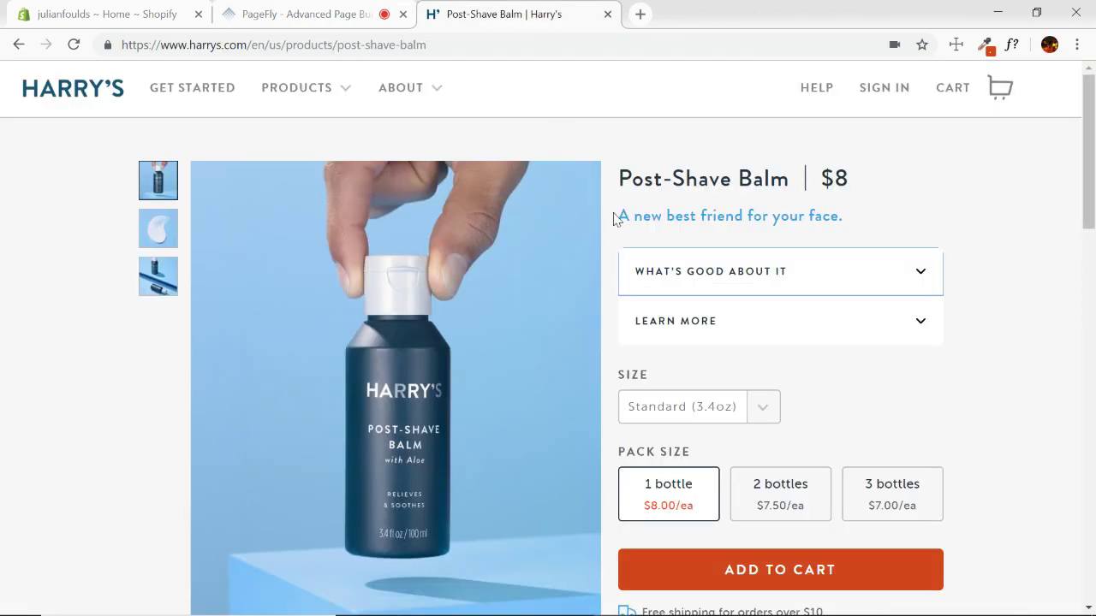
pyautogui.click(285, 15)
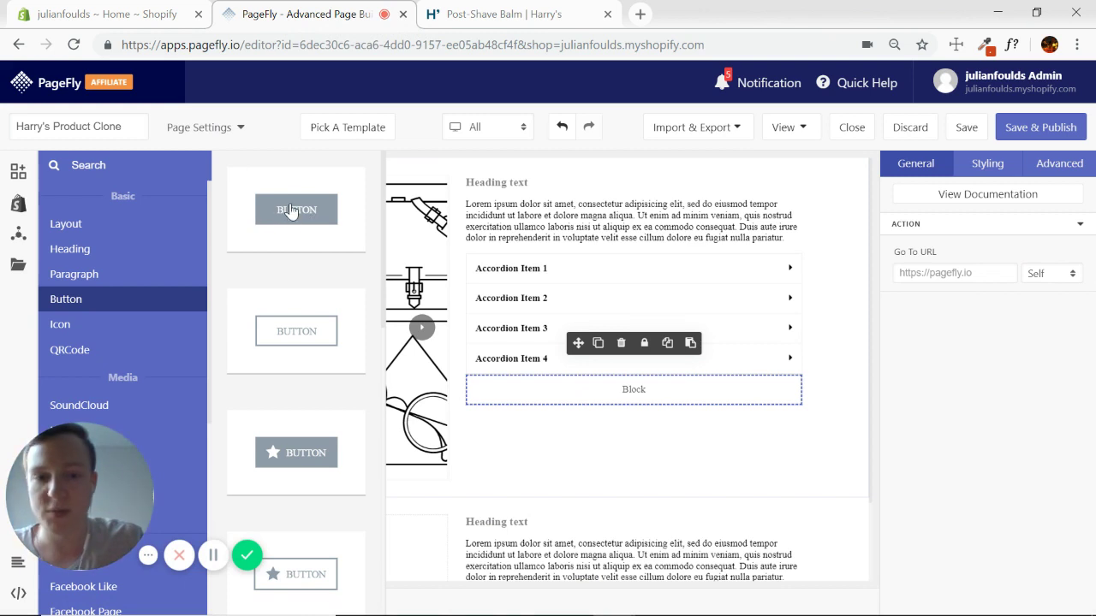
pyautogui.moveTo(291, 212); pyautogui.dragTo(630, 393)
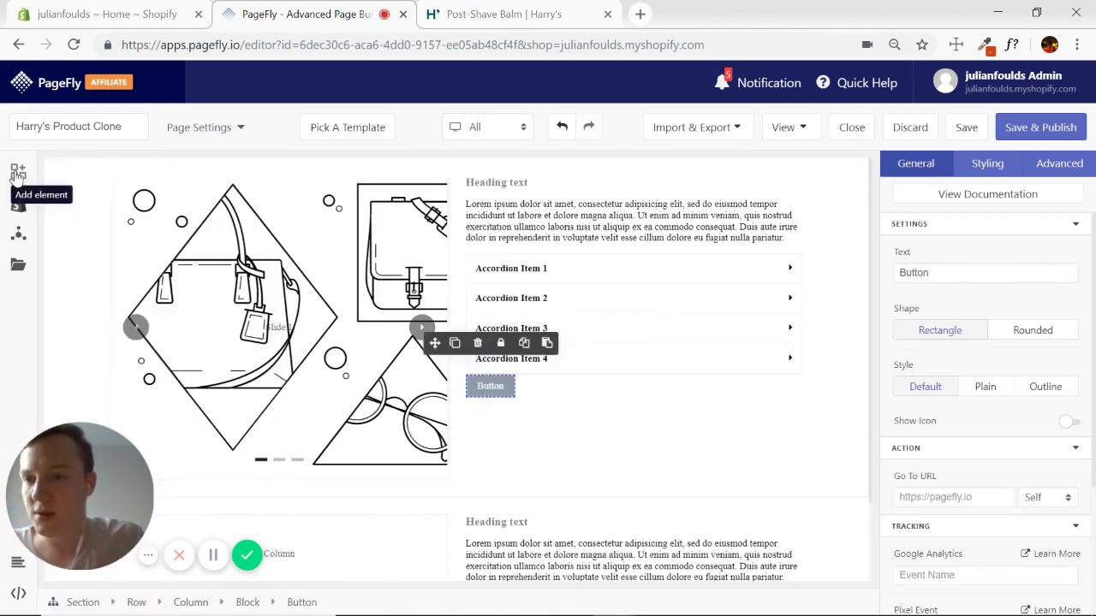
# - Add an empty Layout block below the button
pyautogui.click(17, 172)
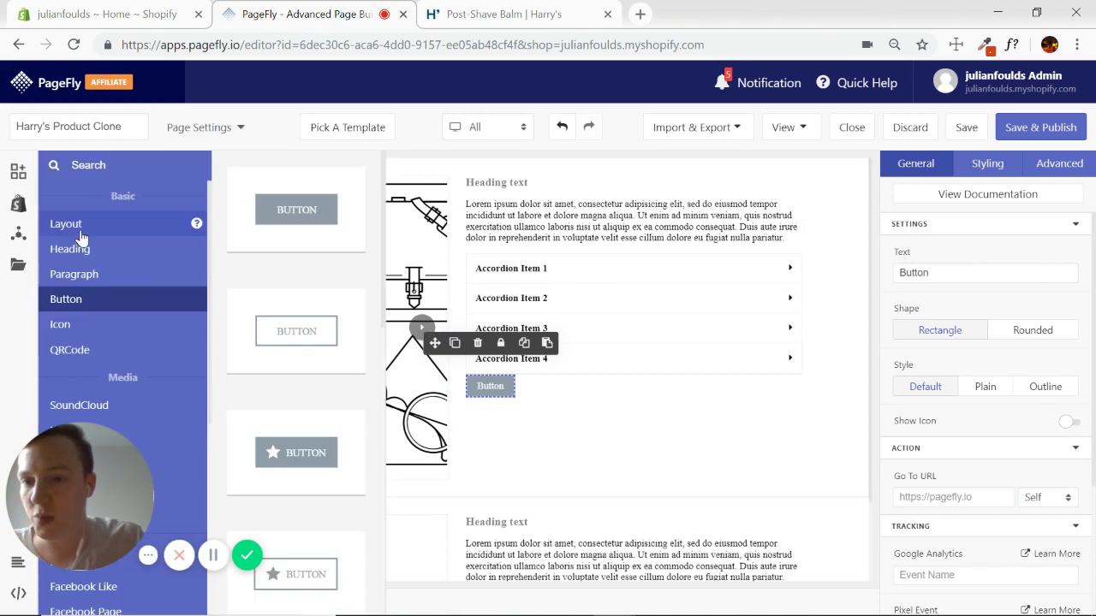
pyautogui.click(66, 224)
pyautogui.moveTo(311, 333); pyautogui.dragTo(547, 432)
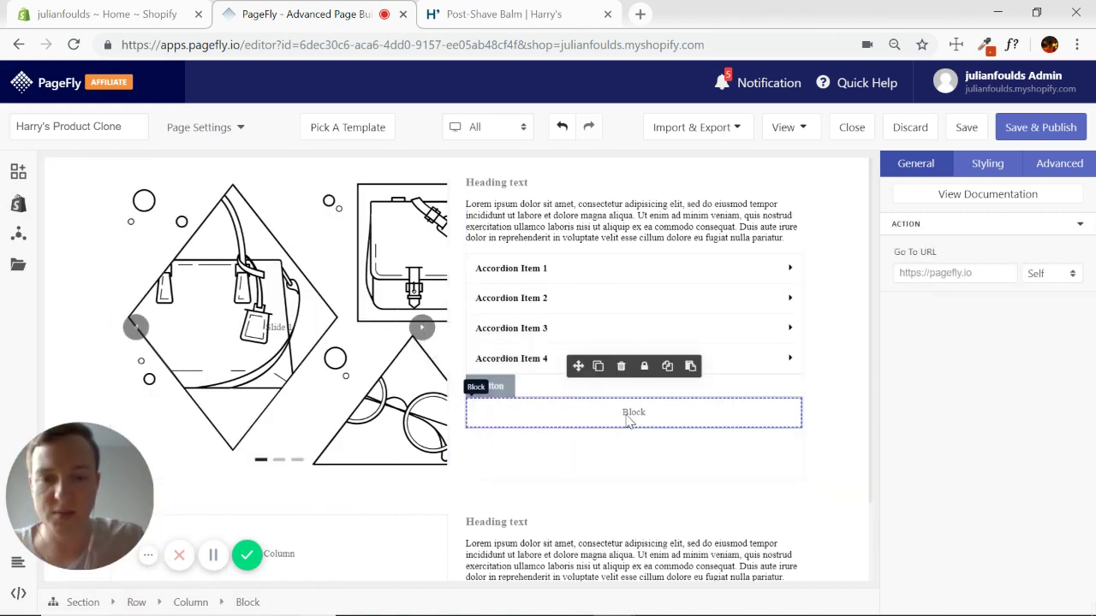
# - Place the first star icon preset in the block below the button
pyautogui.click(18, 171)
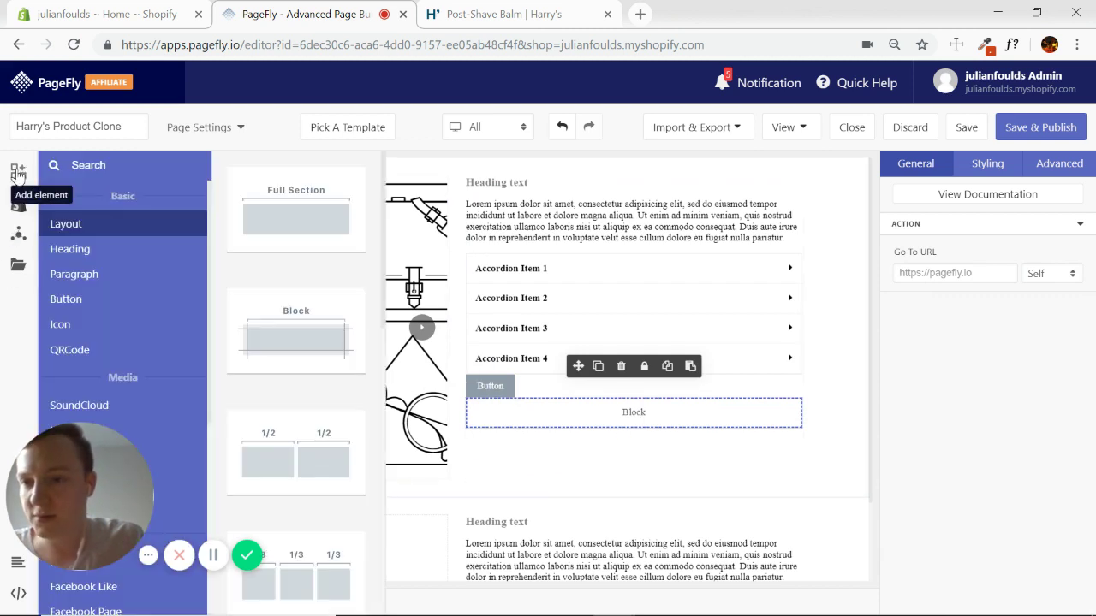
pyautogui.click(76, 326)
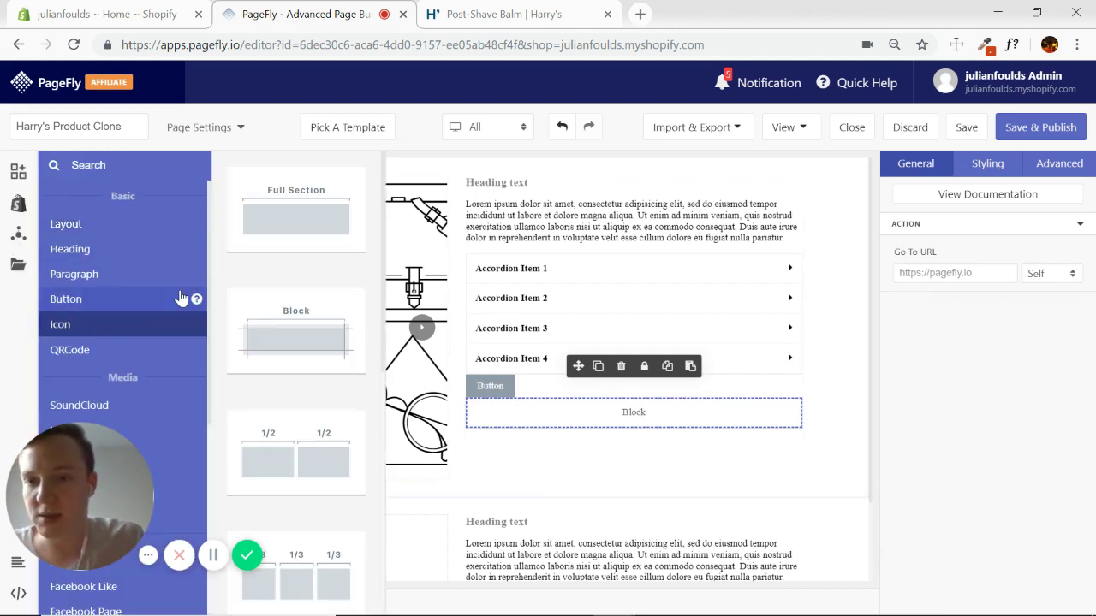
pyautogui.moveTo(301, 214); pyautogui.dragTo(485, 417)
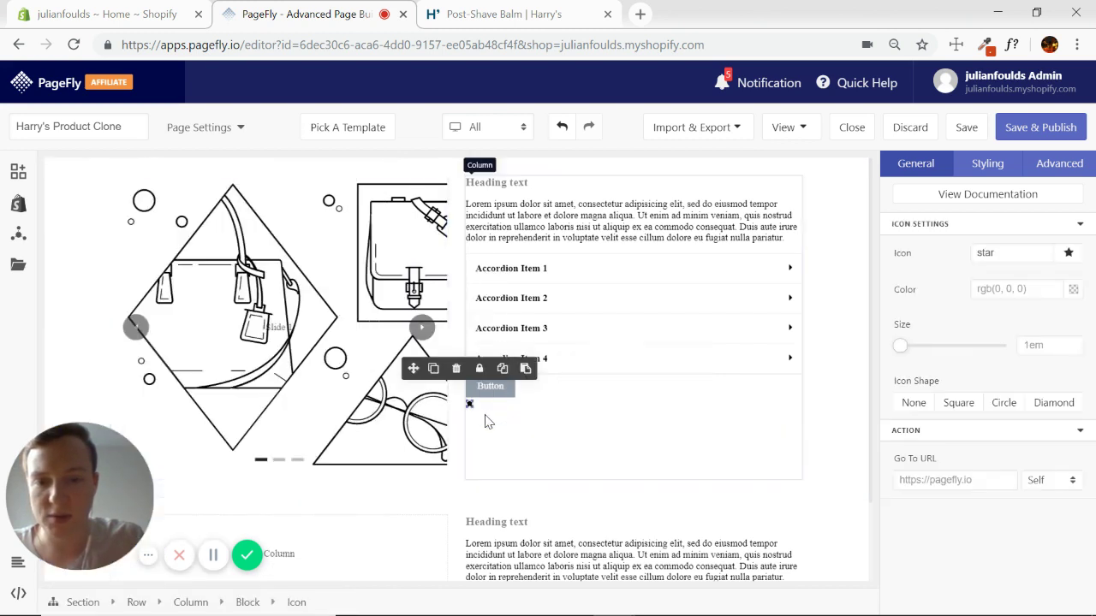
# - Drop the first Lorem ipsum paragraph preset below the star icon
pyautogui.click(19, 173)
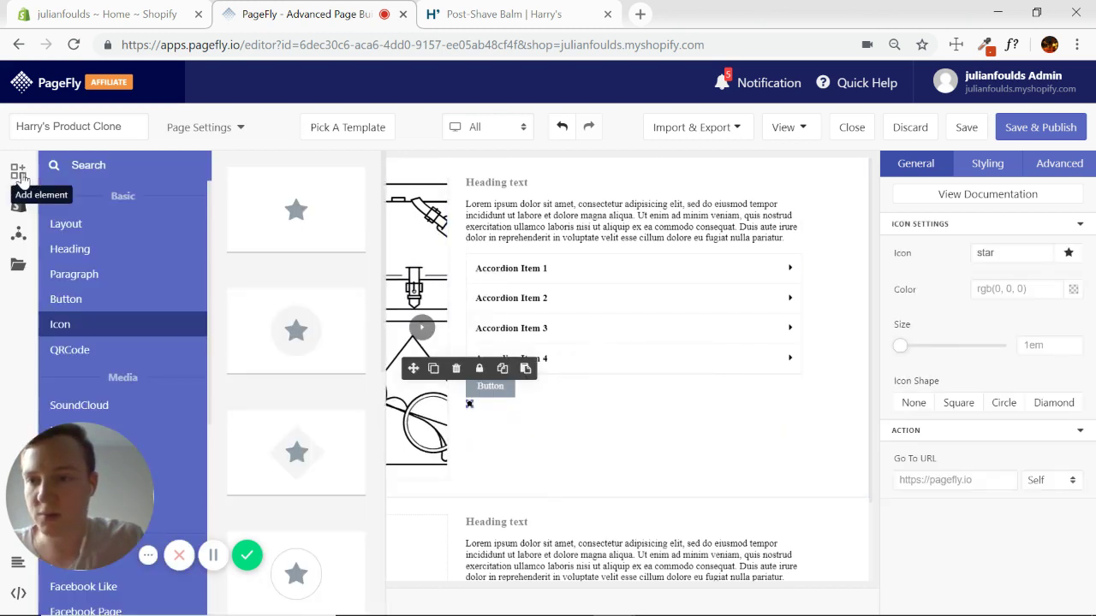
pyautogui.click(79, 275)
pyautogui.moveTo(310, 208); pyautogui.dragTo(508, 412)
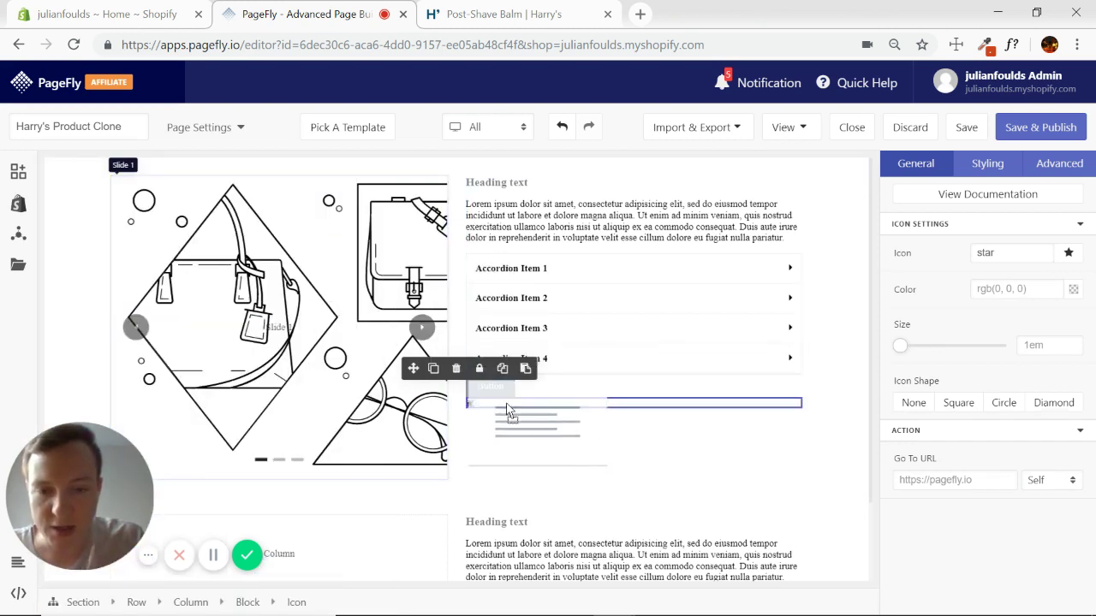
pyautogui.moveTo(506, 410); pyautogui.dragTo(507, 410)
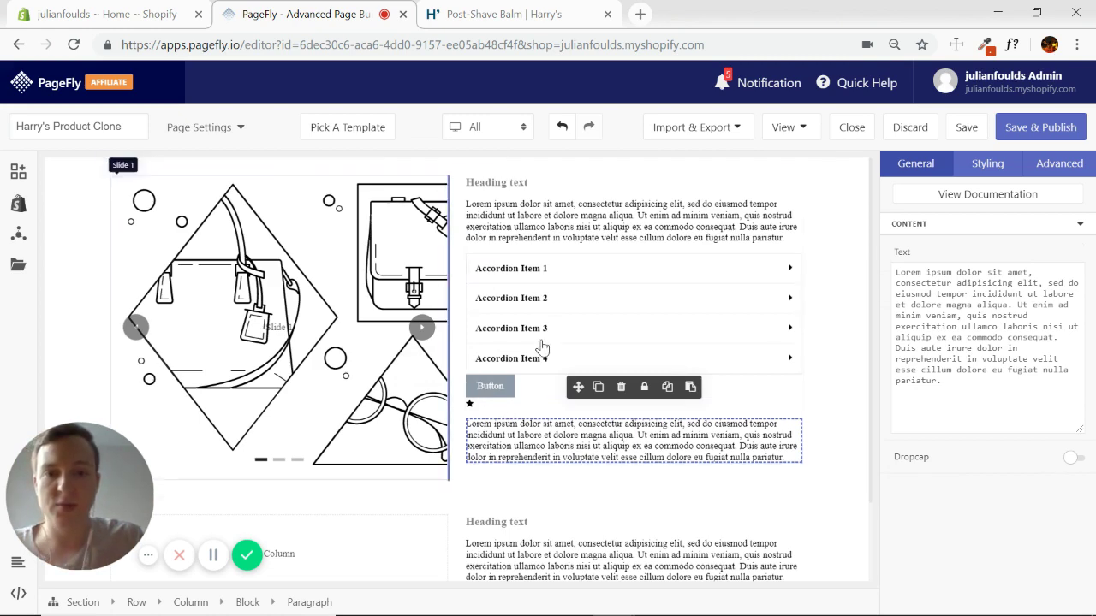
# - Delete Accordion Item 4 and Item 3, leaving Items 1 and 2
pyautogui.click(654, 272)
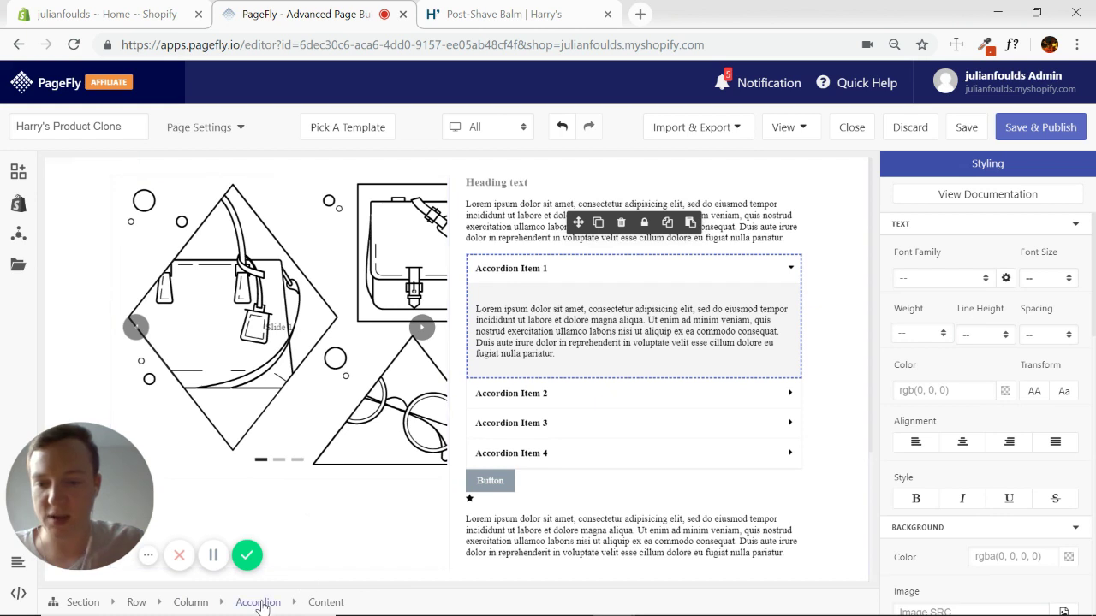
pyautogui.click(258, 603)
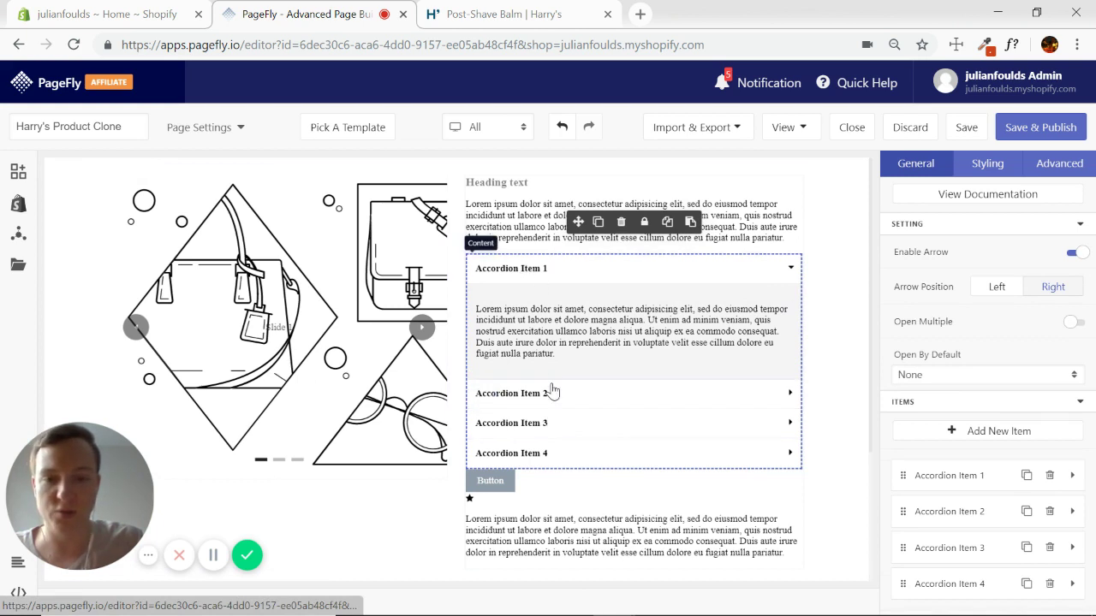
pyautogui.click(1049, 584)
pyautogui.click(1050, 548)
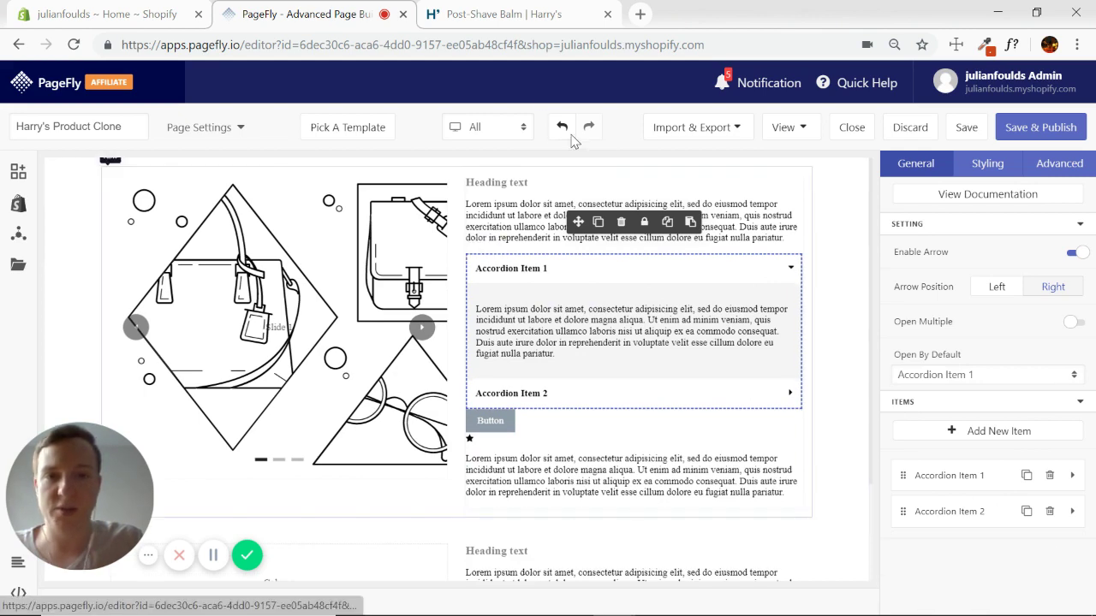
# - Compare with the What's Good About It accordion on Harry's page, then return to PageFly
pyautogui.click(476, 14)
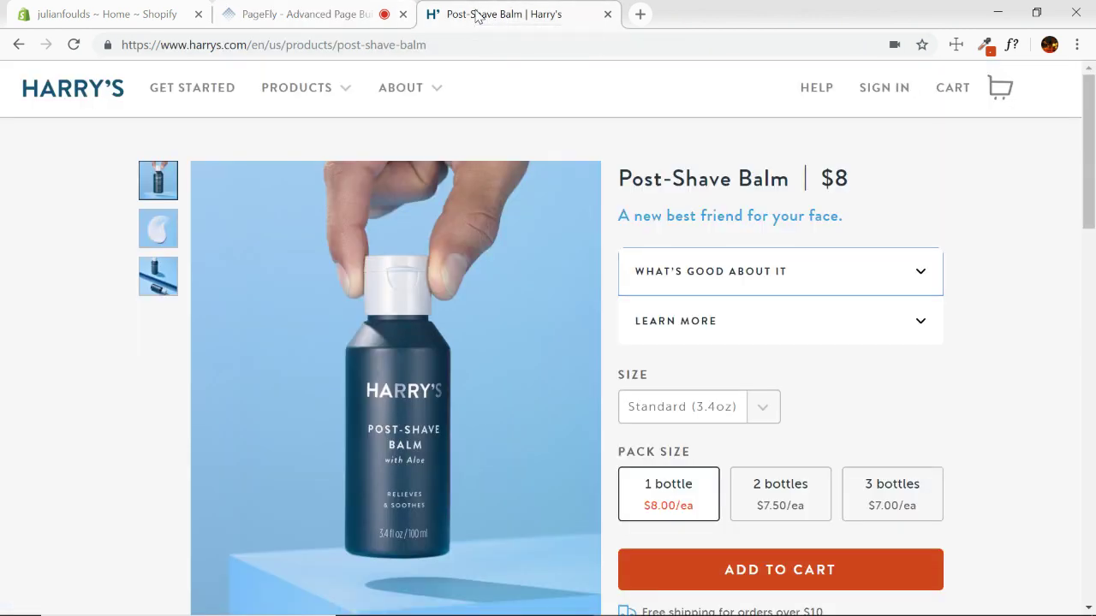
pyautogui.click(921, 279)
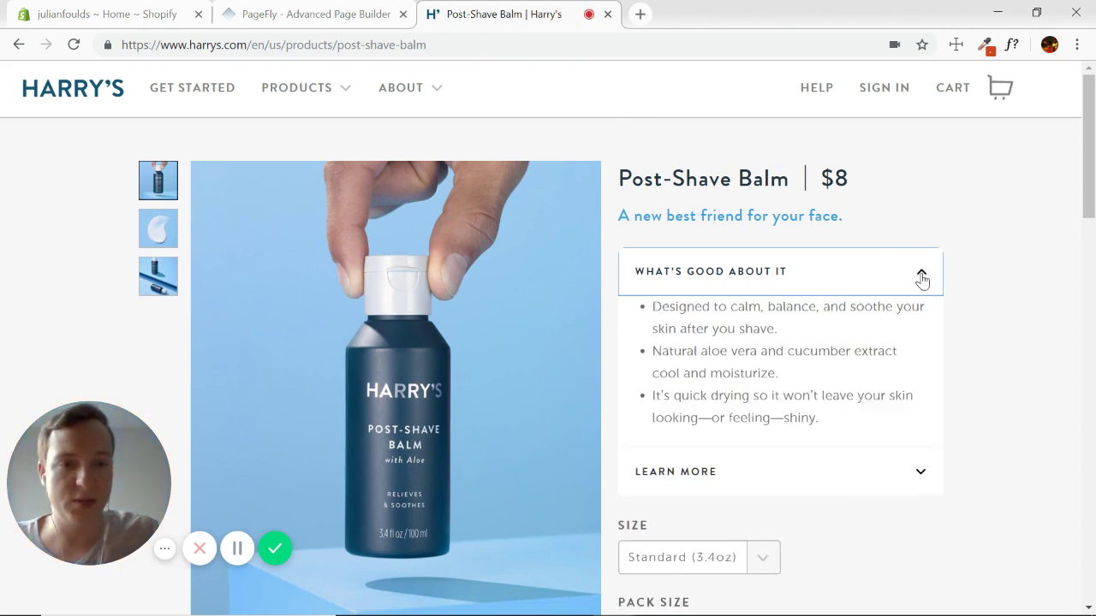
pyautogui.click(920, 275)
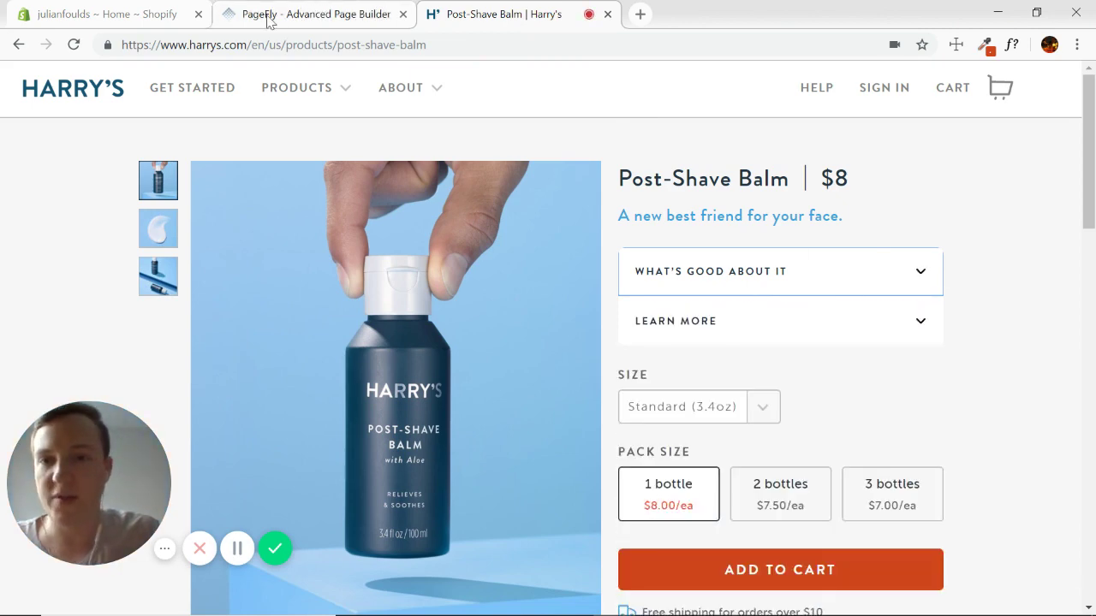
pyautogui.click(323, 14)
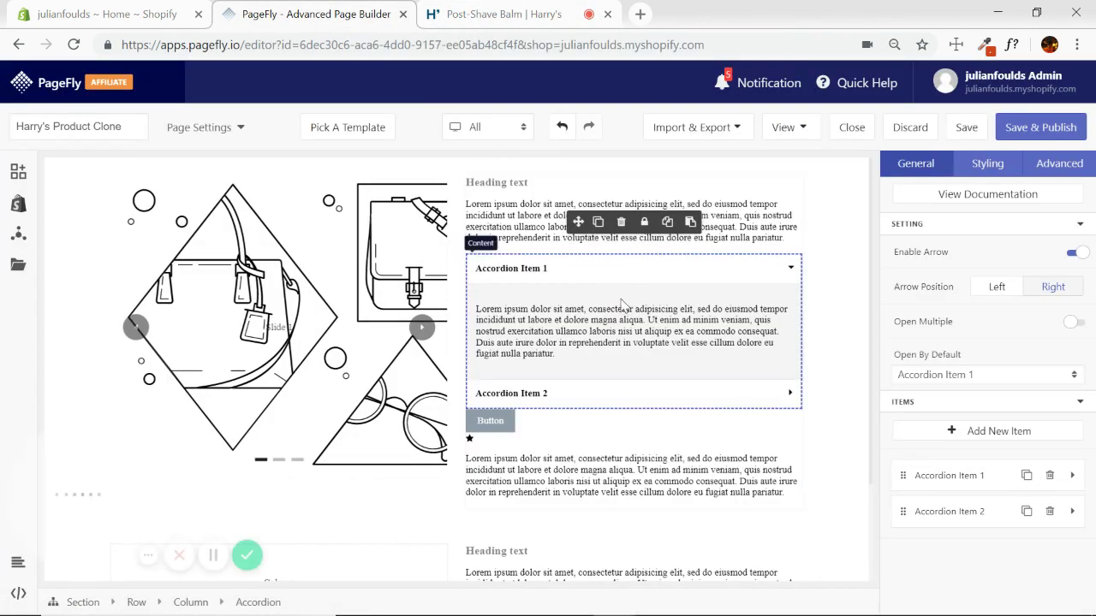
# - Swap Accordion Item 1's paragraph for a four-item bullet list, collapse it, and view Harry's page
pyautogui.click(576, 316)
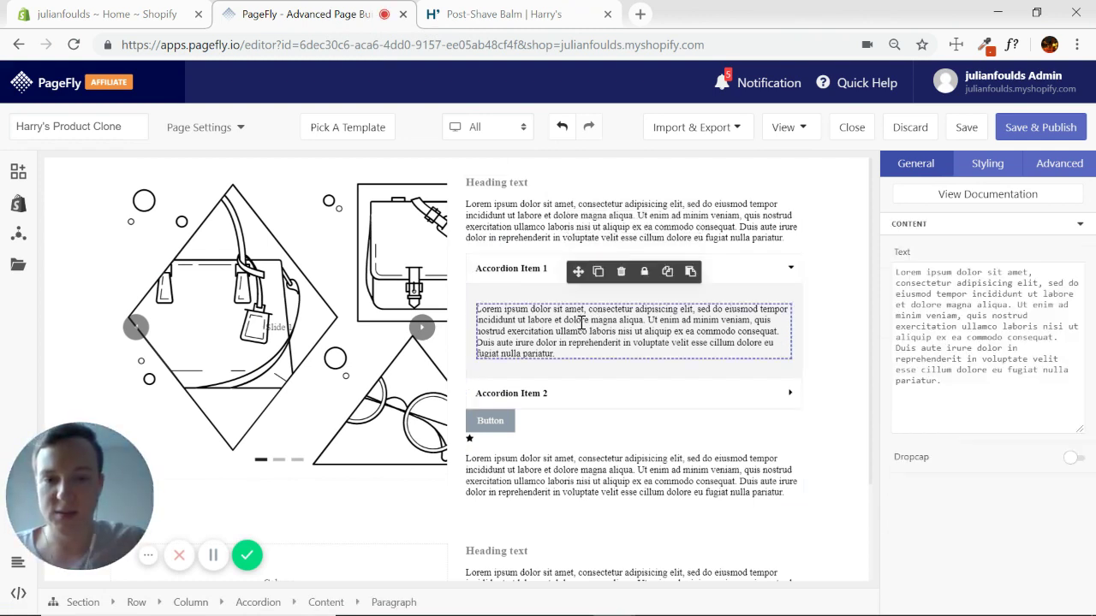
pyautogui.click(621, 272)
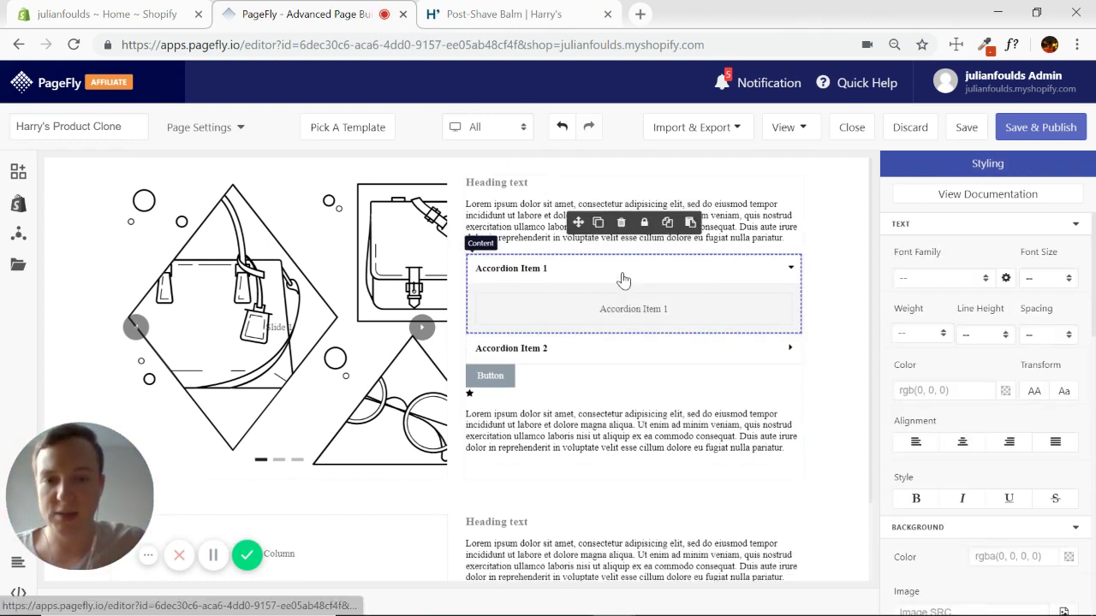
pyautogui.click(18, 174)
pyautogui.write('list')
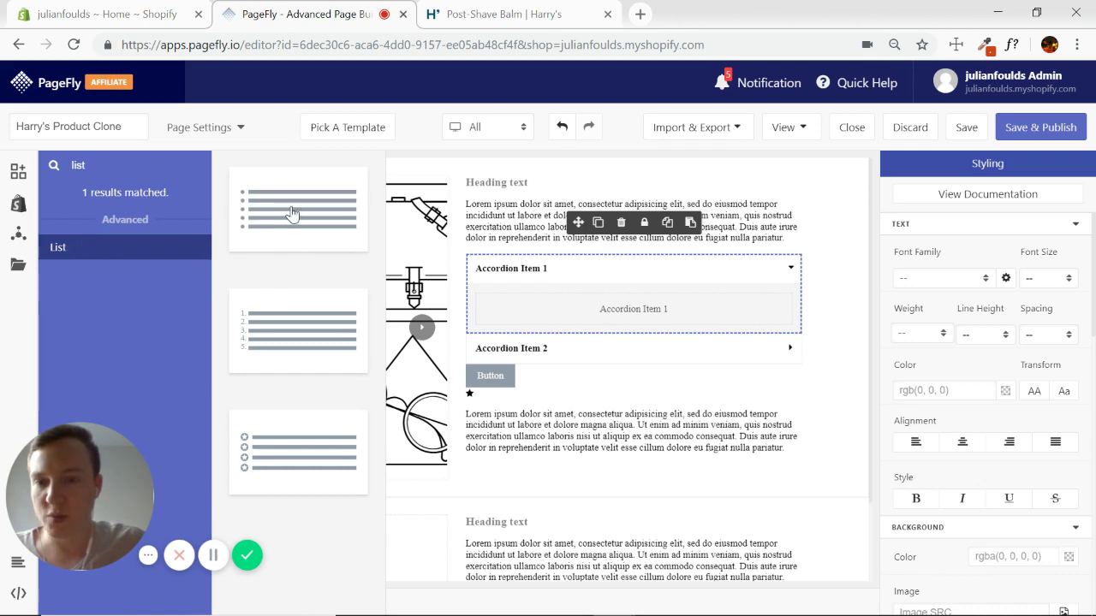
pyautogui.moveTo(283, 208); pyautogui.dragTo(616, 315)
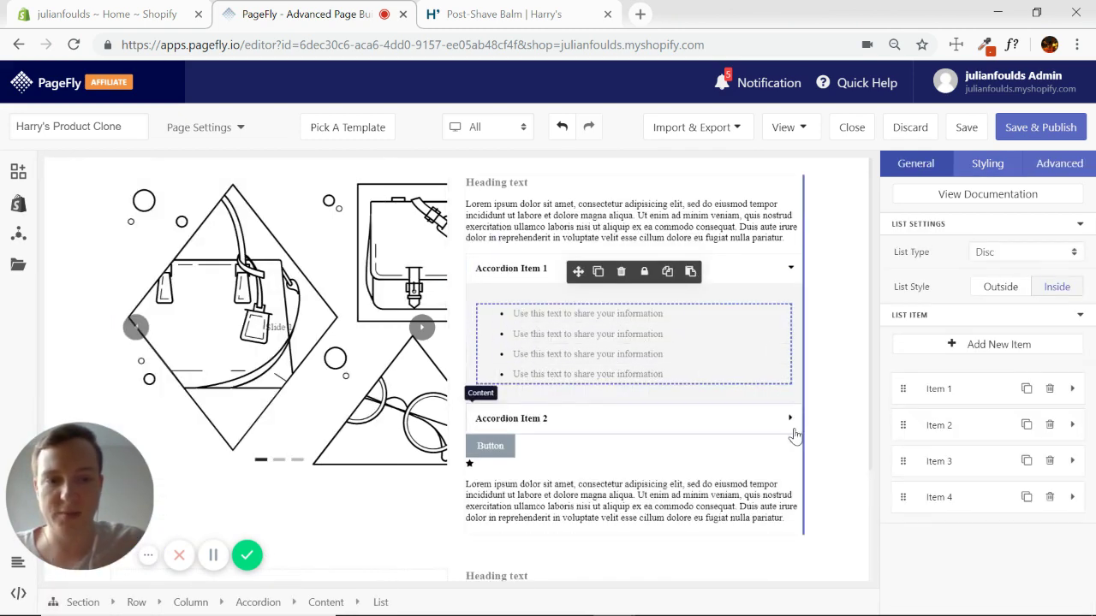
pyautogui.click(791, 272)
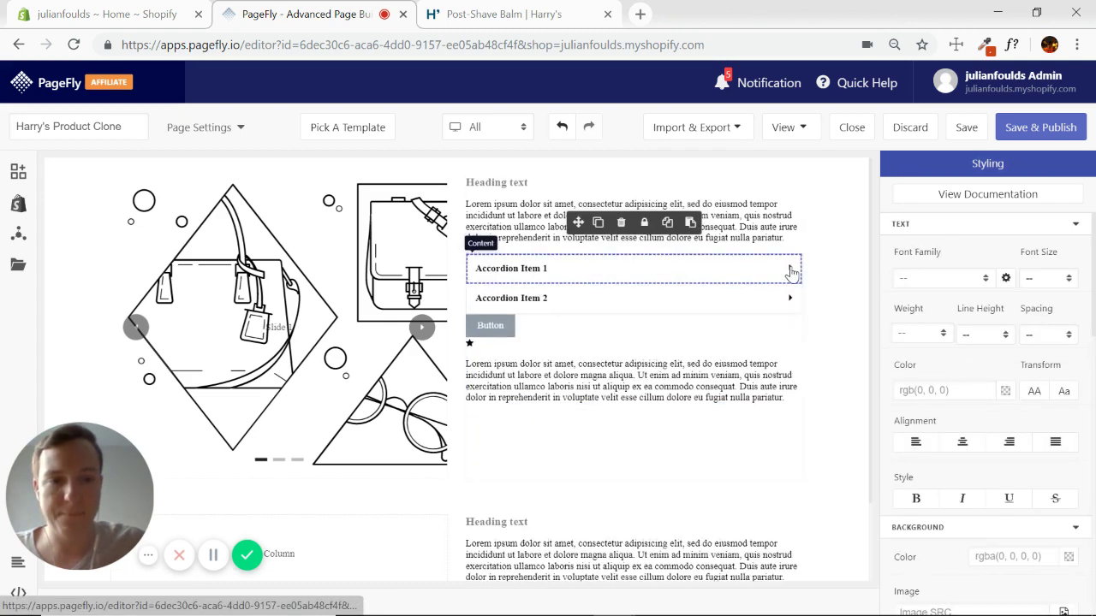
pyautogui.click(561, 17)
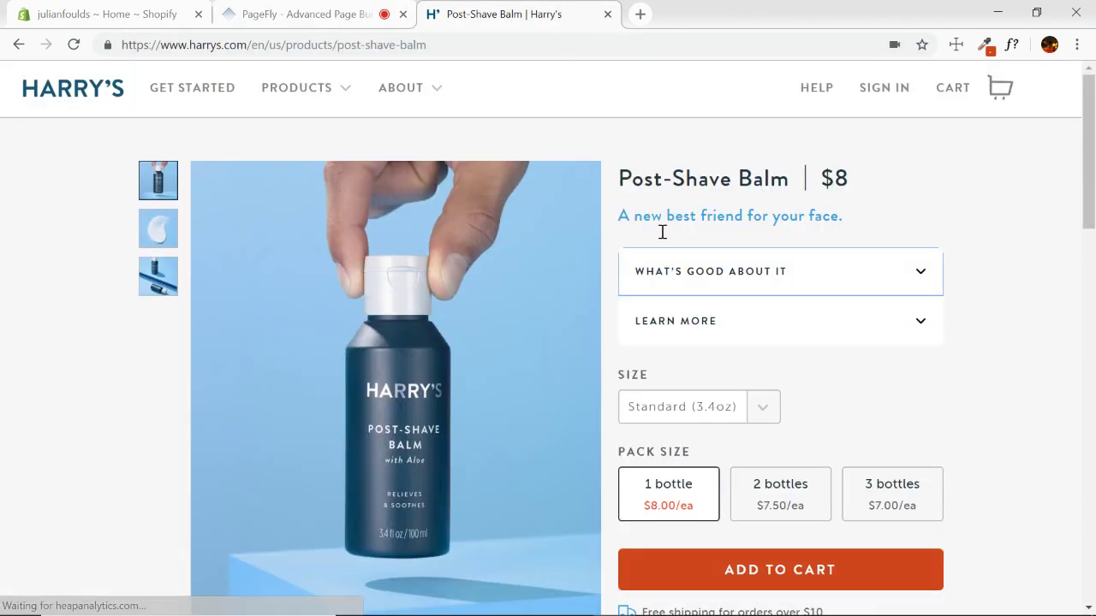
# - Check Harry's What's Good section, then trim Accordion Item 1's list to three items
pyautogui.click(923, 274)
pyautogui.click(334, 14)
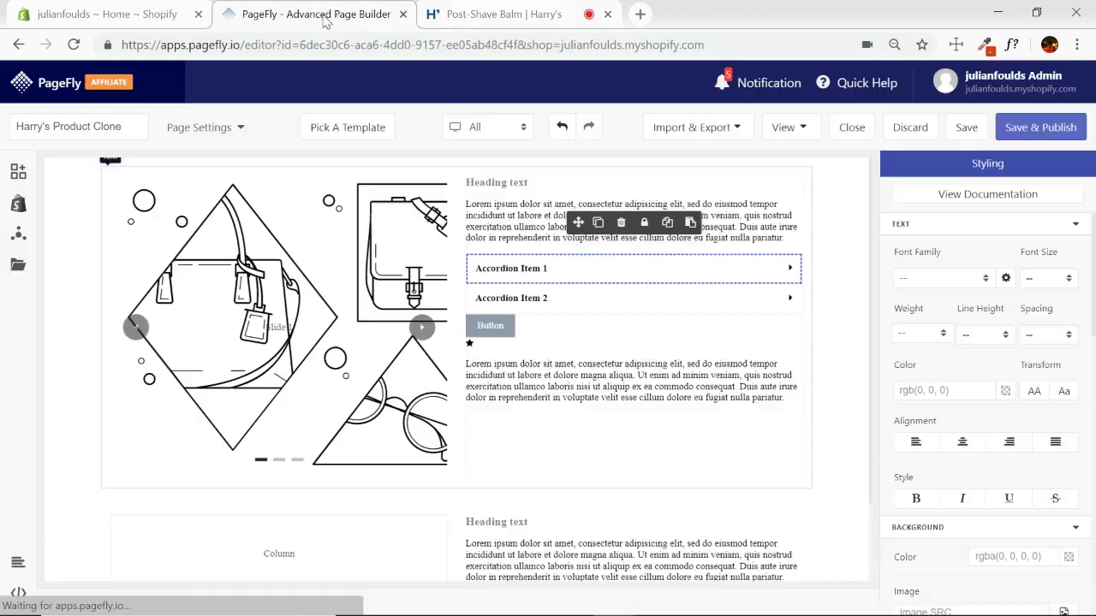
pyautogui.click(789, 271)
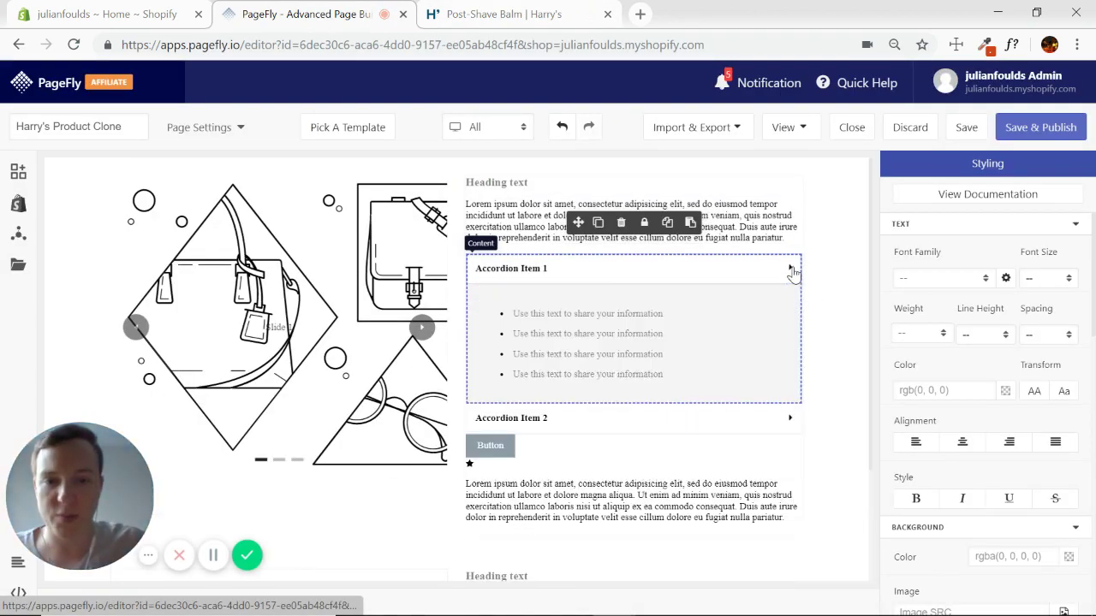
pyautogui.click(550, 374)
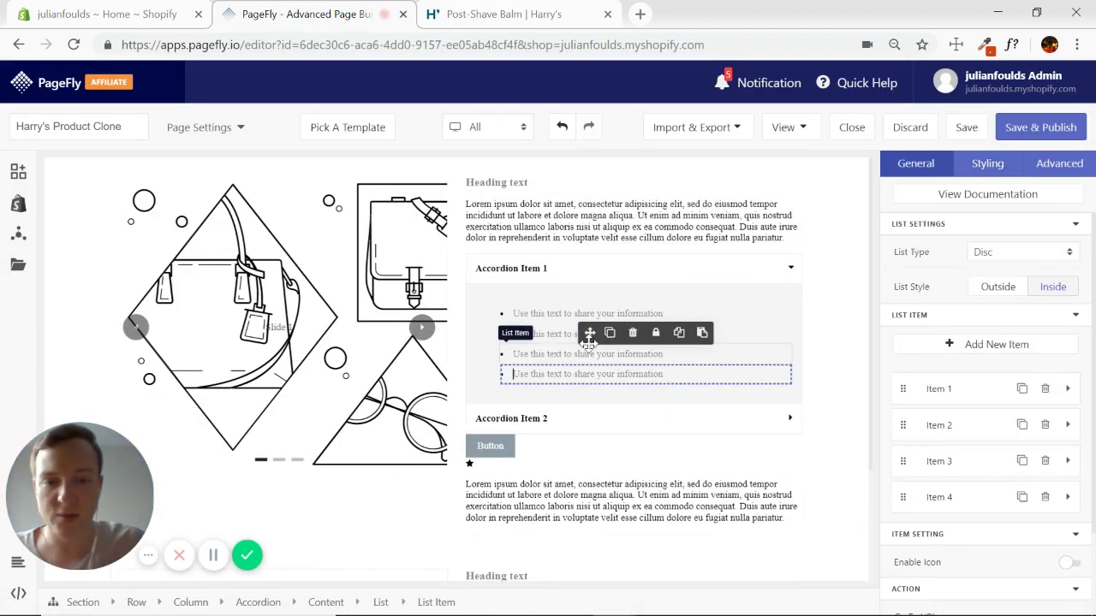
pyautogui.click(633, 337)
pyautogui.click(785, 269)
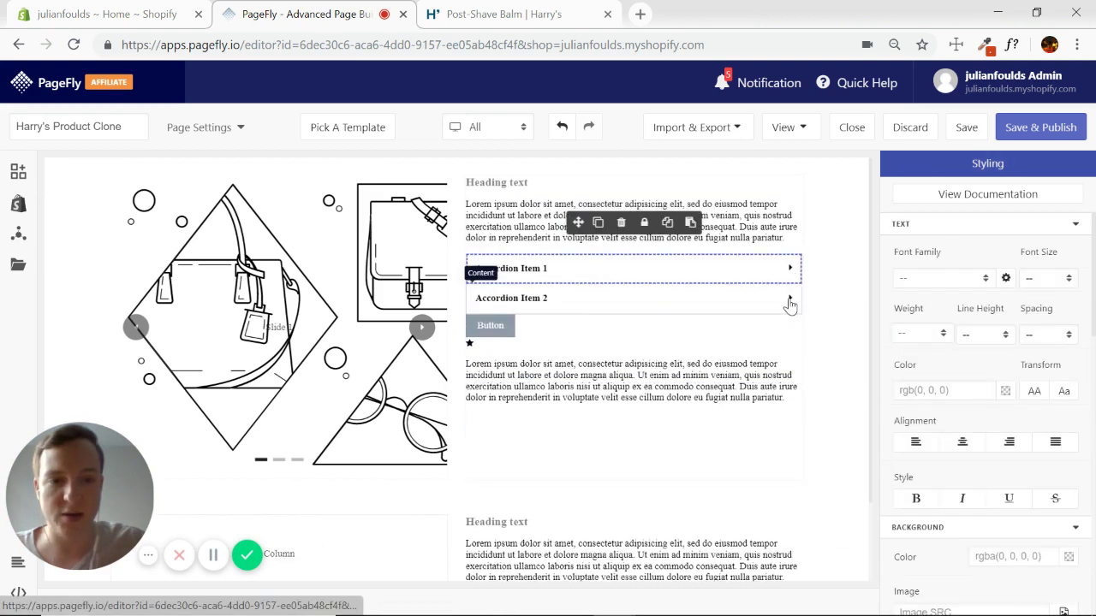
# - Expand Accordion Item 2 and compare it with Harry's Learn More section
pyautogui.click(788, 298)
pyautogui.click(497, 14)
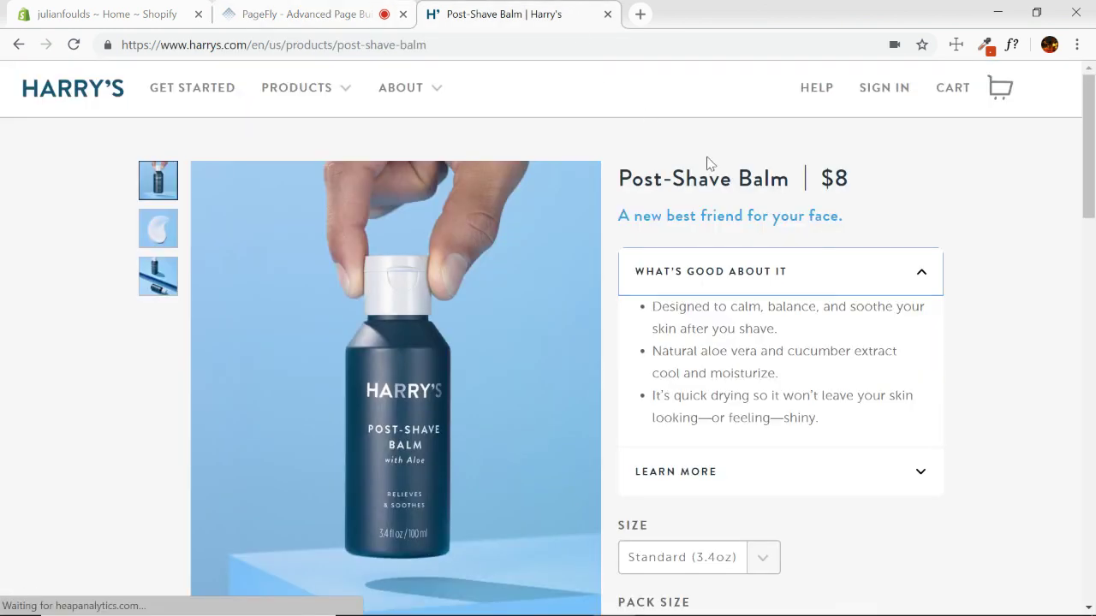
pyautogui.click(924, 276)
pyautogui.click(920, 321)
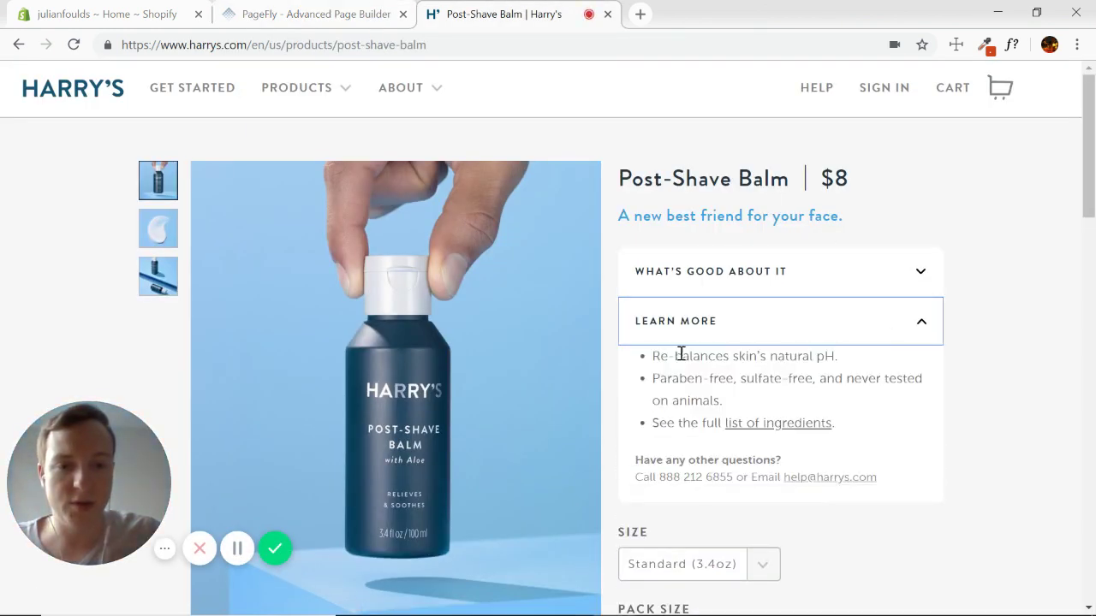
pyautogui.click(314, 14)
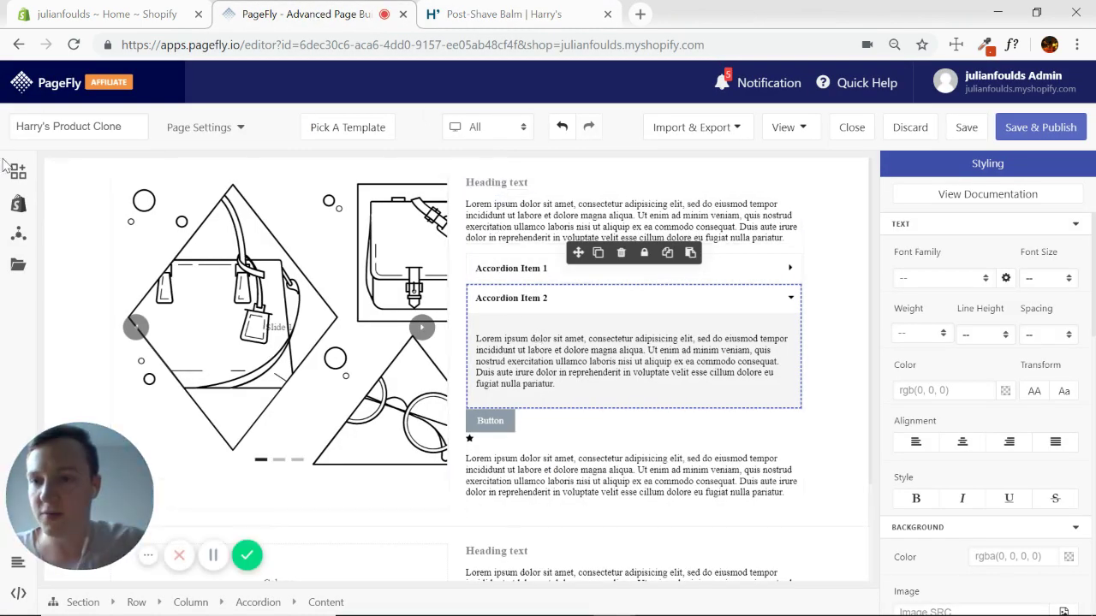
# - Search the element library for 'list' and drag a bullet list into Accordion Item 2
pyautogui.click(18, 172)
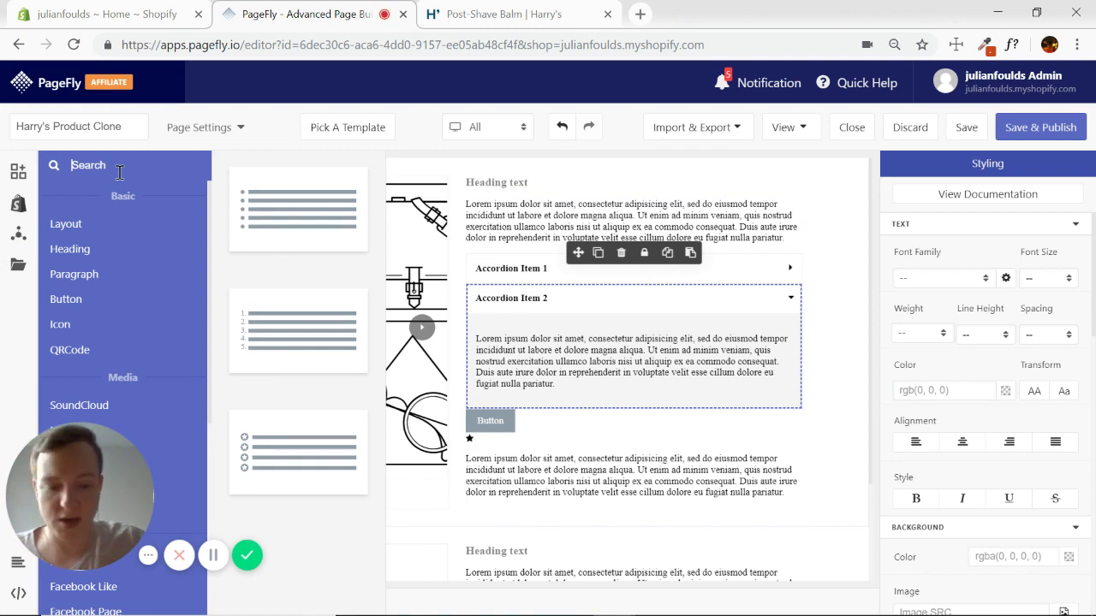
pyautogui.write('list')
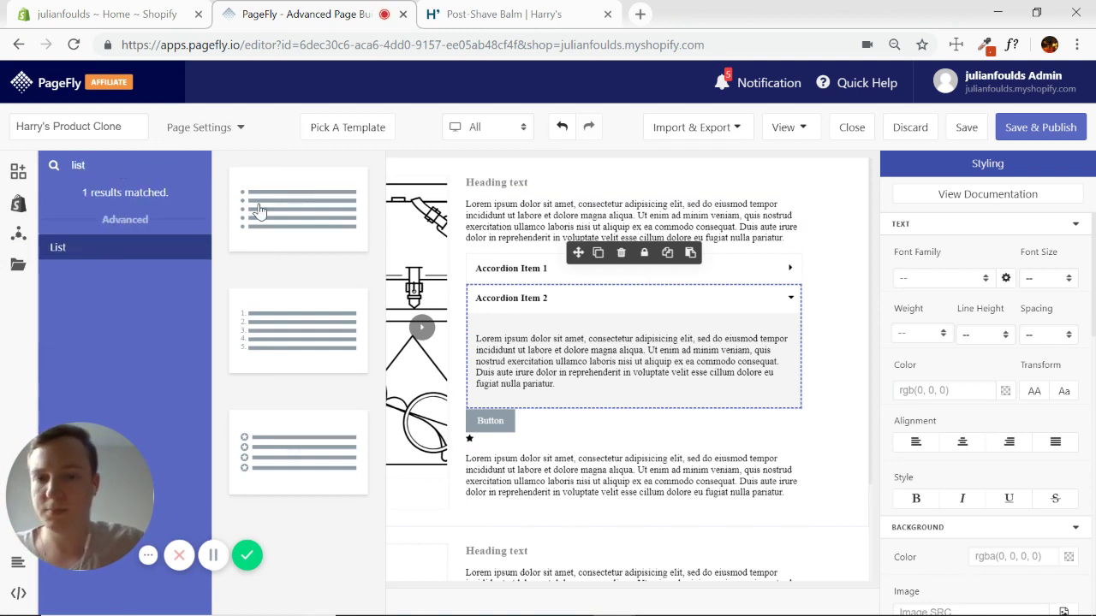
pyautogui.moveTo(259, 210); pyautogui.dragTo(557, 316)
# - Remove Accordion Item 2's original paragraph and the list's fourth item
pyautogui.click(517, 355)
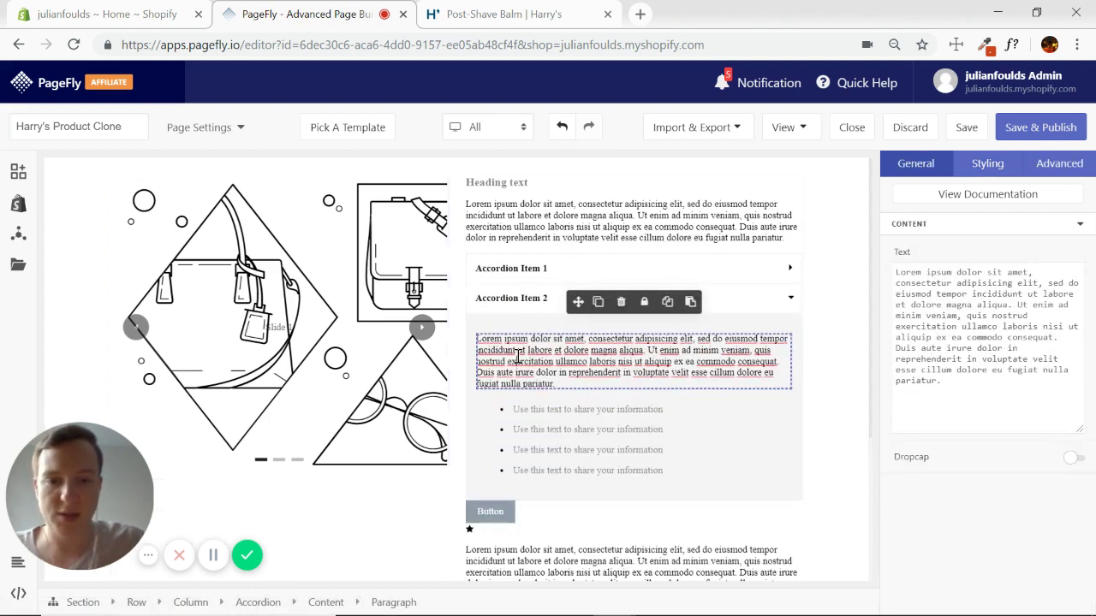
pyautogui.moveTo(578, 302); pyautogui.dragTo(576, 400)
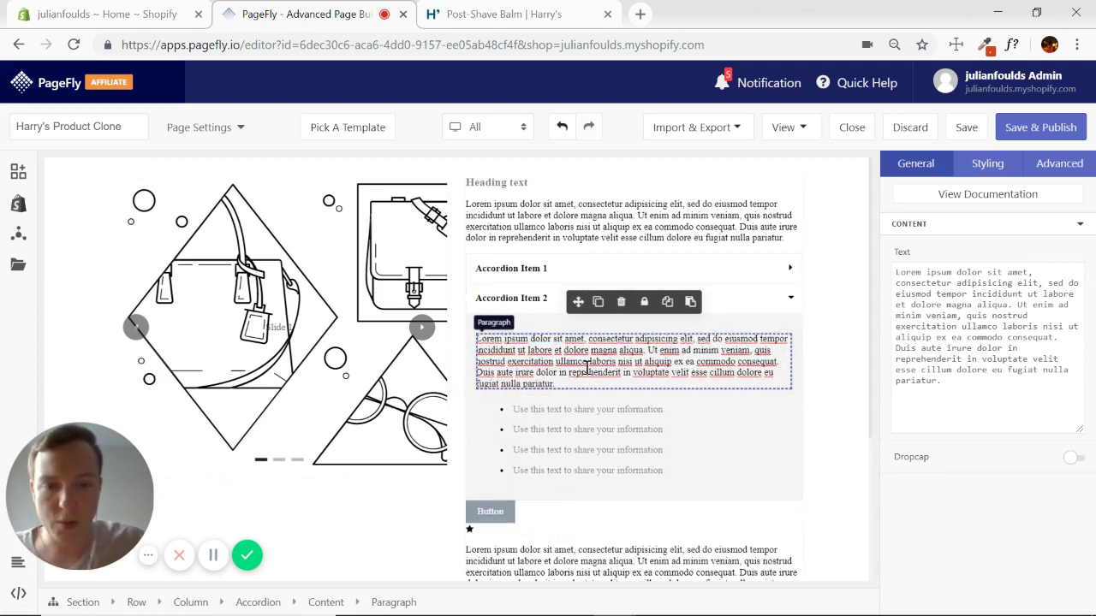
pyautogui.click(620, 303)
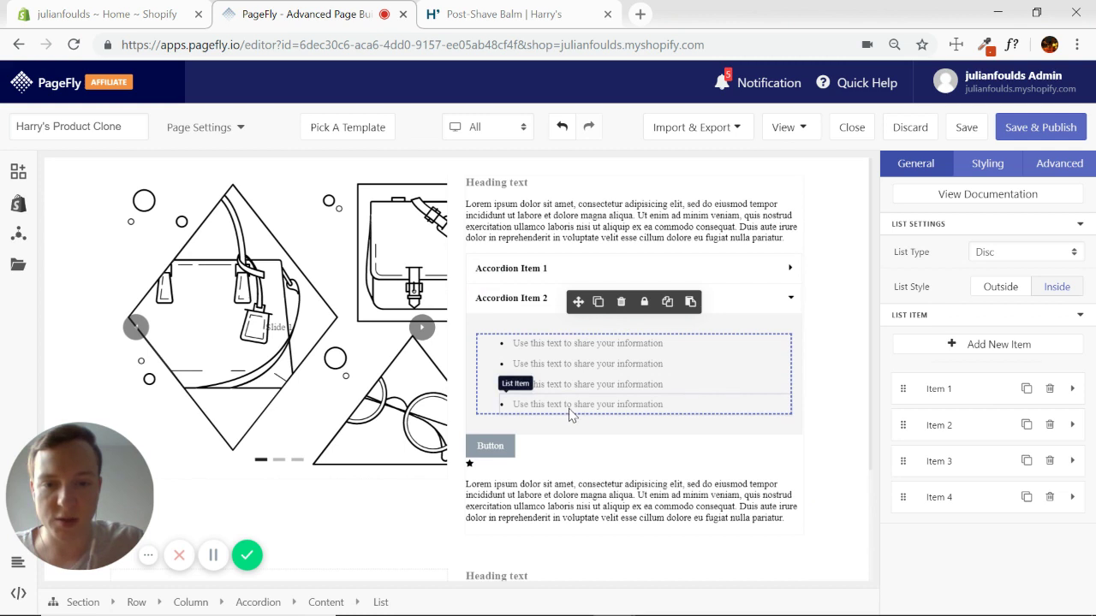
pyautogui.click(571, 413)
pyautogui.click(631, 363)
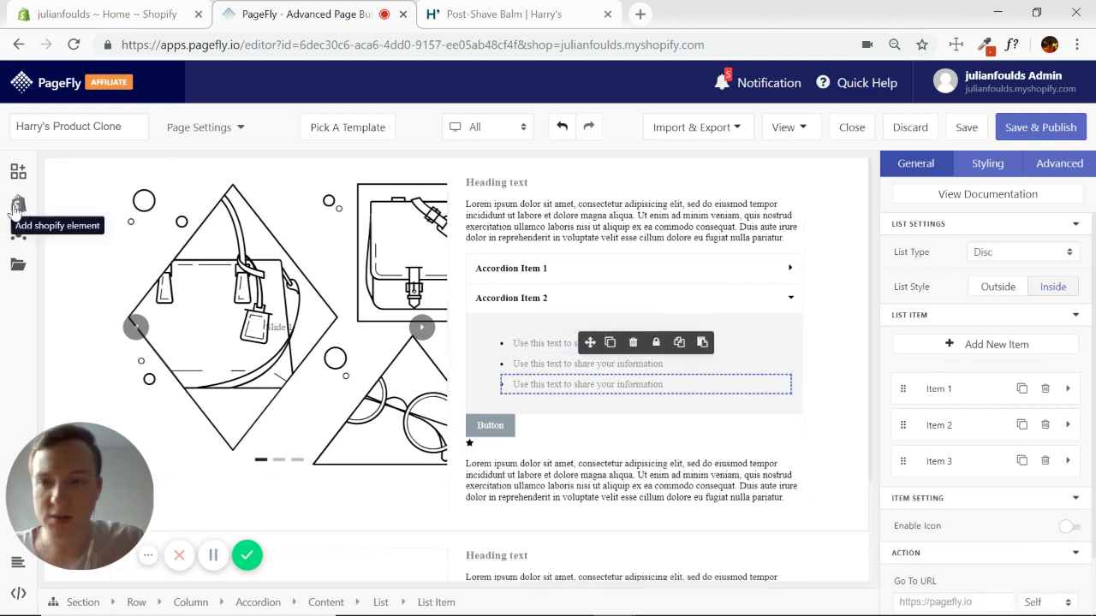
# - Add a paragraph below the list and collapse Accordion Item 2
pyautogui.click(18, 172)
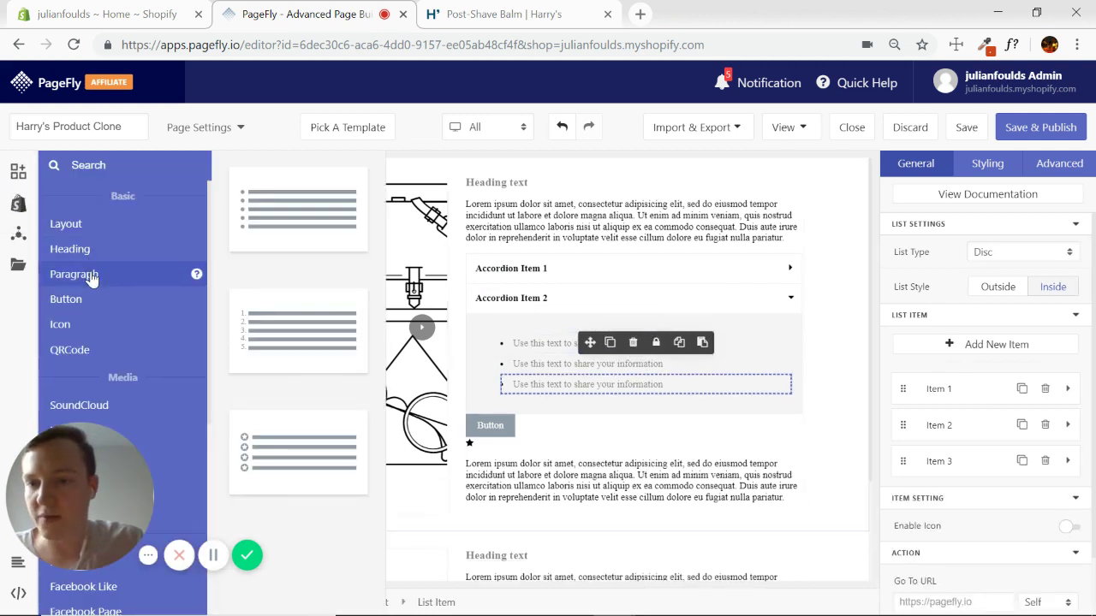
pyautogui.moveTo(270, 214); pyautogui.dragTo(553, 407)
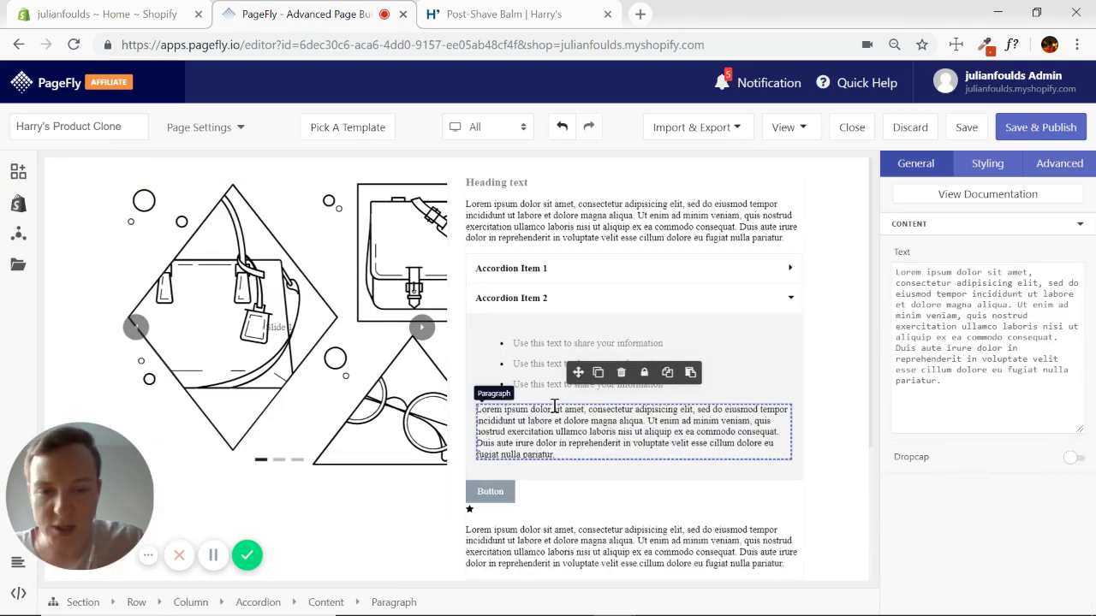
pyautogui.click(793, 307)
pyautogui.click(572, 330)
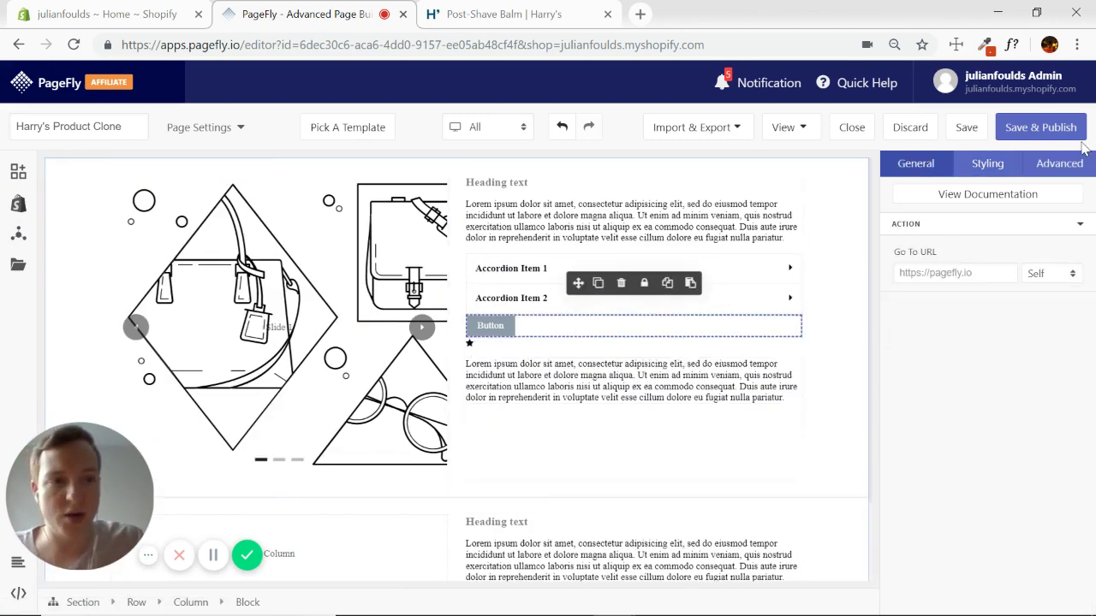
# - Center the button within its block, checking Harry's page for reference
pyautogui.click(989, 167)
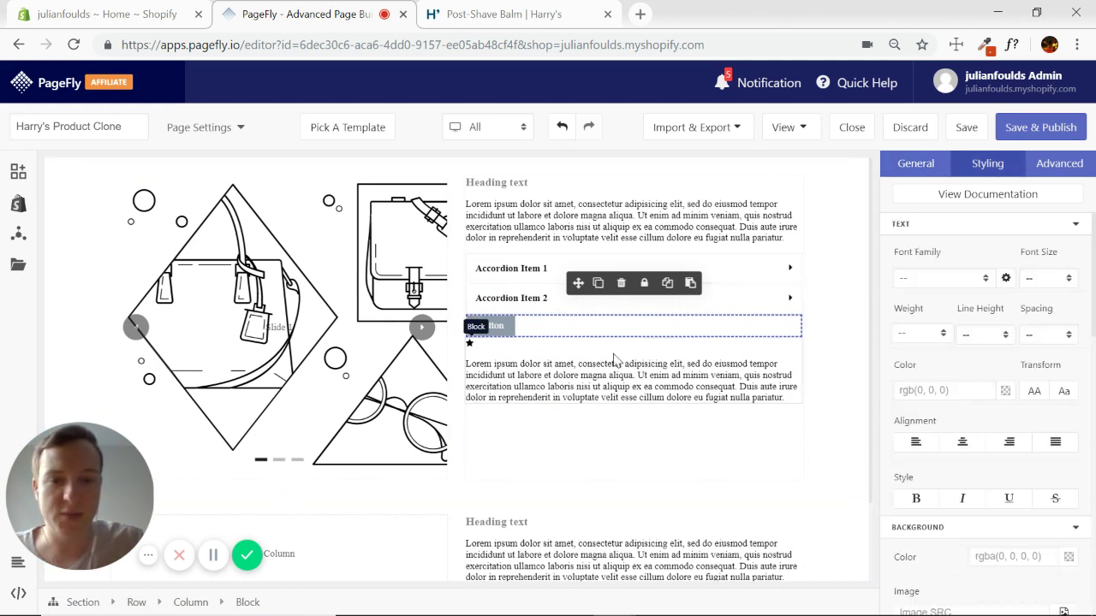
pyautogui.click(962, 444)
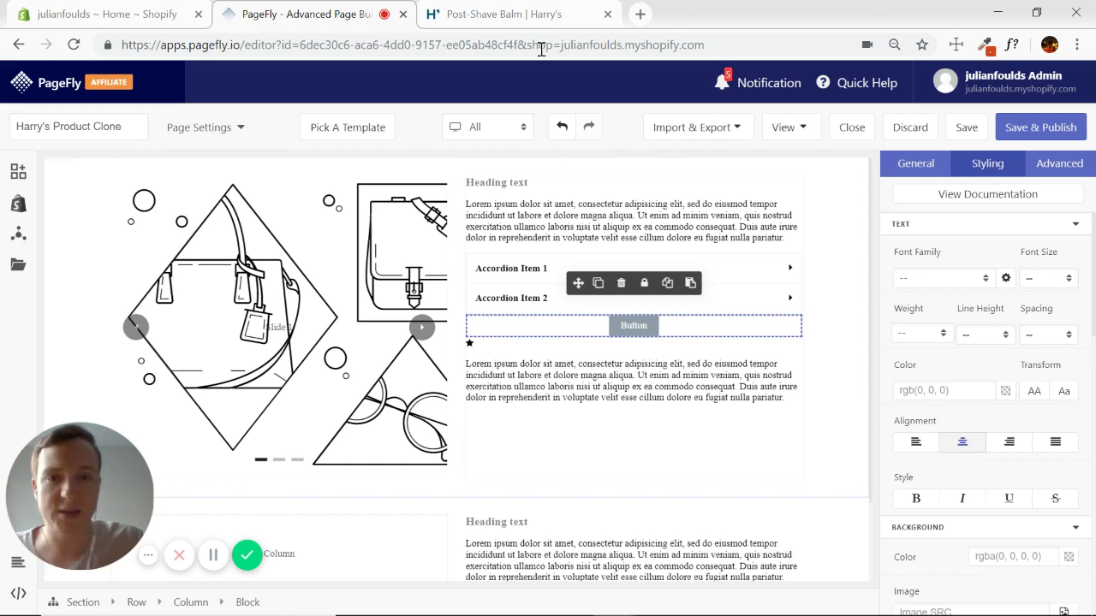
pyautogui.click(507, 14)
pyautogui.scroll(-3, 710, 259)
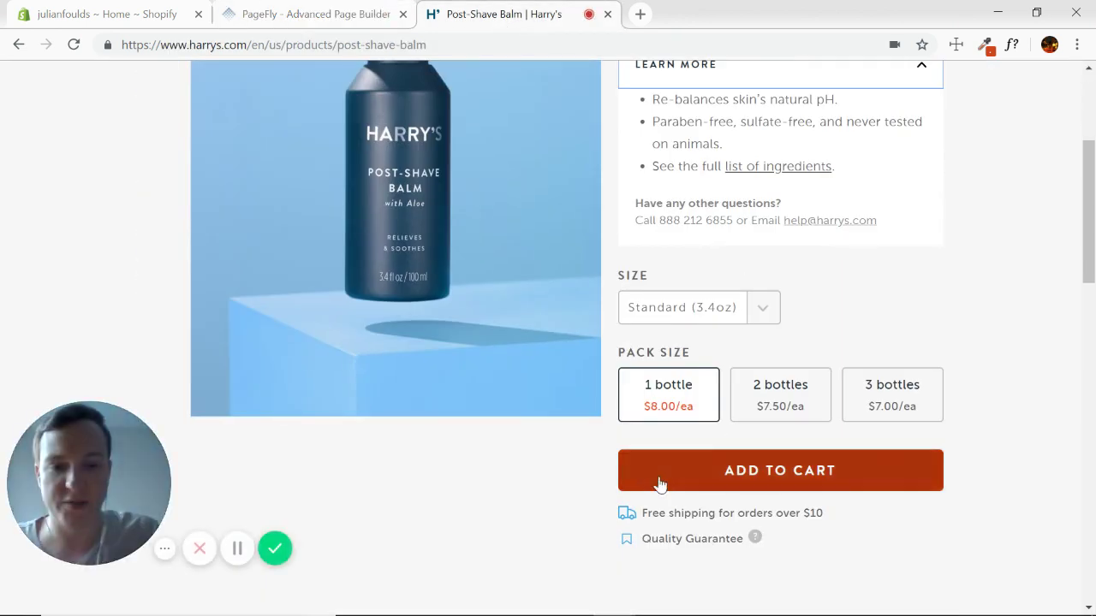
pyautogui.click(283, 17)
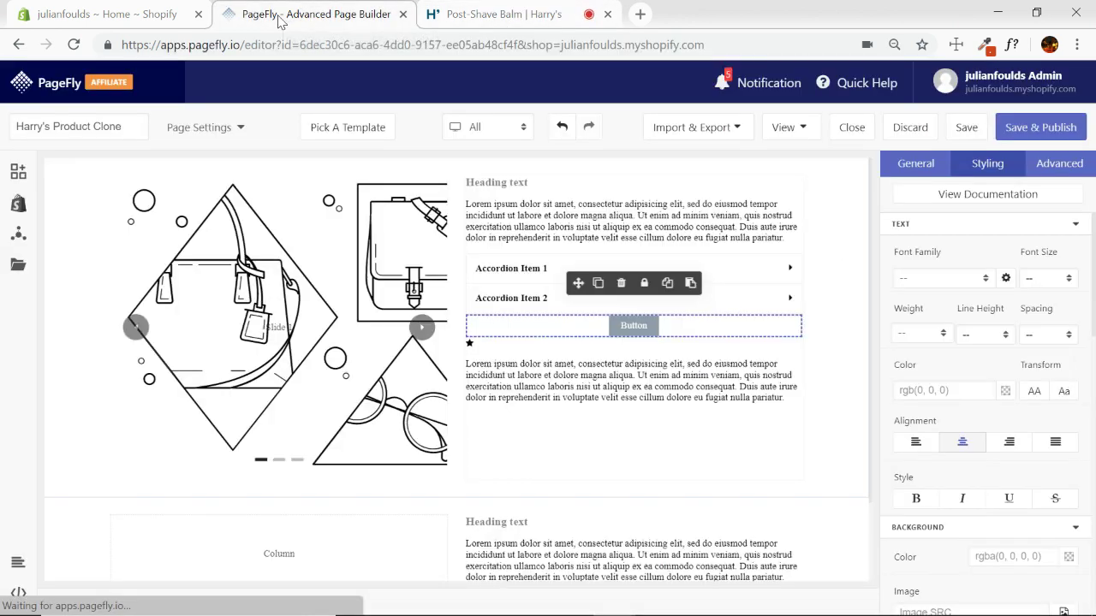
# - Set the button's containing block to Block display
pyautogui.click(1075, 227)
pyautogui.click(1074, 246)
pyautogui.click(1075, 268)
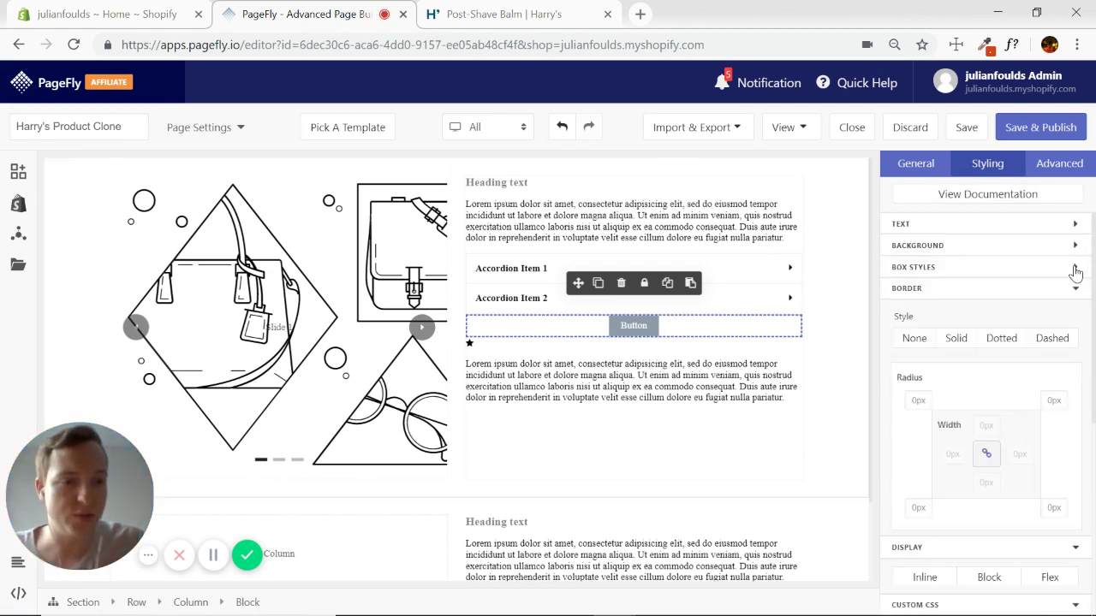
pyautogui.click(1074, 290)
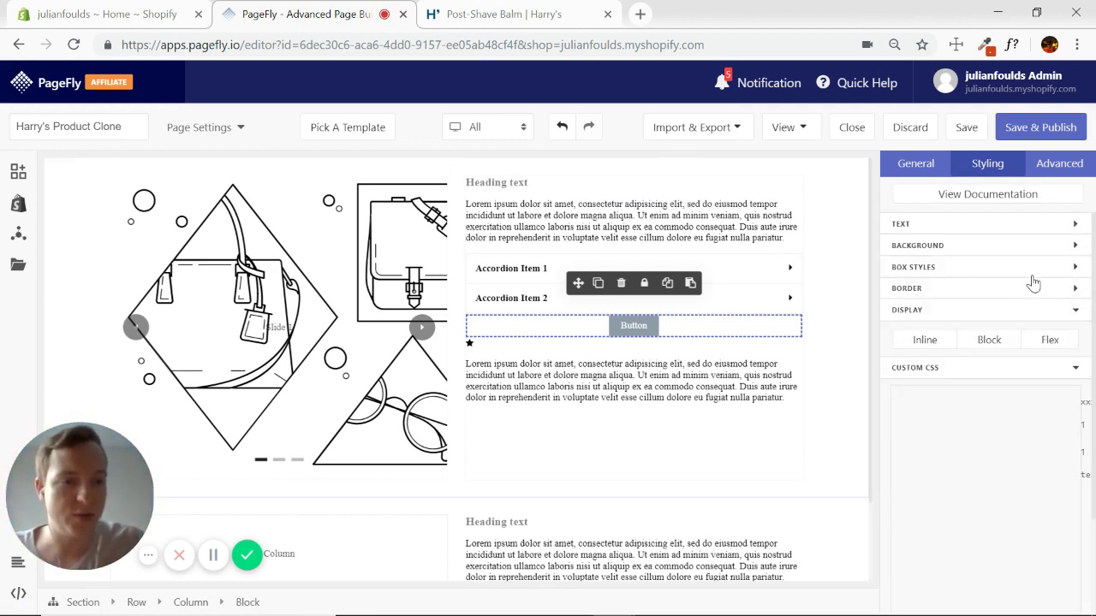
pyautogui.click(990, 341)
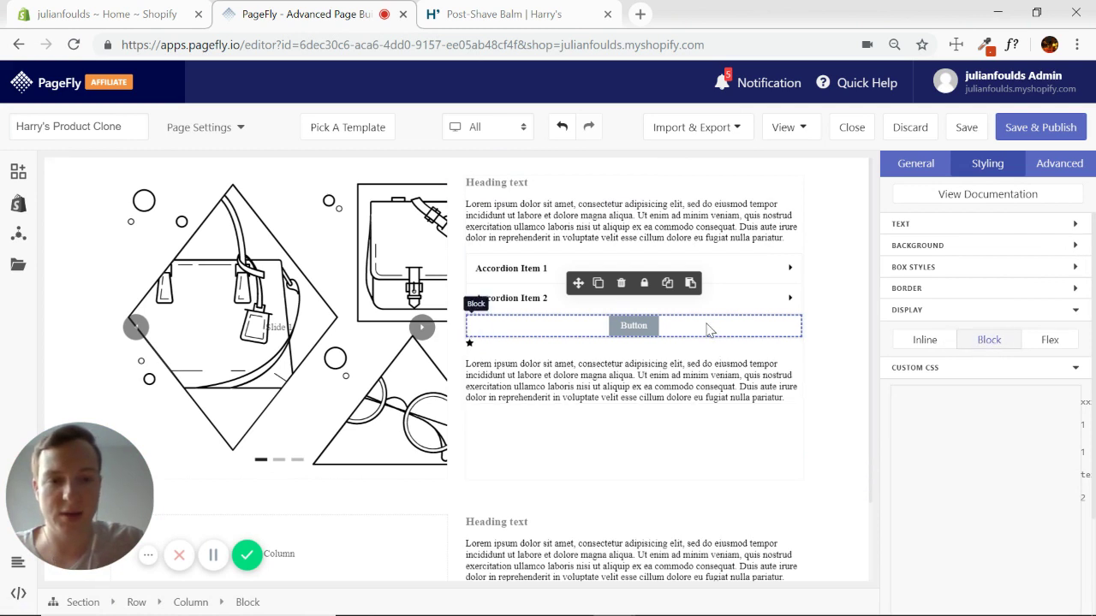
# - Set the button itself to Block display so it spans the column's full width
pyautogui.click(647, 326)
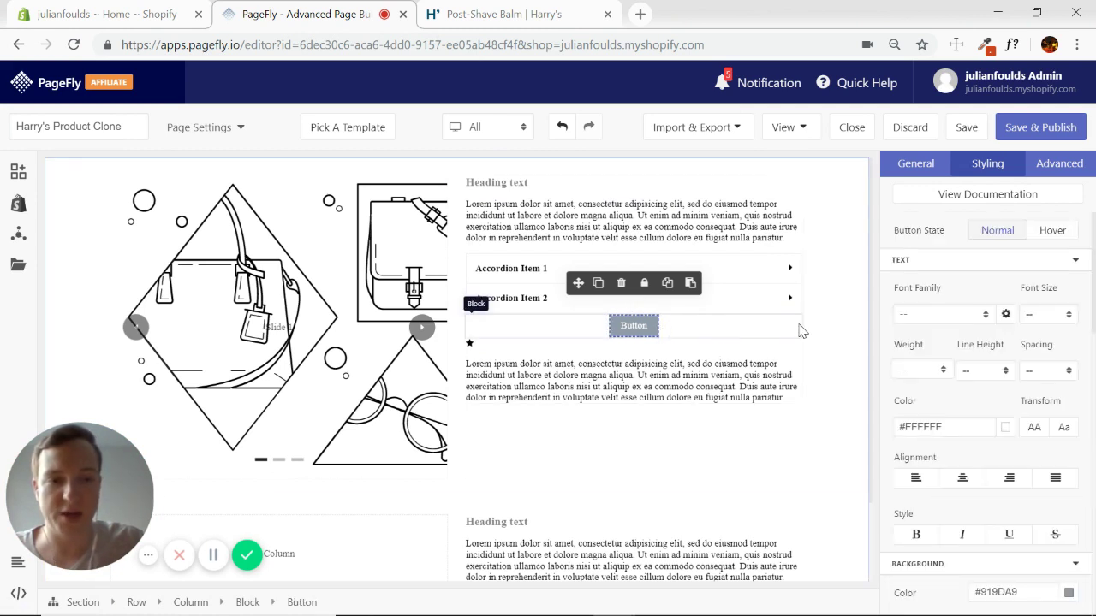
pyautogui.click(1075, 260)
pyautogui.click(1075, 281)
pyautogui.click(1075, 304)
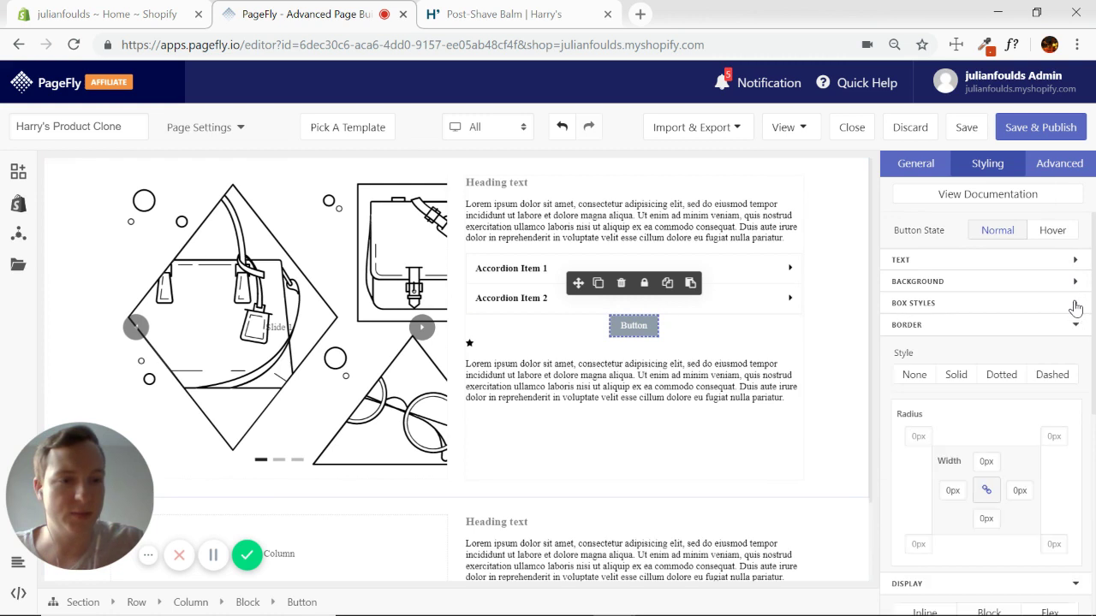
pyautogui.click(1074, 326)
pyautogui.click(996, 376)
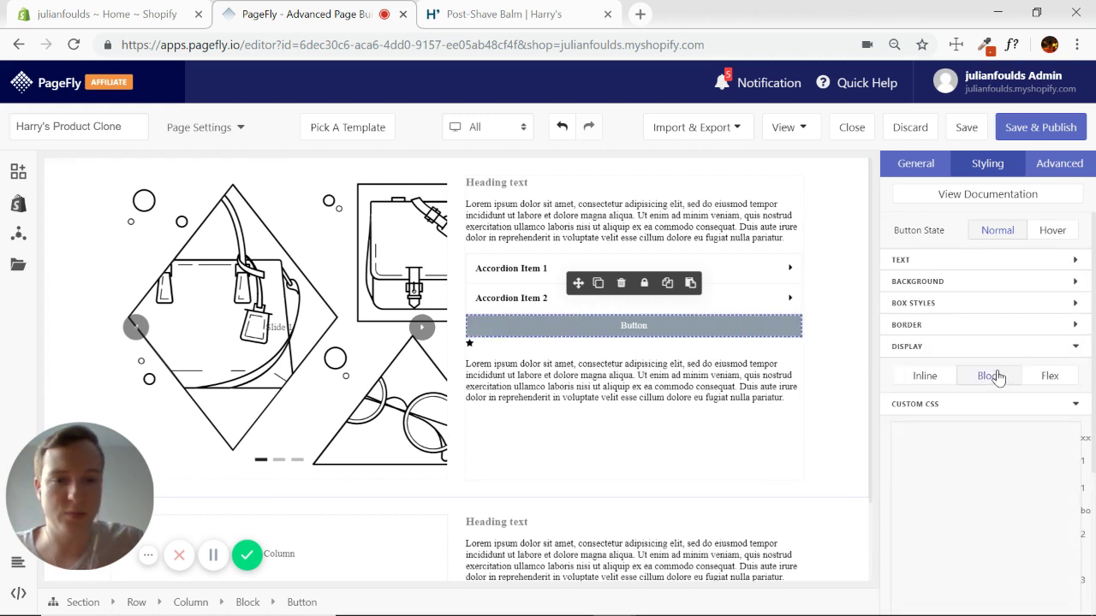
pyautogui.click(824, 360)
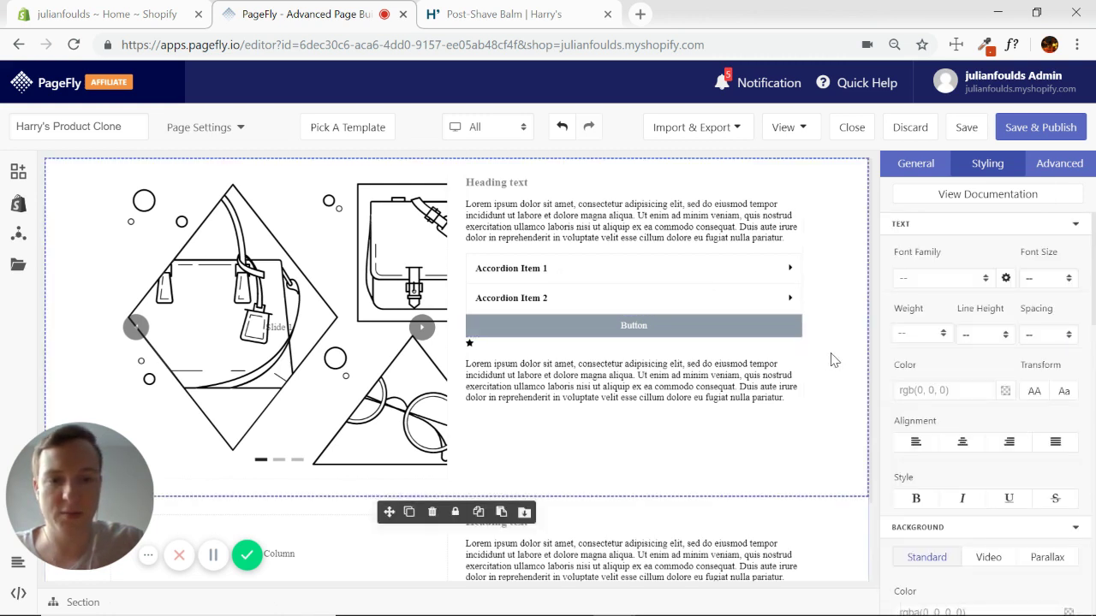
# - Select the lower paragraph's block and set its display to Flex
pyautogui.click(505, 375)
pyautogui.click(503, 350)
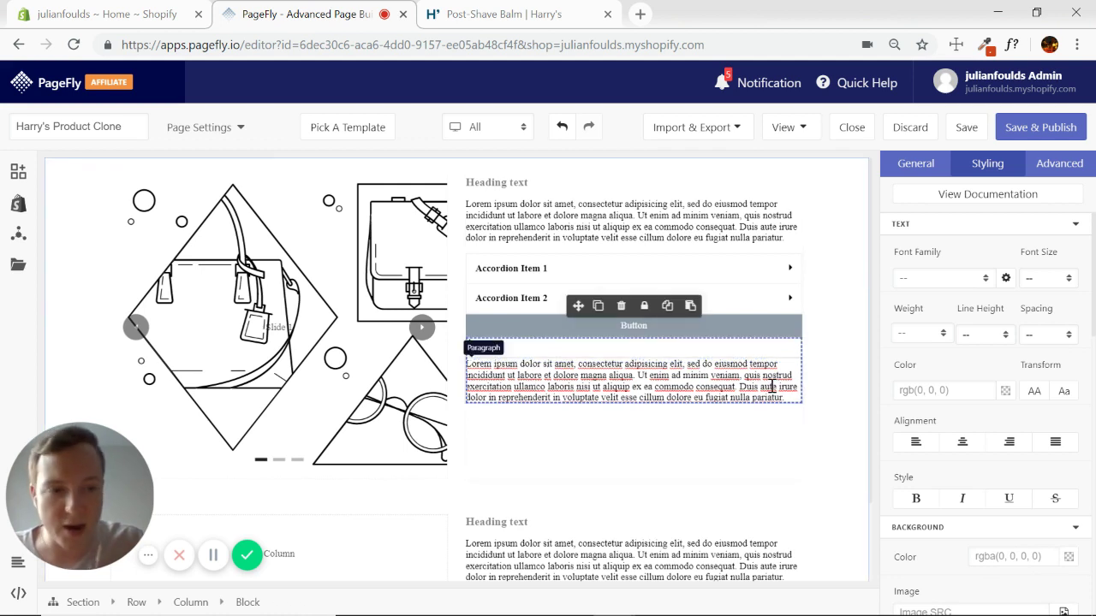
pyautogui.click(918, 164)
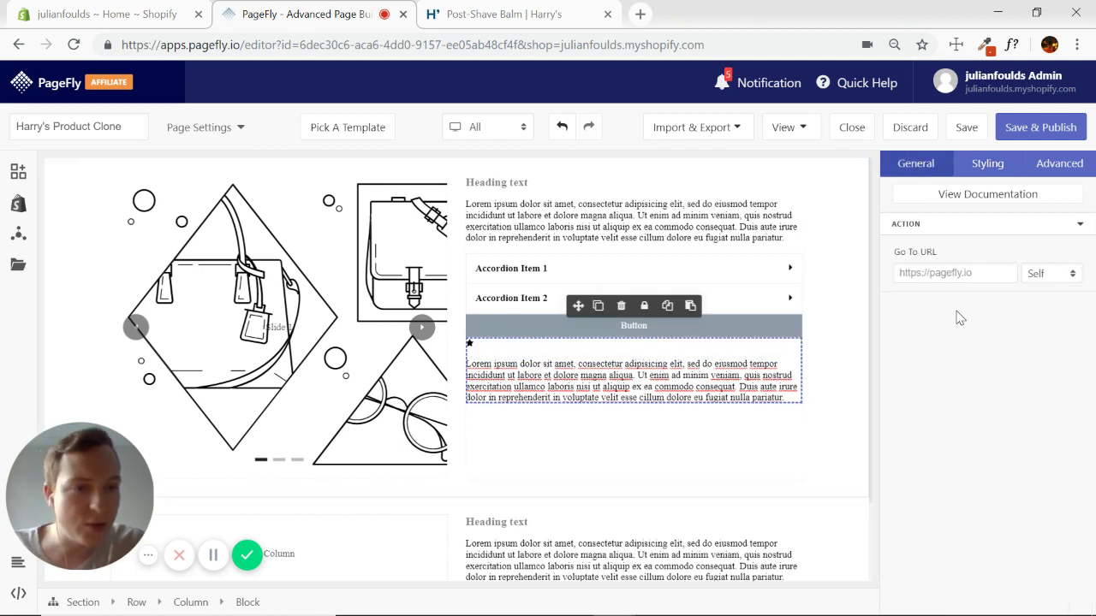
pyautogui.click(988, 163)
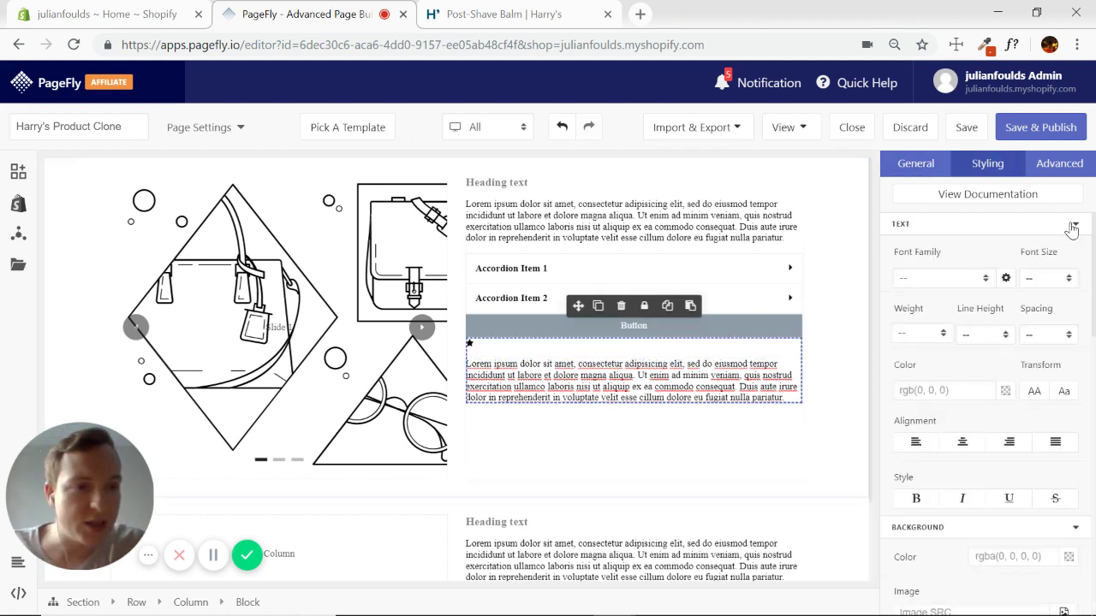
pyautogui.click(1072, 225)
pyautogui.click(1075, 245)
pyautogui.click(1075, 268)
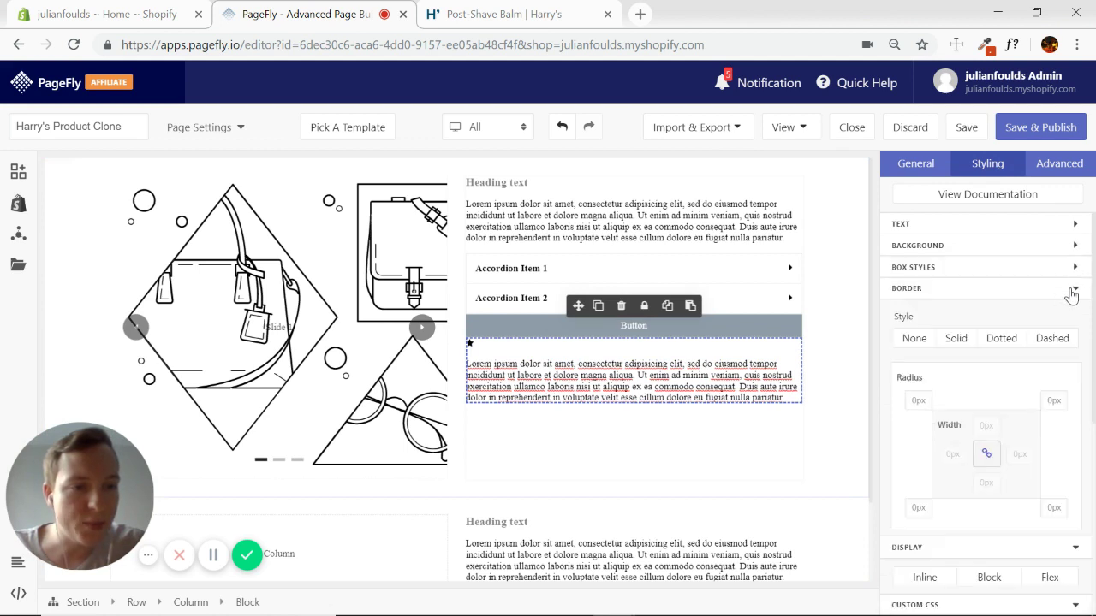
pyautogui.click(1072, 291)
pyautogui.click(937, 347)
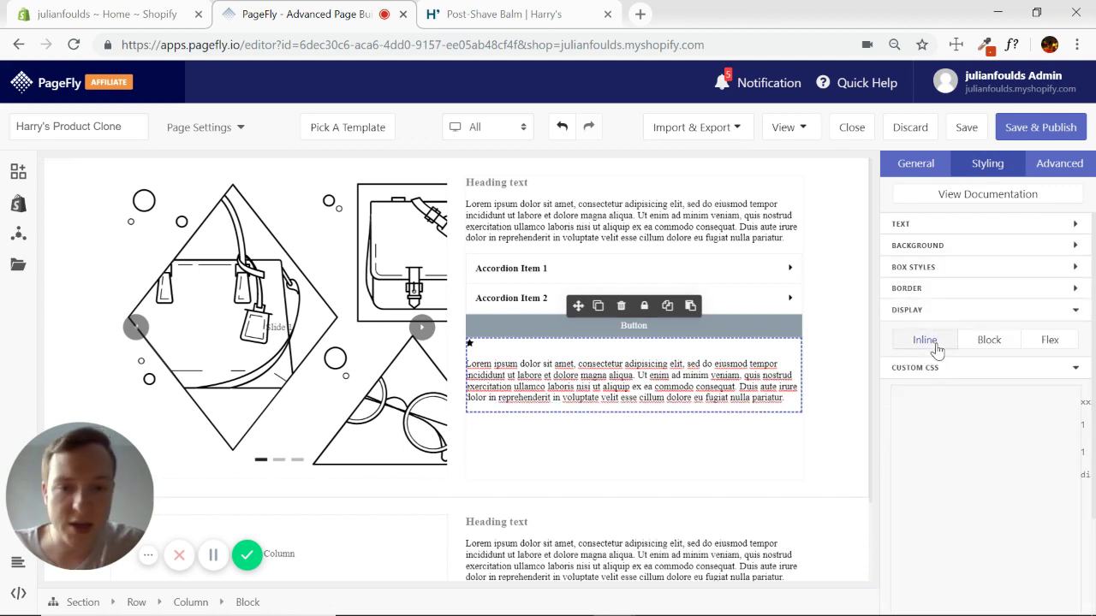
pyautogui.click(984, 343)
pyautogui.click(1047, 341)
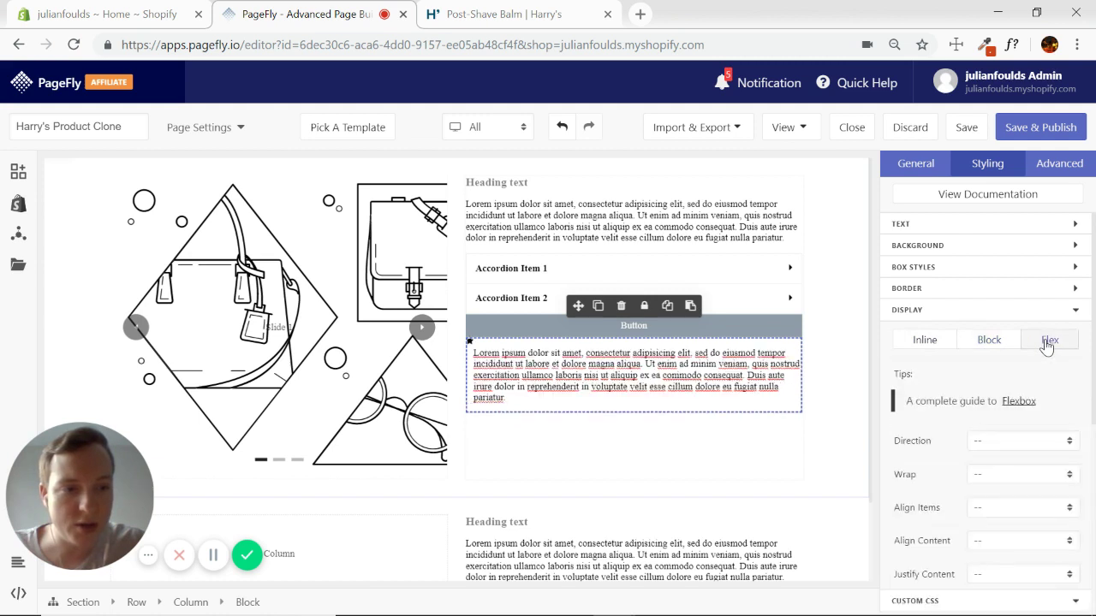
pyautogui.scroll(-1, 1002, 373)
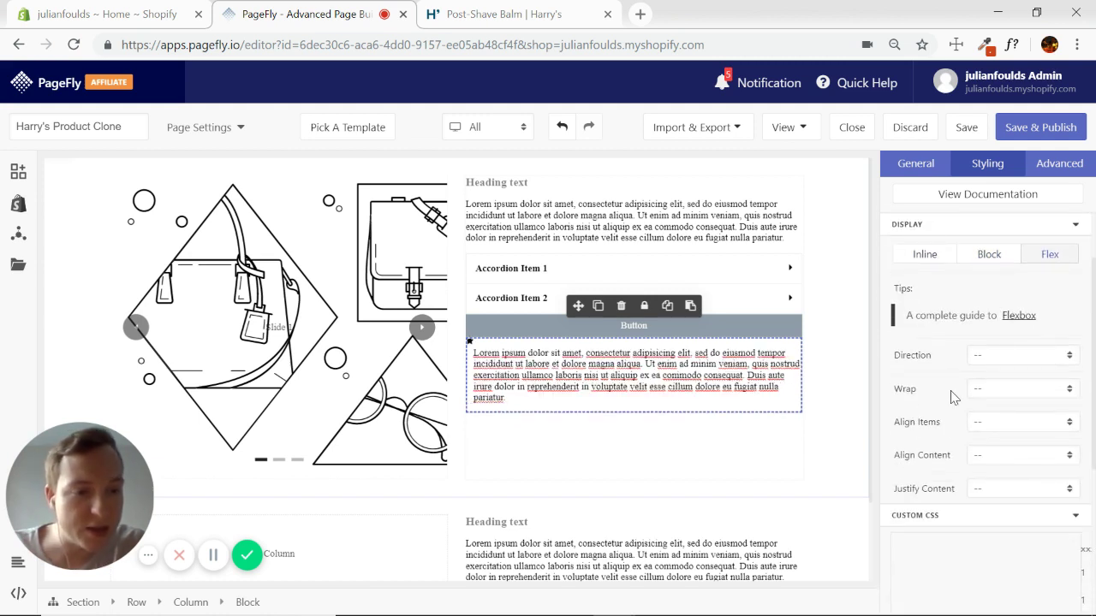
# - Set Align Items to Center, leaving Justify Content at its default '--'
pyautogui.click(1068, 489)
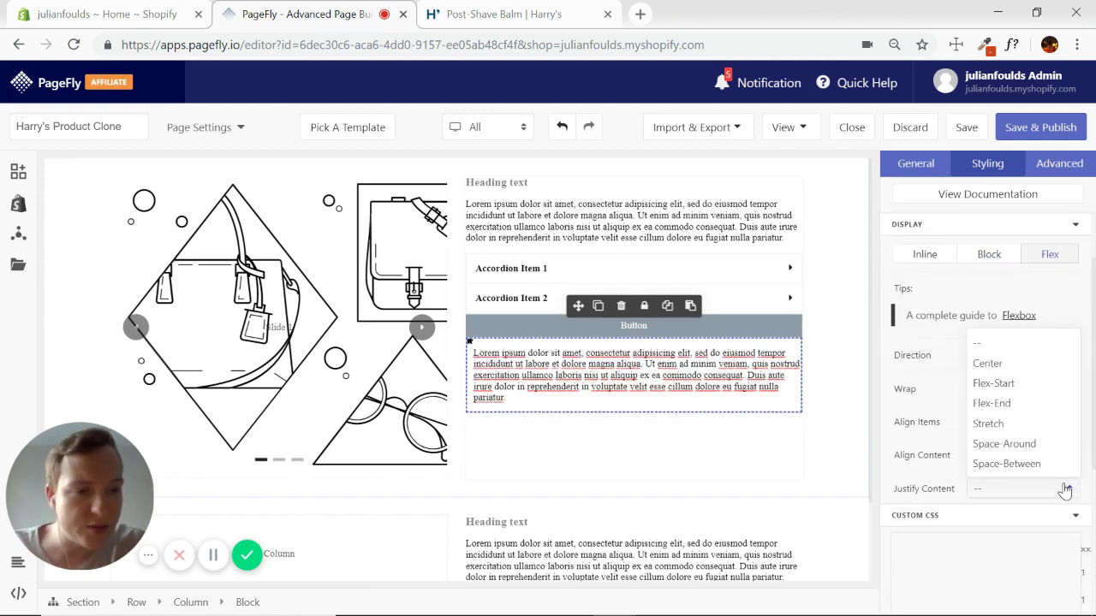
pyautogui.click(988, 363)
pyautogui.click(1067, 493)
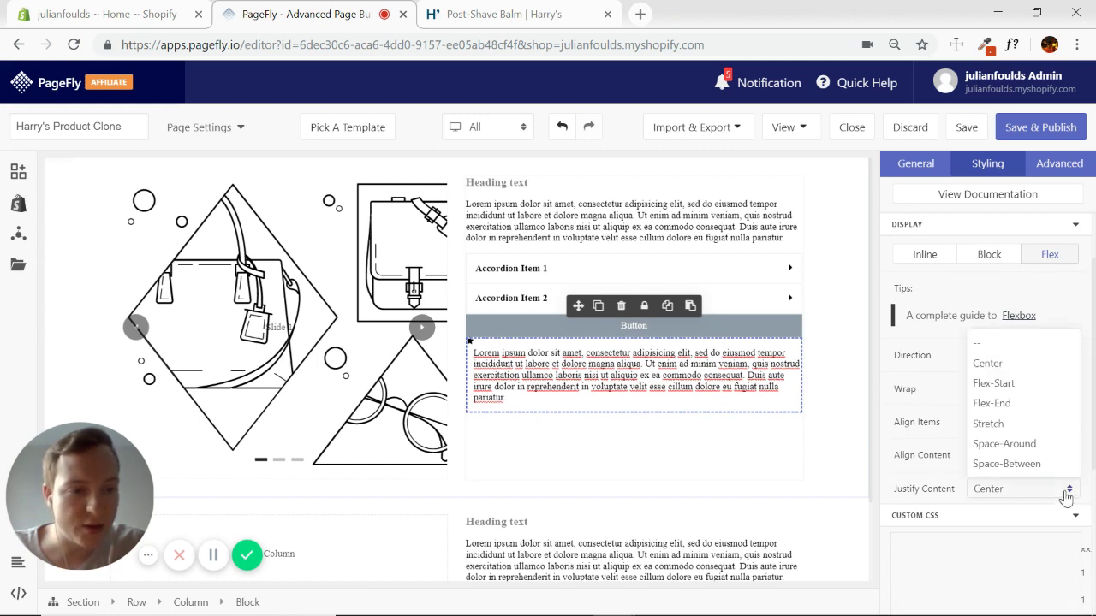
pyautogui.click(1002, 344)
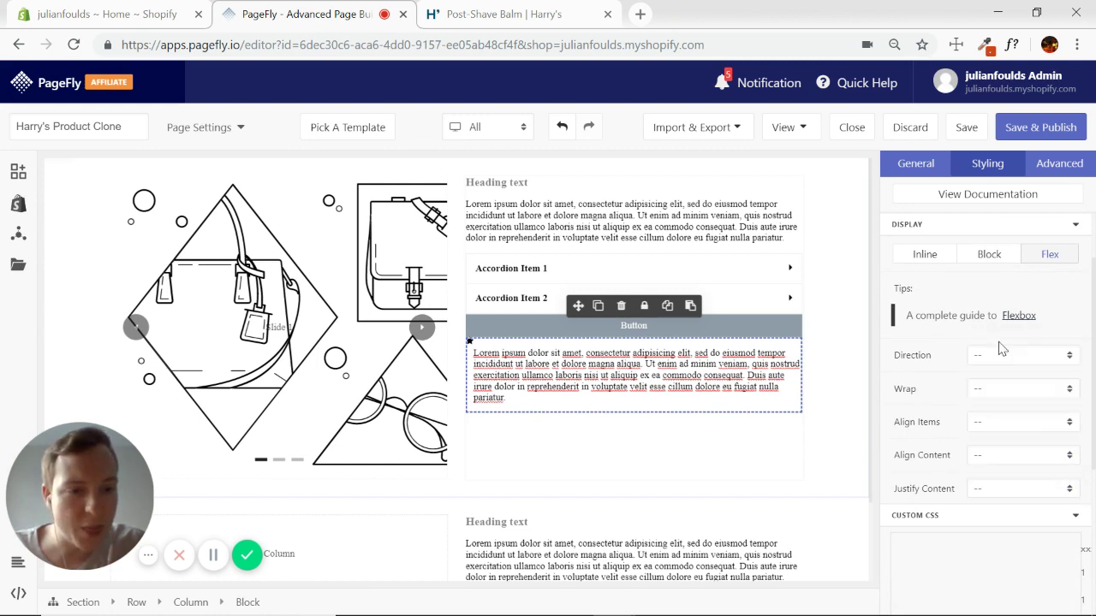
pyautogui.click(1066, 423)
pyautogui.click(992, 470)
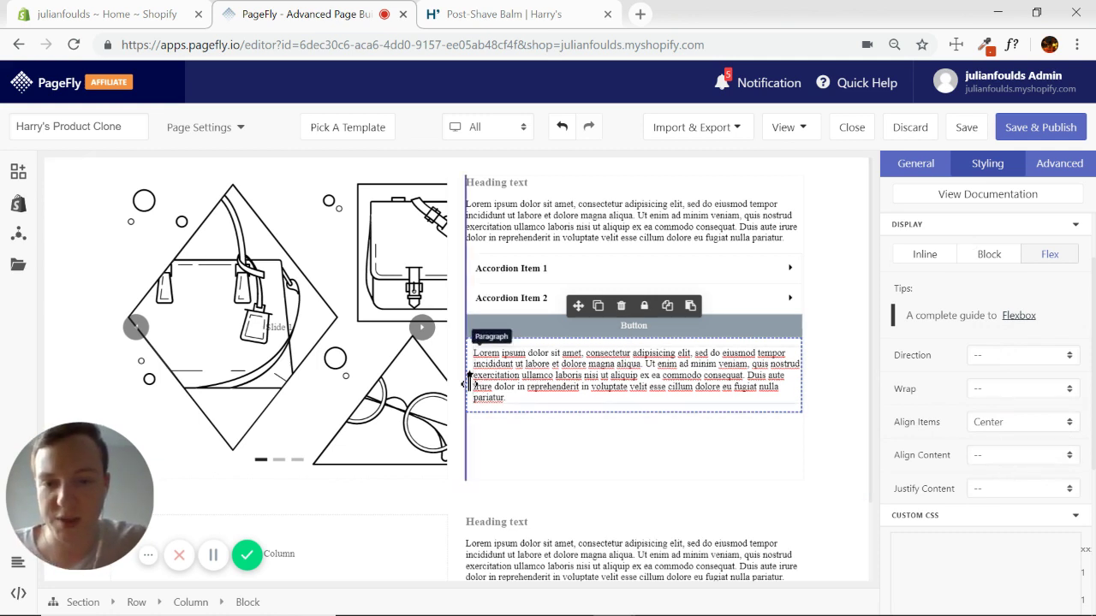
# - Set the paragraph element's display to Flex as well
pyautogui.click(621, 391)
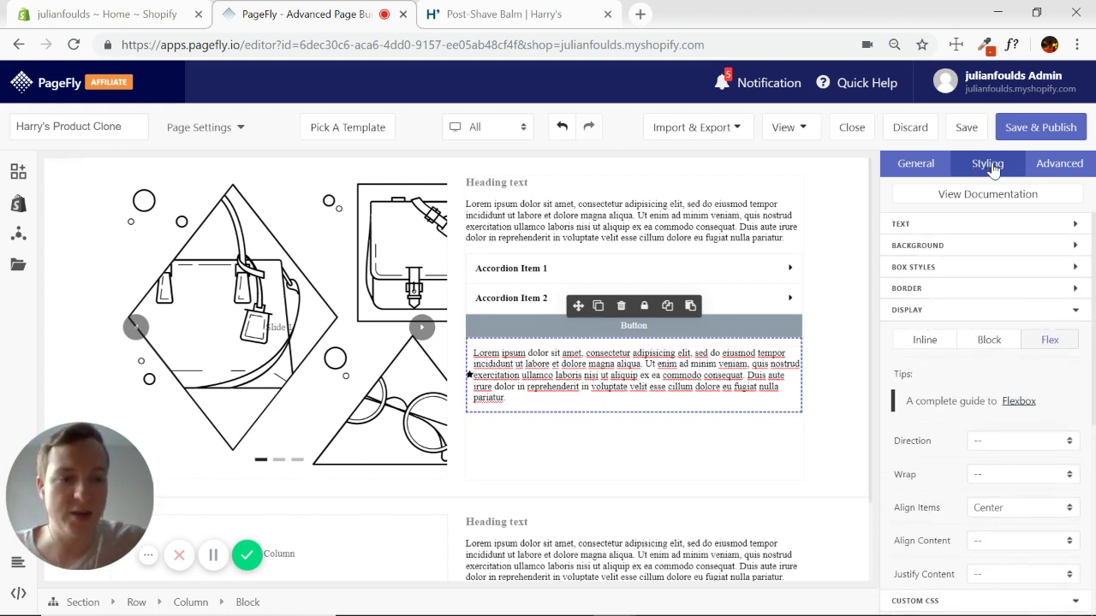
pyautogui.click(1041, 345)
pyautogui.scroll(-1, 1042, 345)
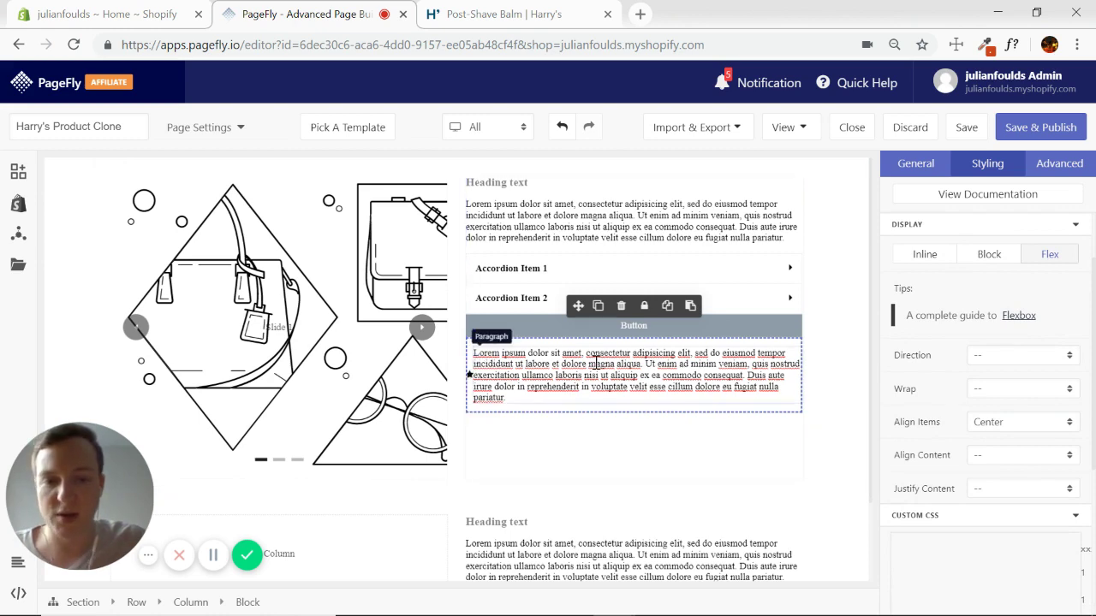
pyautogui.click(837, 366)
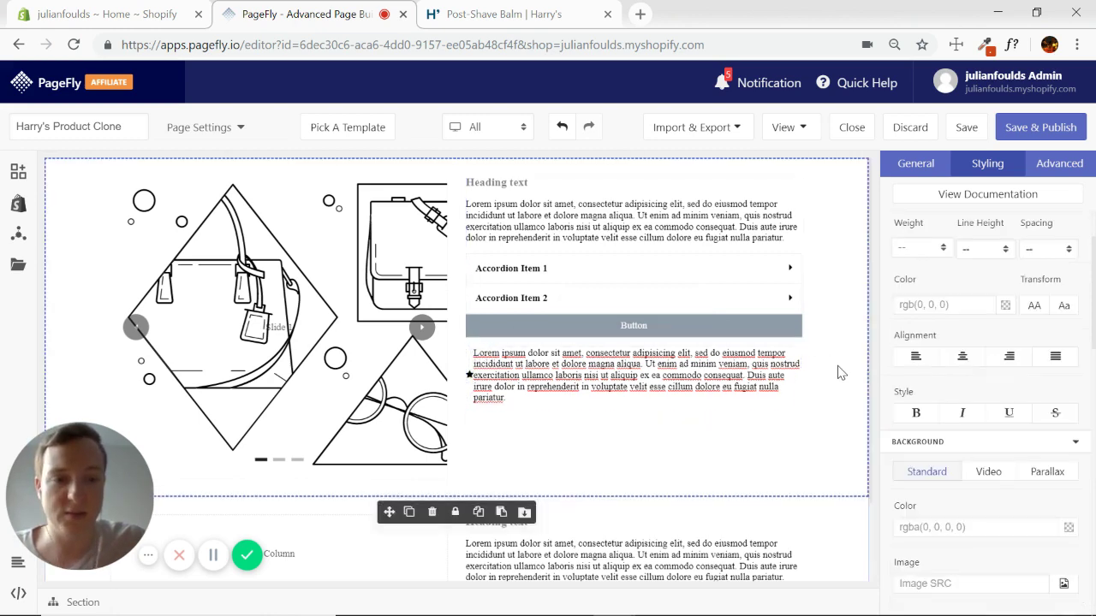
# - Duplicate the paragraph's parent Block with Ctrl+D, then view Harry's product page
pyautogui.click(794, 352)
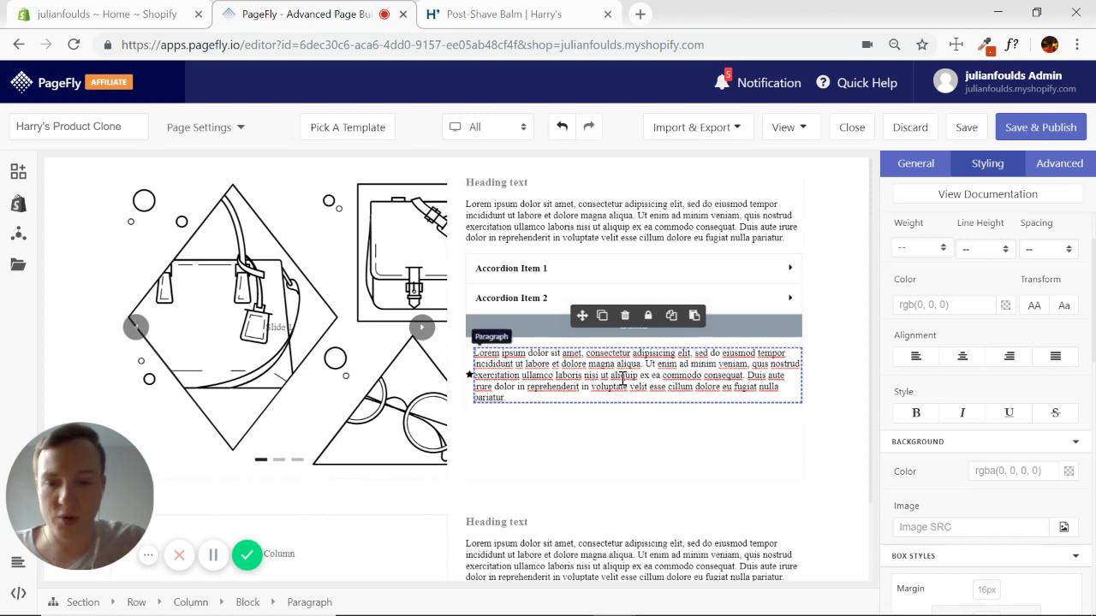
pyautogui.click(248, 603)
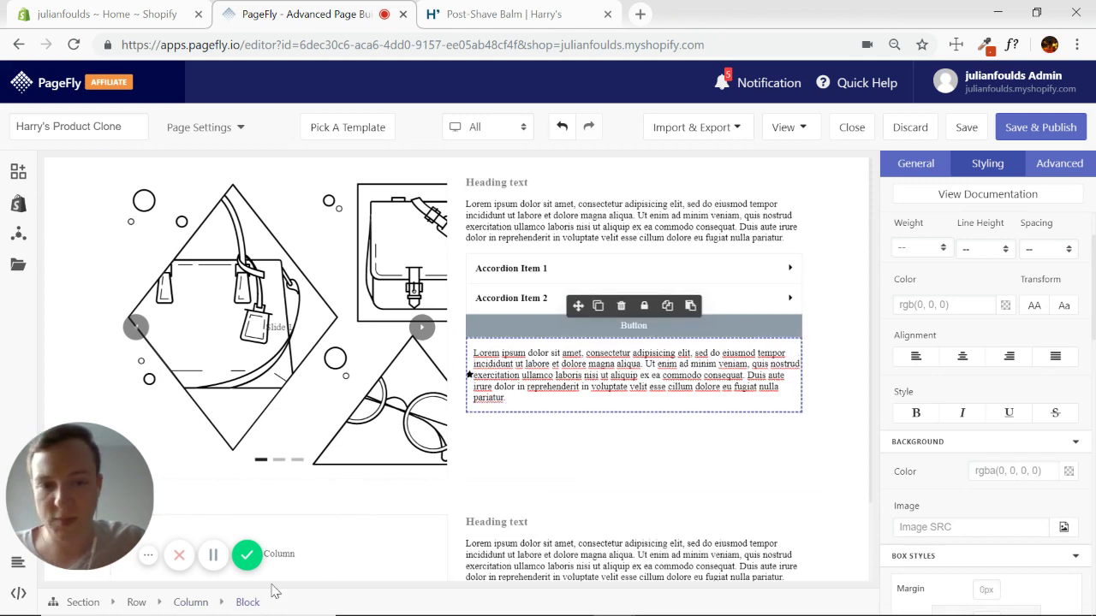
pyautogui.click(598, 309)
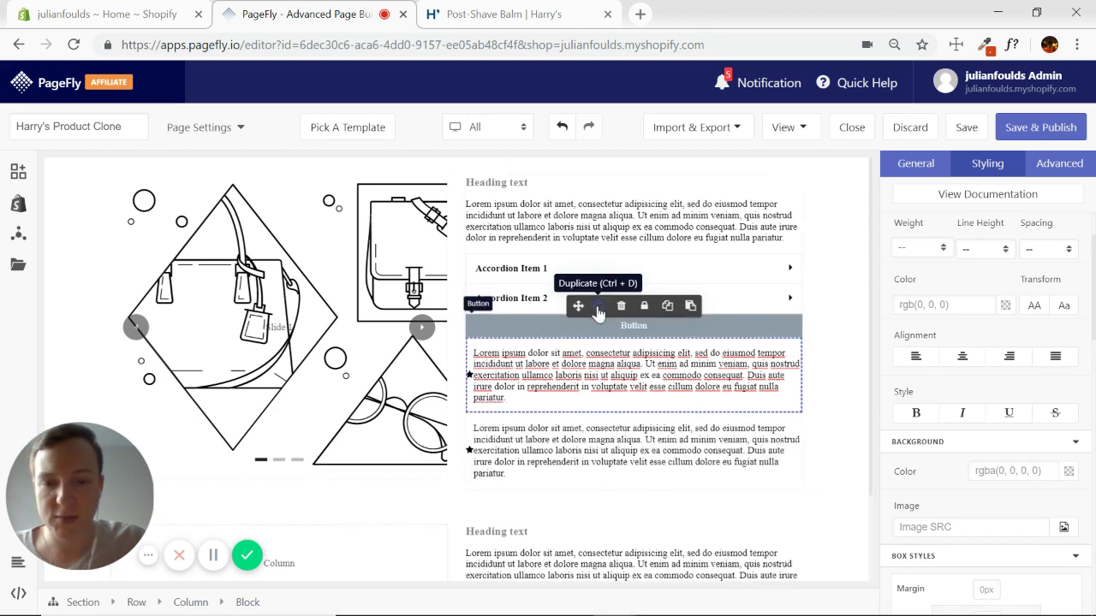
pyautogui.click(550, 15)
pyautogui.scroll(-2, 762, 176)
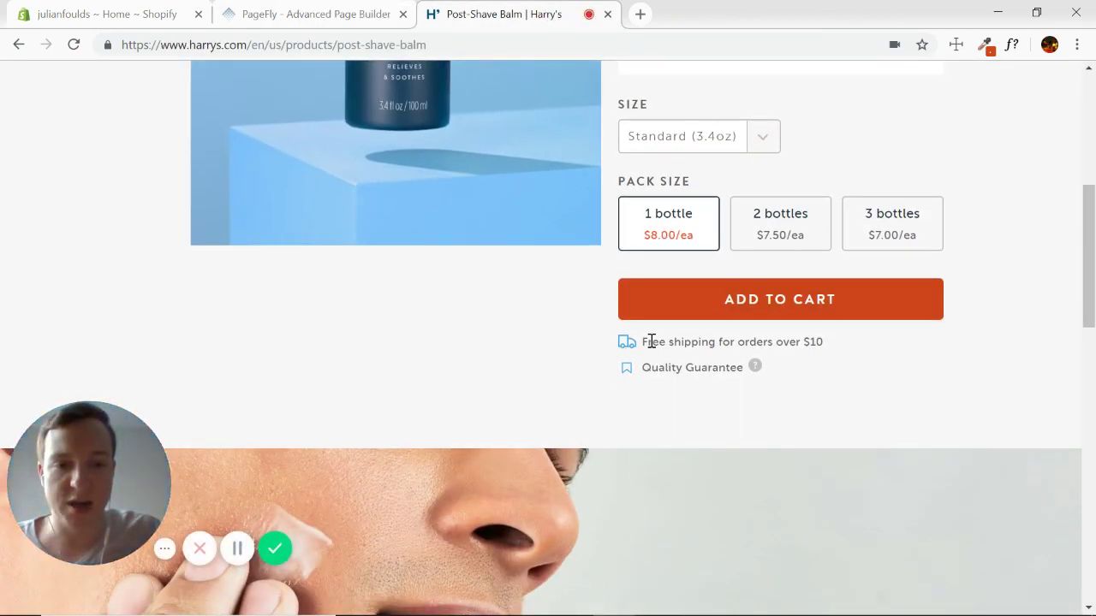
# - Review Harry's free-shipping line, scroll back to the top, and return to the PageFly editor
pyautogui.moveTo(642, 342); pyautogui.dragTo(681, 371)
pyautogui.click(768, 354)
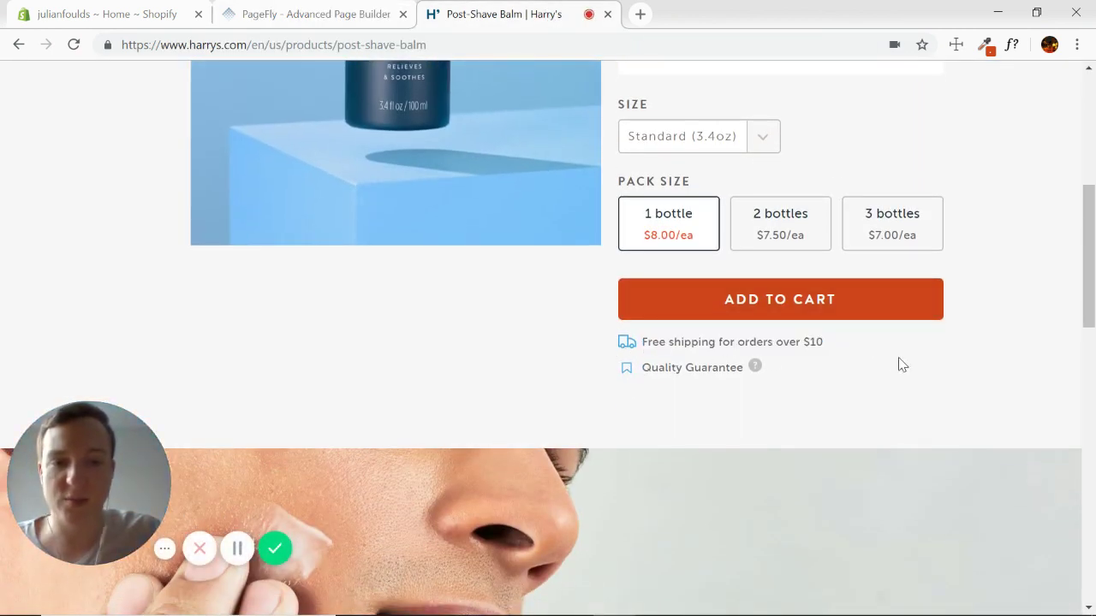
pyautogui.scroll(3, 854, 389)
pyautogui.scroll(3, 778, 321)
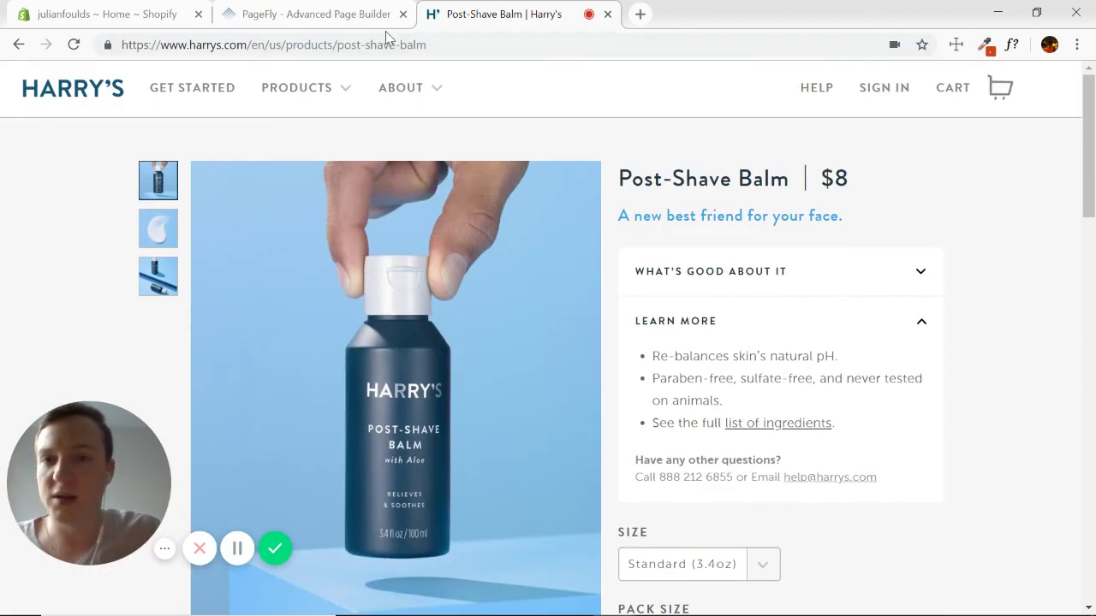
pyautogui.click(338, 14)
pyautogui.click(850, 346)
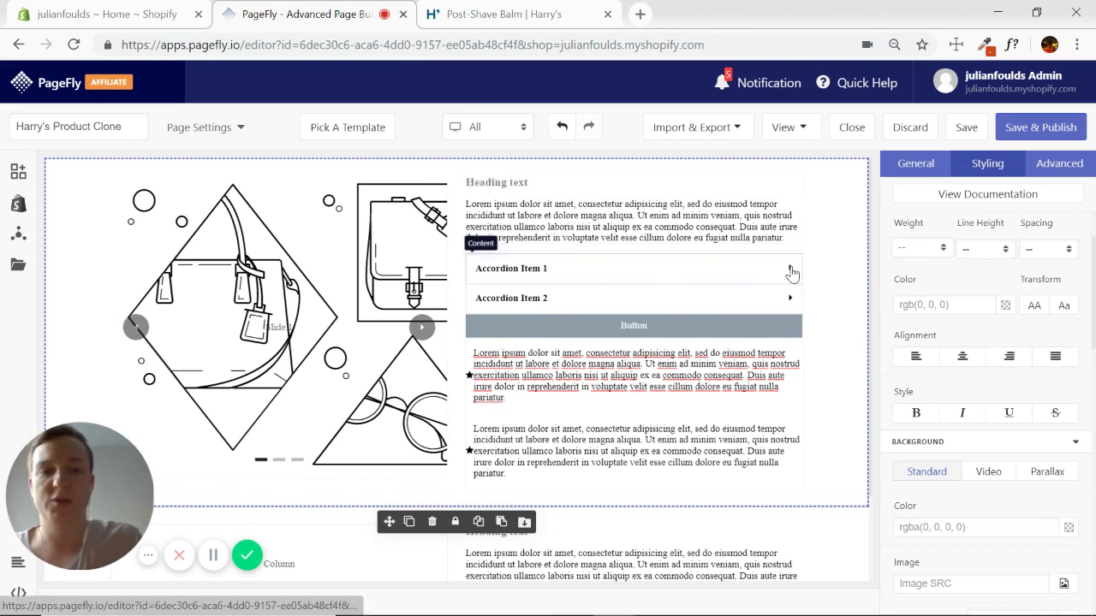
# - Expand and collapse Accordion Items 1 and 2, then select the full-width Button and the section
pyautogui.click(787, 272)
pyautogui.click(788, 275)
pyautogui.click(786, 296)
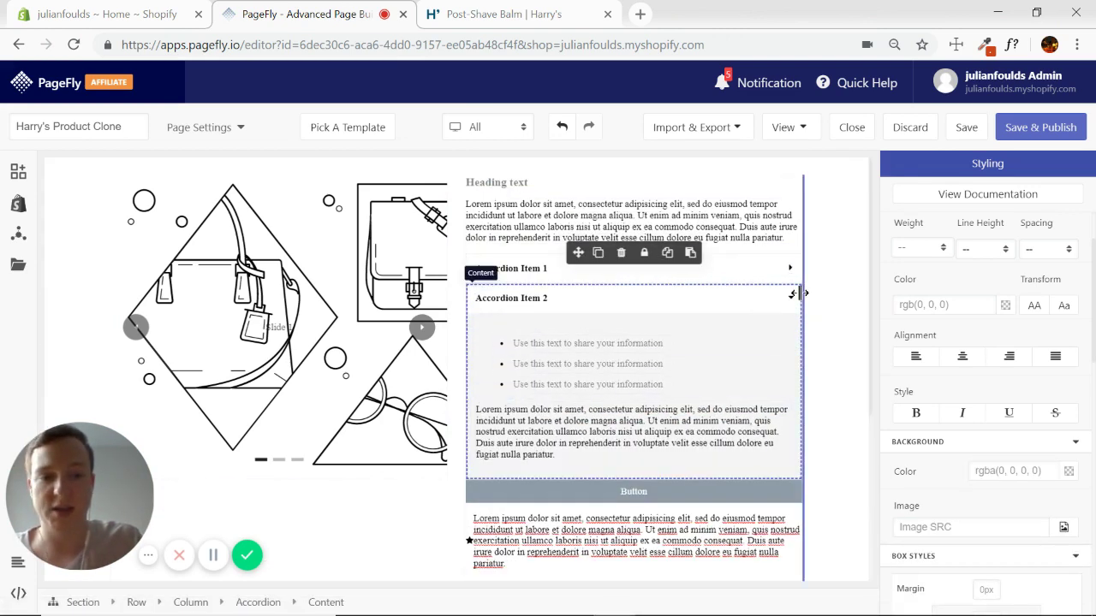
pyautogui.click(789, 297)
pyautogui.click(690, 332)
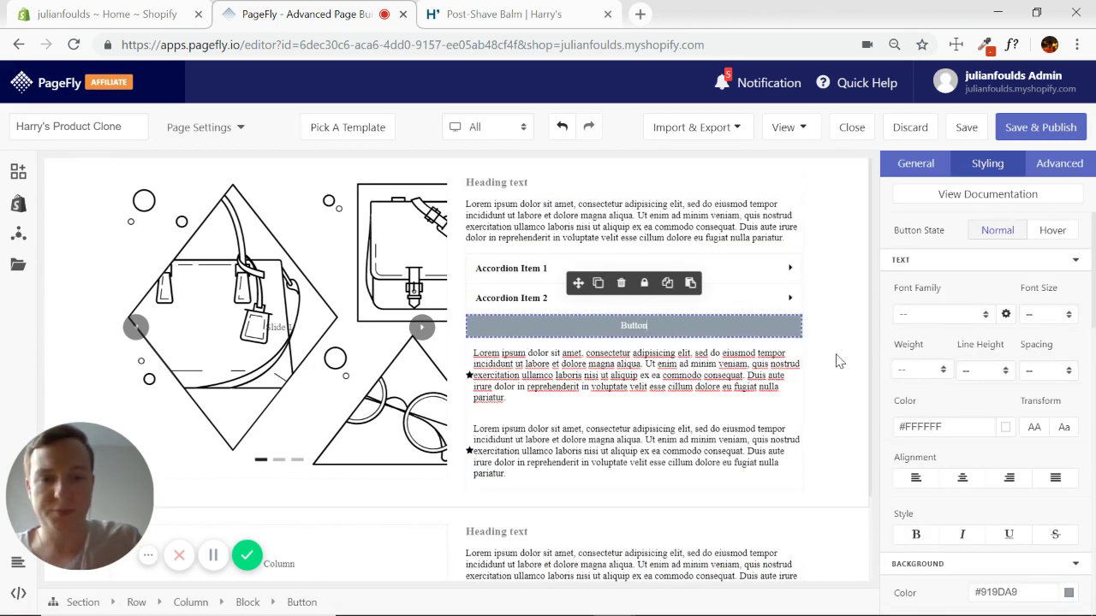
pyautogui.scroll(-1, 839, 361)
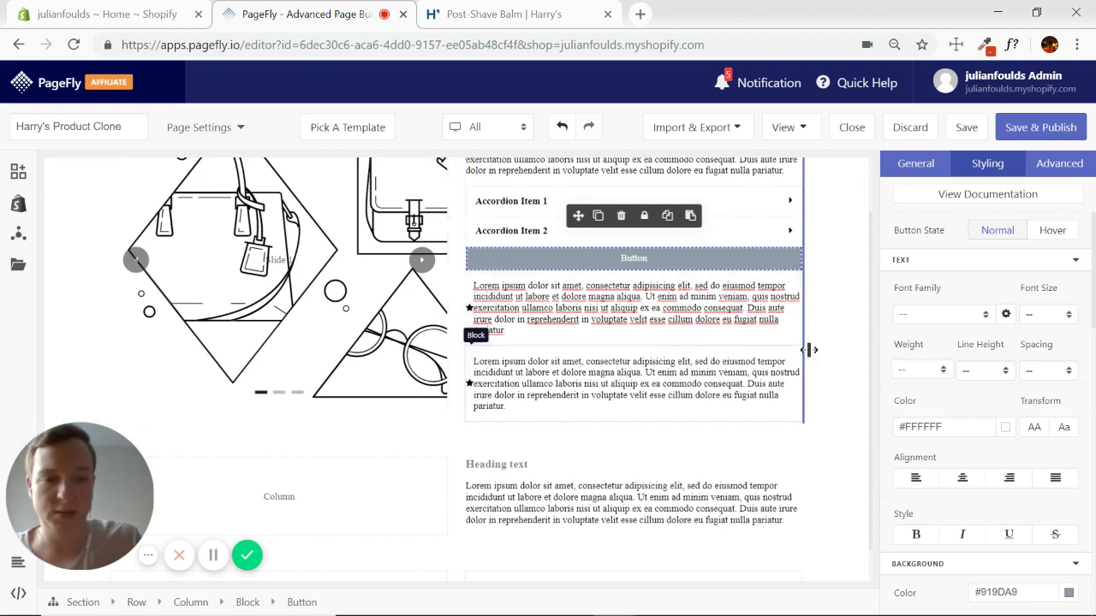
pyautogui.click(839, 351)
pyautogui.scroll(-1, 839, 351)
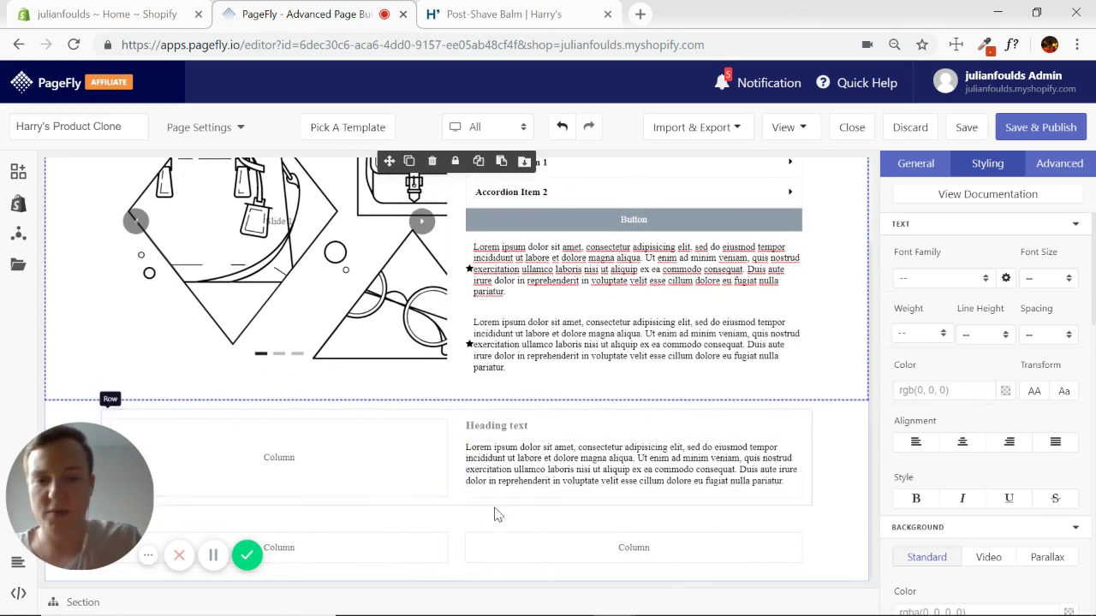
# - Scroll through Harry's full product page, then look back over the PageFly editor
pyautogui.click(505, 13)
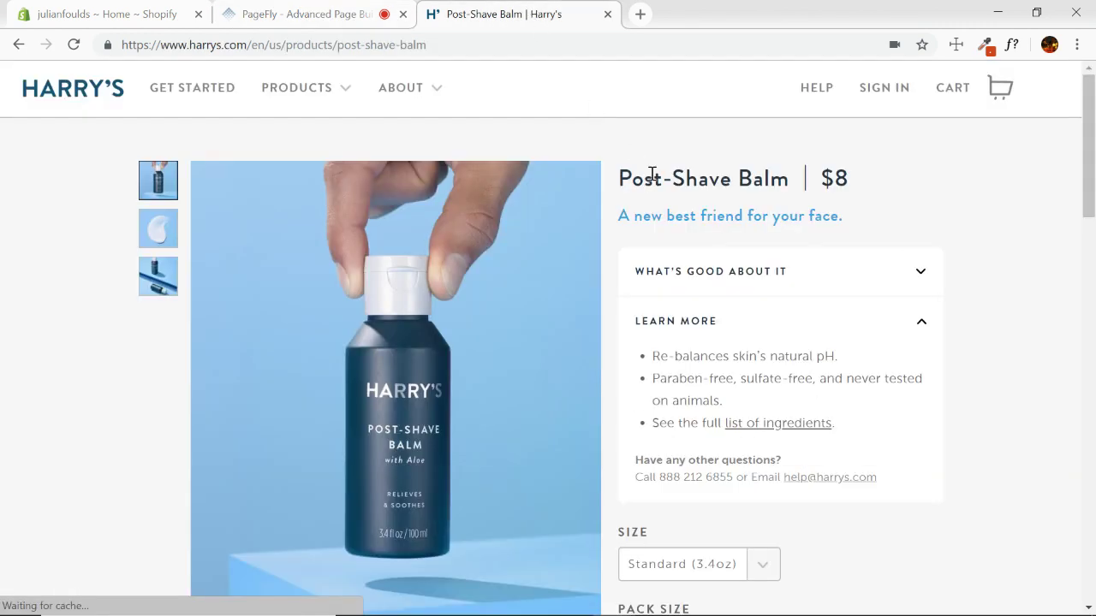
pyautogui.scroll(-10, 596, 257)
pyautogui.scroll(-7, 467, 331)
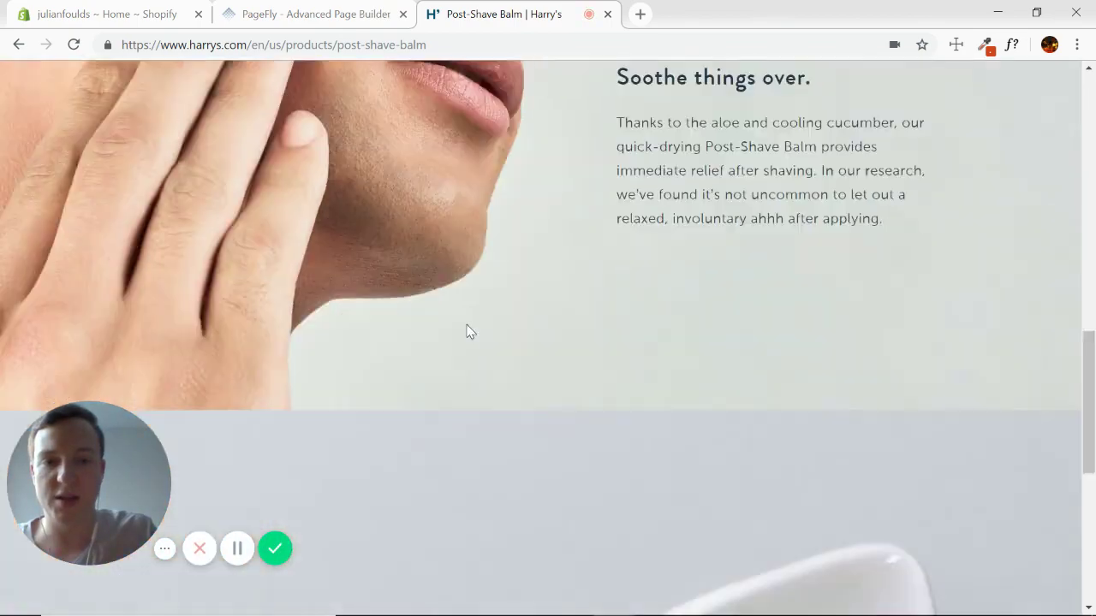
pyautogui.scroll(17, 472, 306)
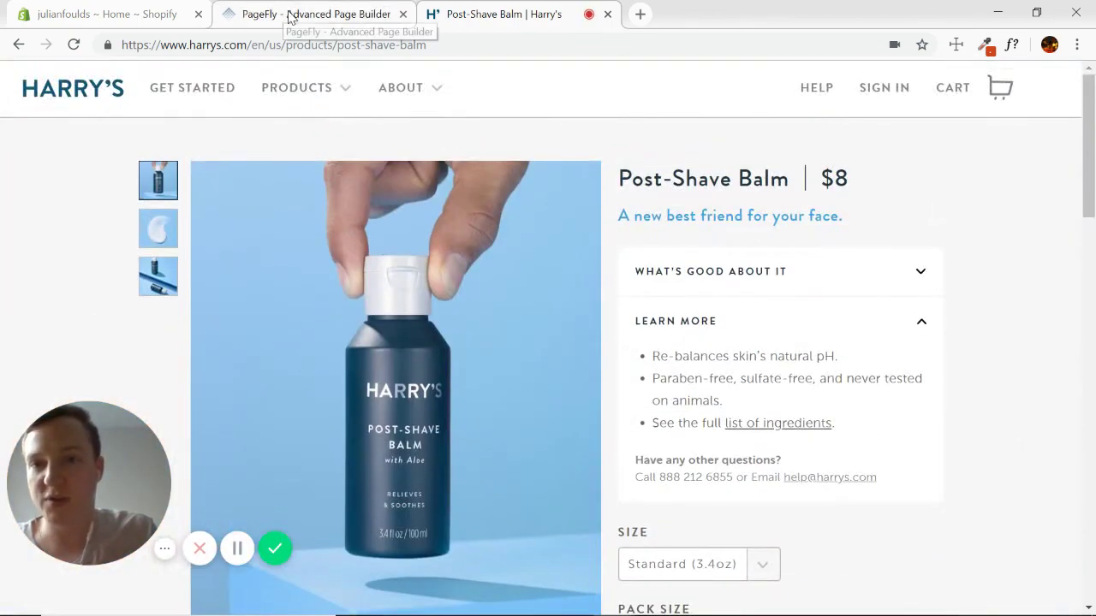
pyautogui.click(291, 14)
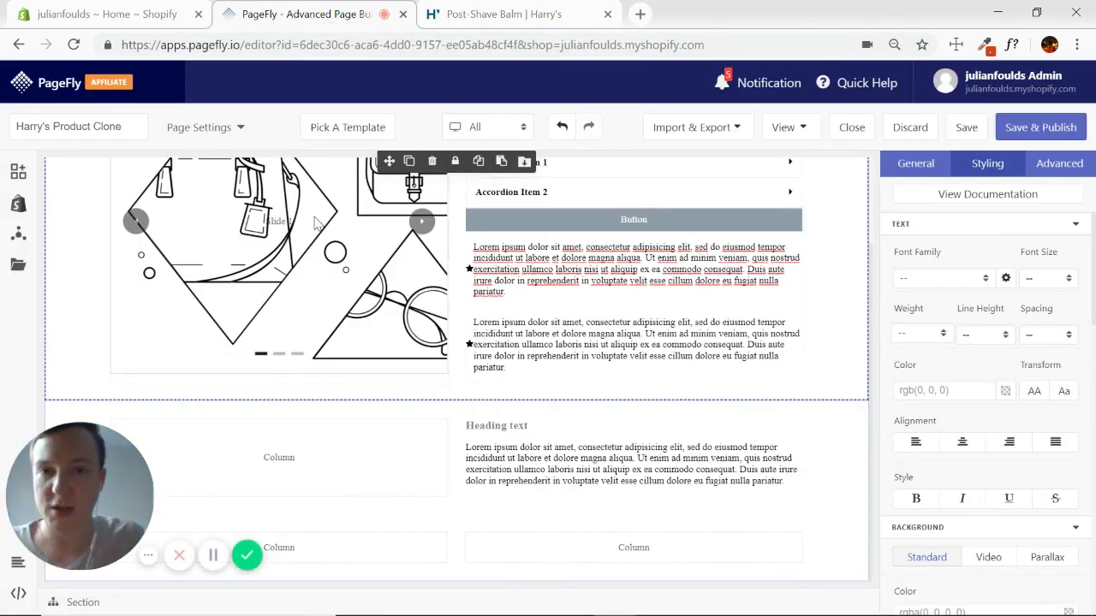
pyautogui.scroll(2, 428, 385)
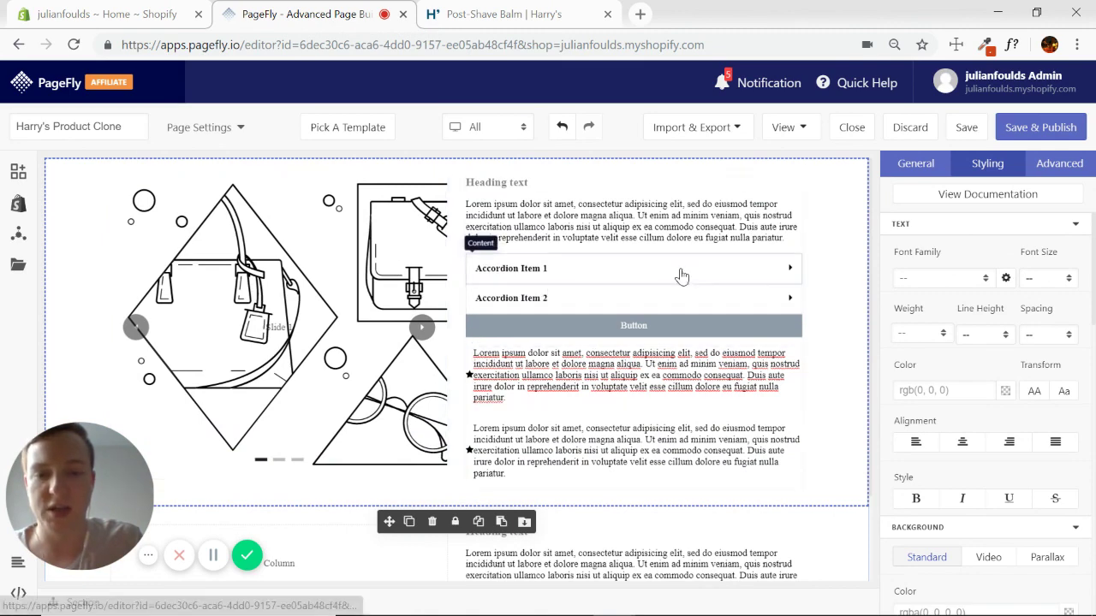
# - Collapse Harry's Learn More section and return to the PageFly editor
pyautogui.click(531, 15)
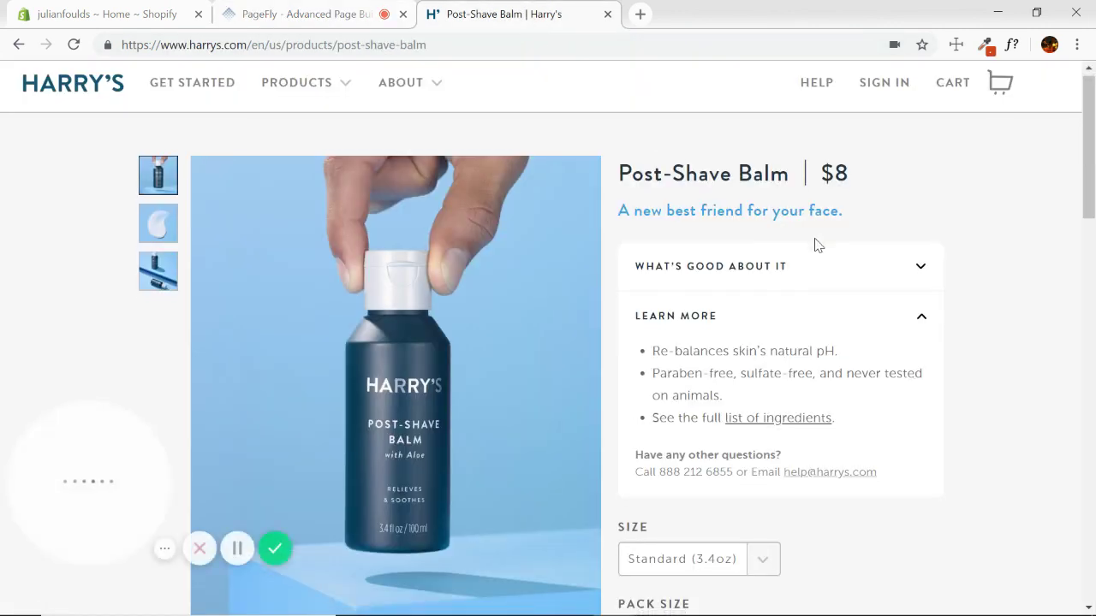
pyautogui.scroll(-1, 809, 246)
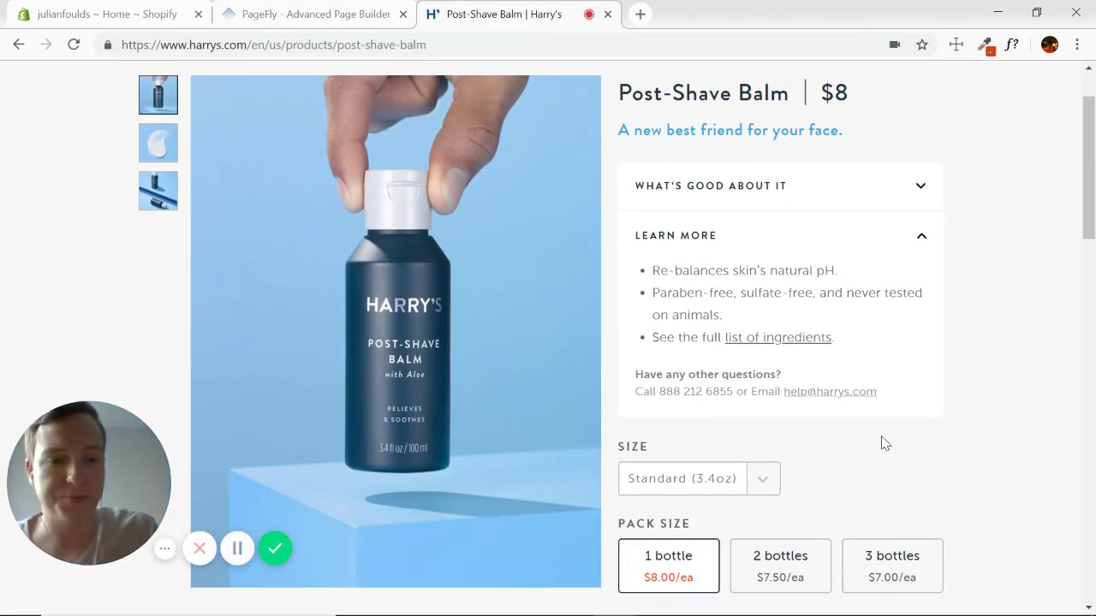
pyautogui.click(914, 244)
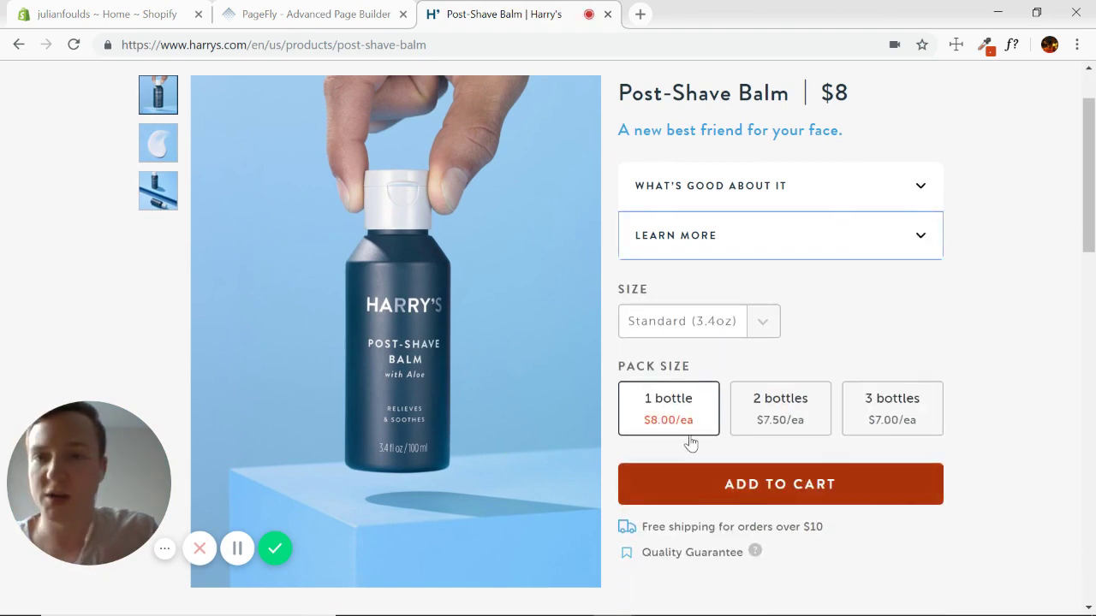
pyautogui.click(332, 12)
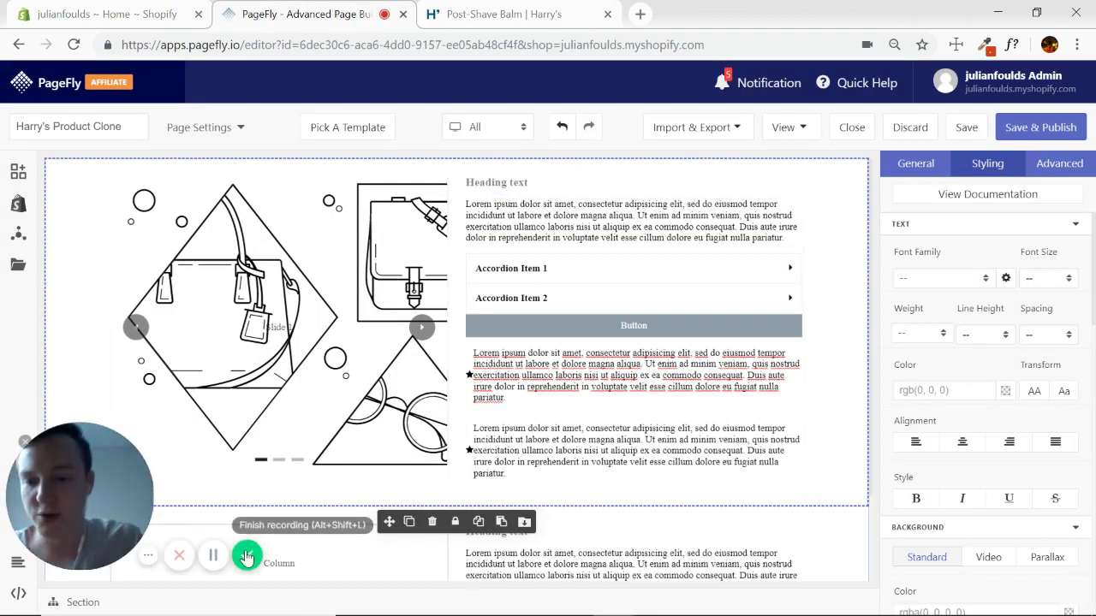